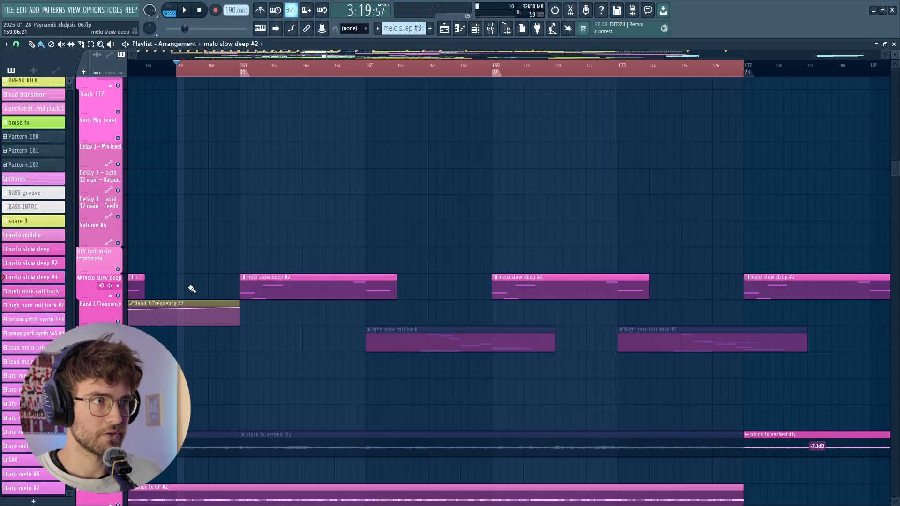
- Select the two melo slow deep #2 clips at bars 161 and 169 and play the marked section
{"action": "left_click_drag", "start_coordinate": [192, 289], "coordinate": [694, 290]}
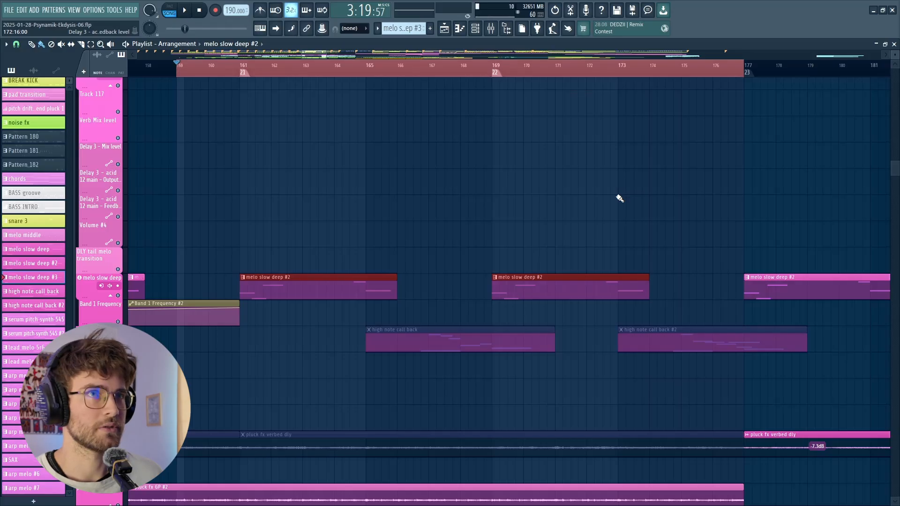
{"action": "scroll", "coordinate": [647, 240], "scroll_direction": "up", "scroll_amount": 2}
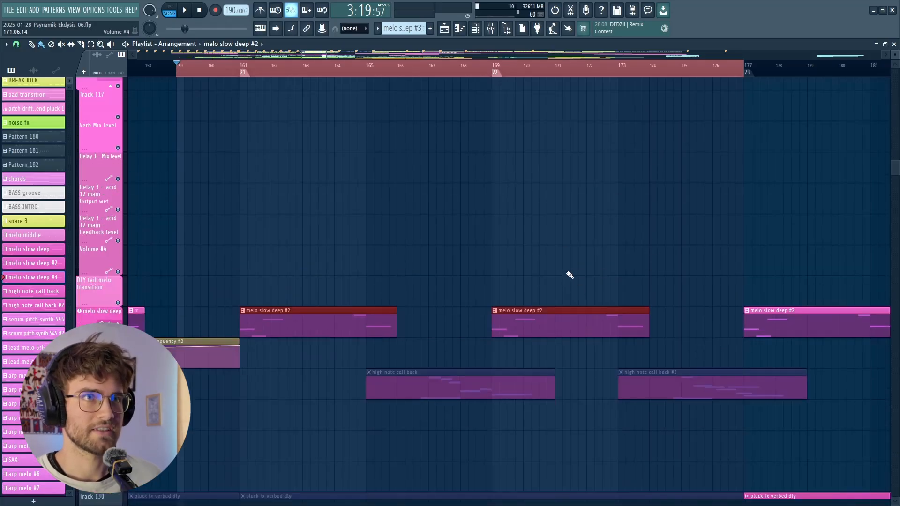
{"action": "scroll", "coordinate": [570, 276], "scroll_direction": "down", "scroll_amount": 2}
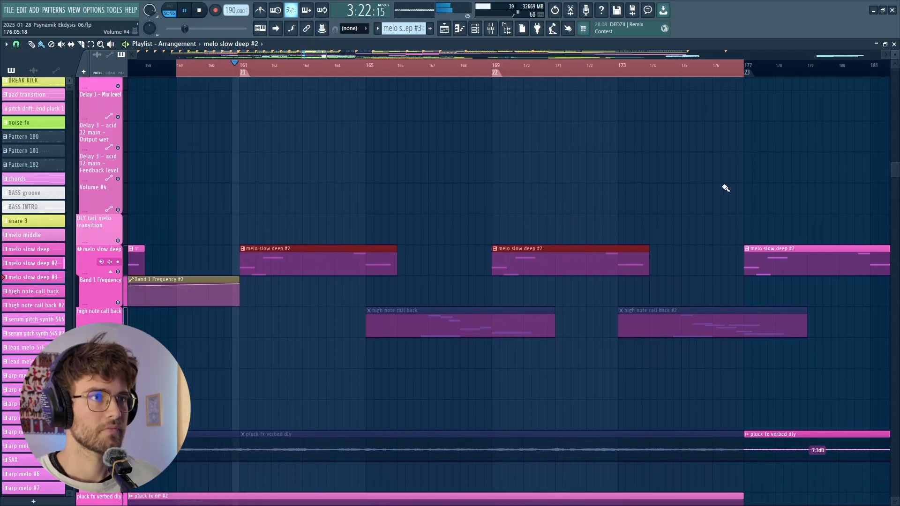
{"action": "left_click", "coordinate": [723, 185], "text": "ctrl"}
- Open the melo slow deep #2 clip in the piano roll to view its notes, stop playback and close it
{"action": "double_click", "coordinate": [390, 270]}
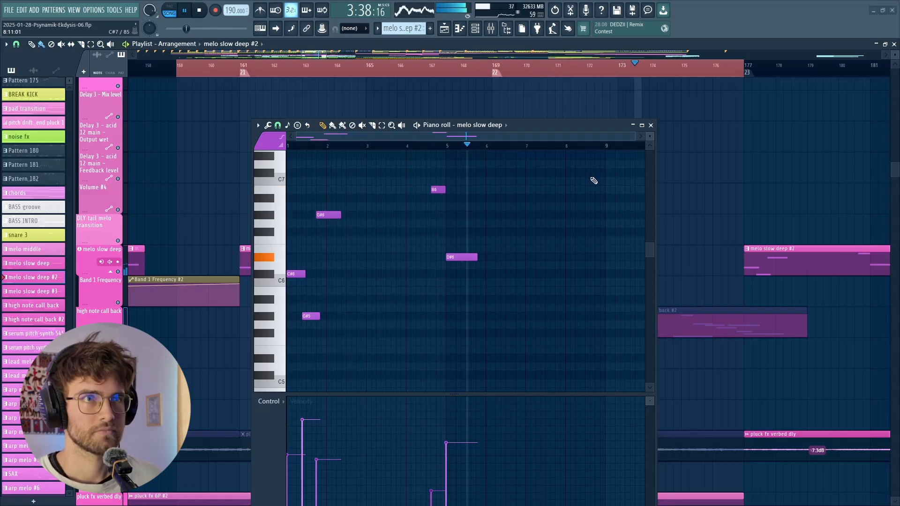
{"action": "key", "text": "space"}
{"action": "left_click", "coordinate": [651, 125]}
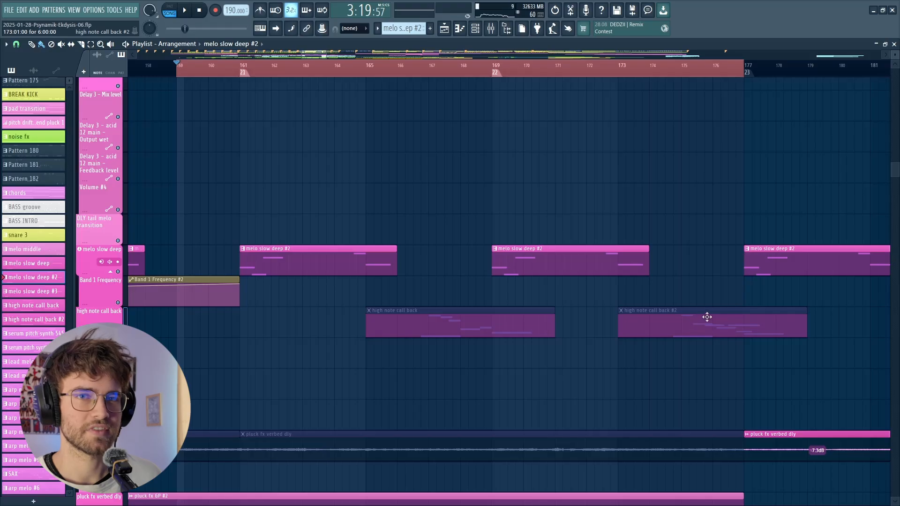
- Go to the kick and bass tracks, show the mixer and listen to the section from bar 161
{"action": "scroll", "coordinate": [652, 233], "scroll_direction": "up", "scroll_amount": 10}
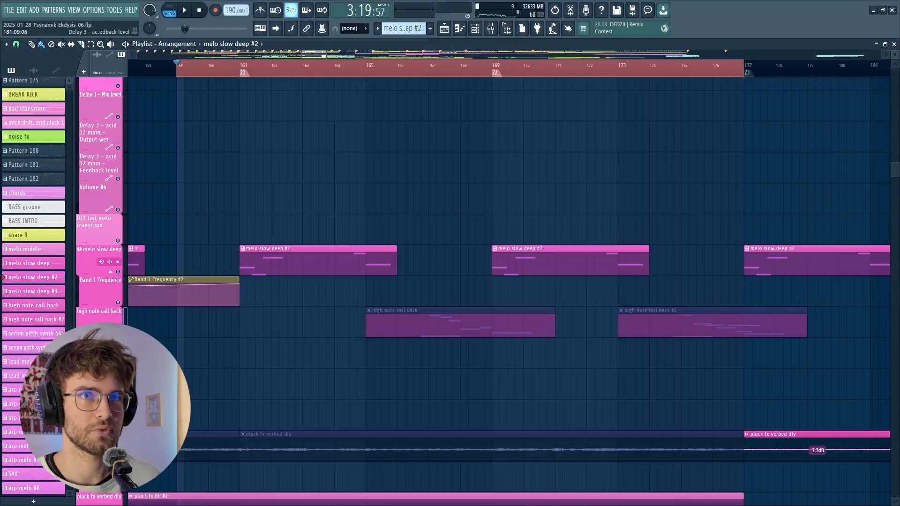
{"action": "scroll", "coordinate": [669, 137], "scroll_direction": "down", "scroll_amount": 4}
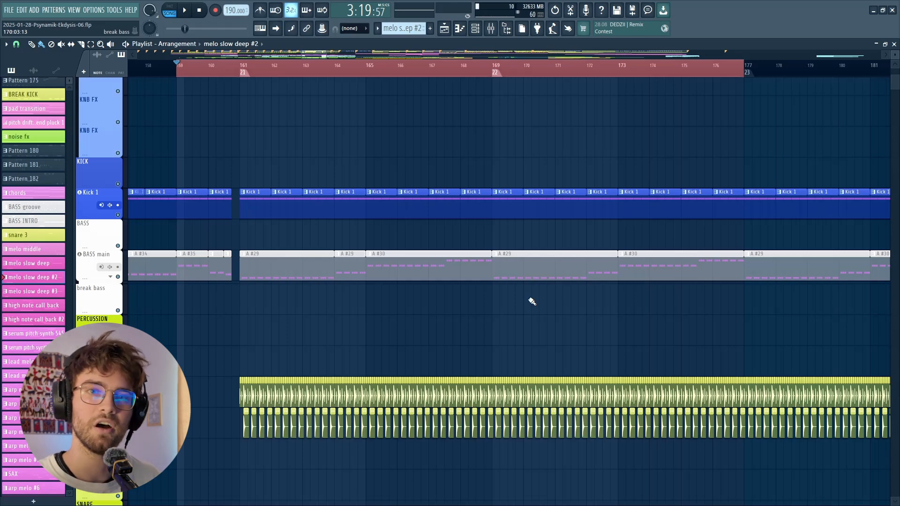
{"action": "key", "text": "F9"}
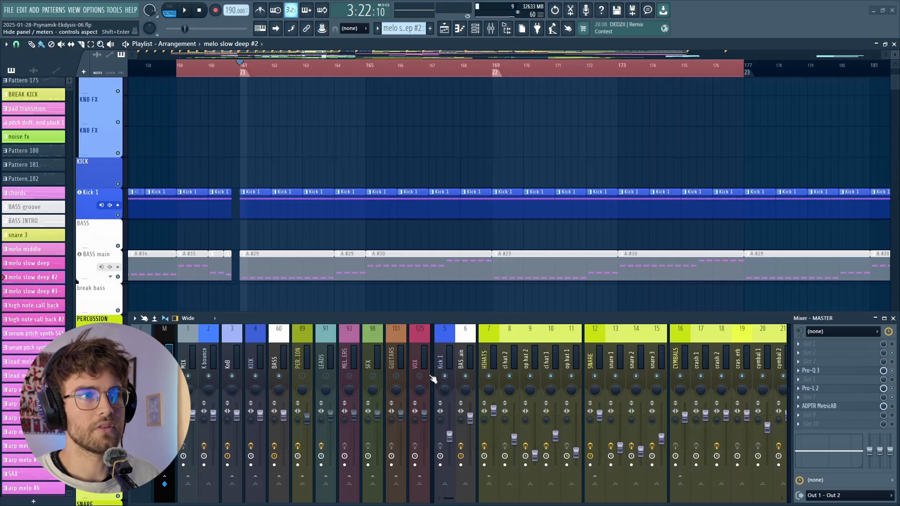
{"action": "key", "text": "space"}
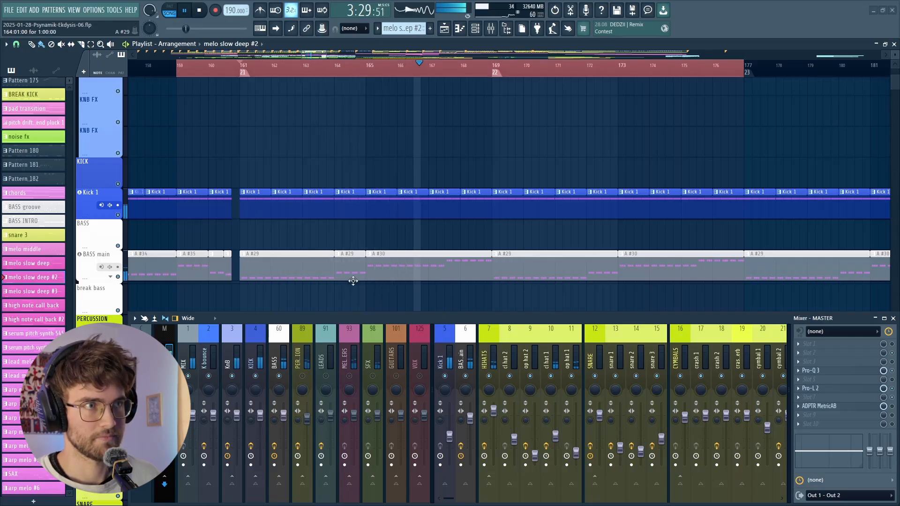
{"action": "key", "text": "space"}
- Open the A #29 bass pattern in the piano roll and examine its note change near the end
{"action": "double_click", "coordinate": [318, 272]}
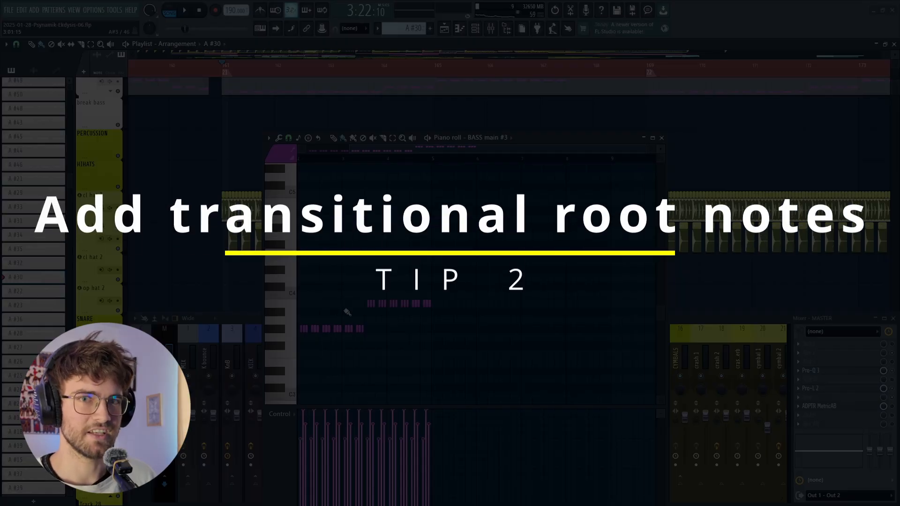
{"action": "scroll", "coordinate": [382, 108], "scroll_direction": "up", "scroll_amount": 1}
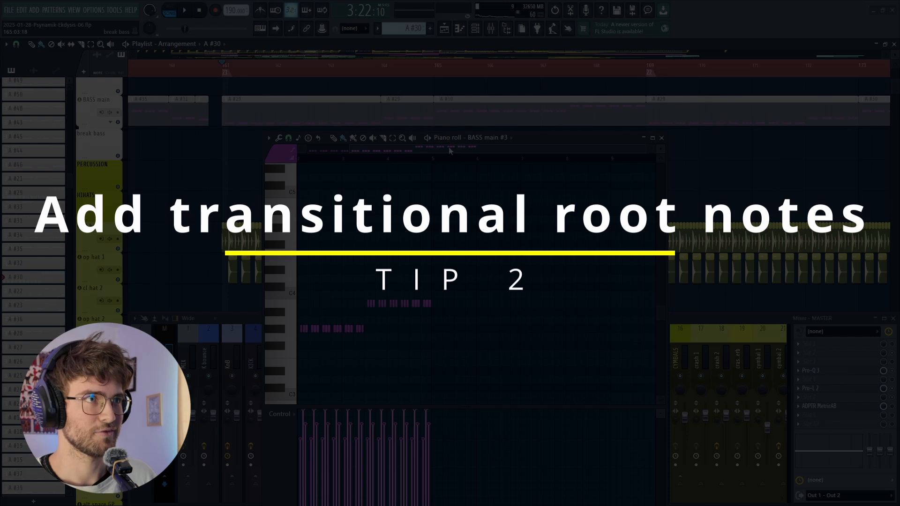
{"action": "left_click_drag", "start_coordinate": [449, 151], "coordinate": [405, 151]}
{"action": "right_click", "coordinate": [403, 112]}
{"action": "left_click_drag", "start_coordinate": [379, 110], "coordinate": [430, 90]}
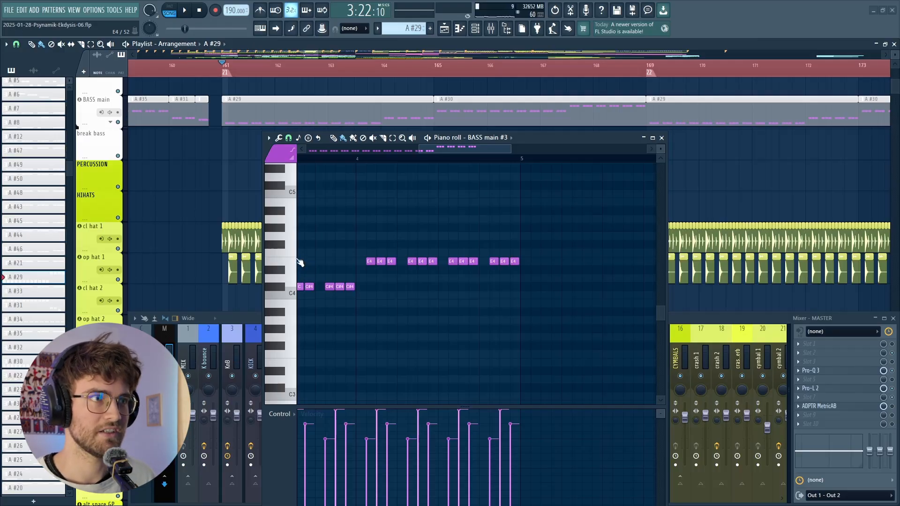
- Open the A #30 bass pattern, audition its G#3 root note, examine its note change and close the piano roll
{"action": "left_click", "coordinate": [447, 101]}
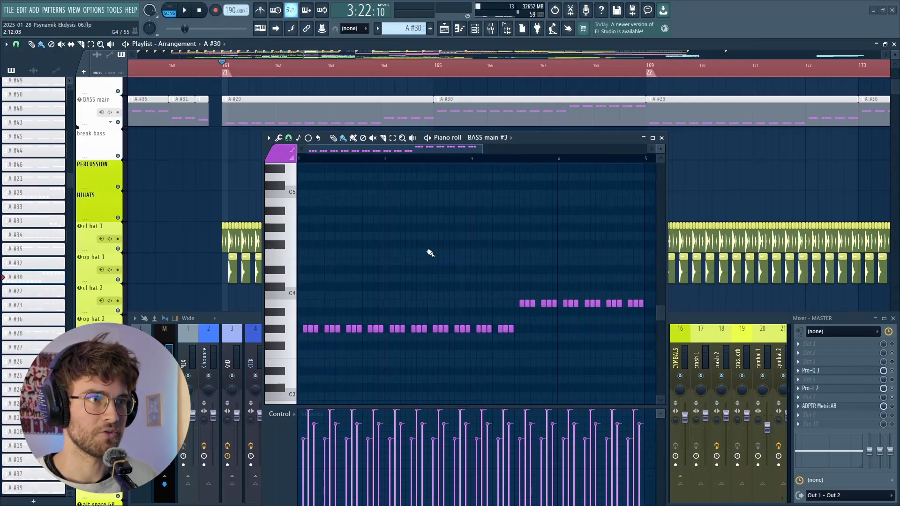
{"action": "left_click", "coordinate": [285, 331]}
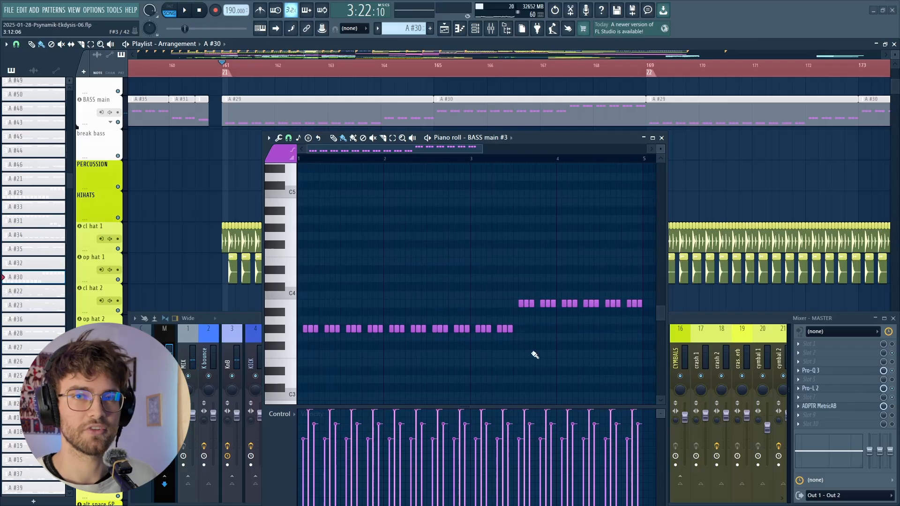
{"action": "scroll", "coordinate": [658, 307], "scroll_direction": "up", "scroll_amount": 3, "text": "ctrl"}
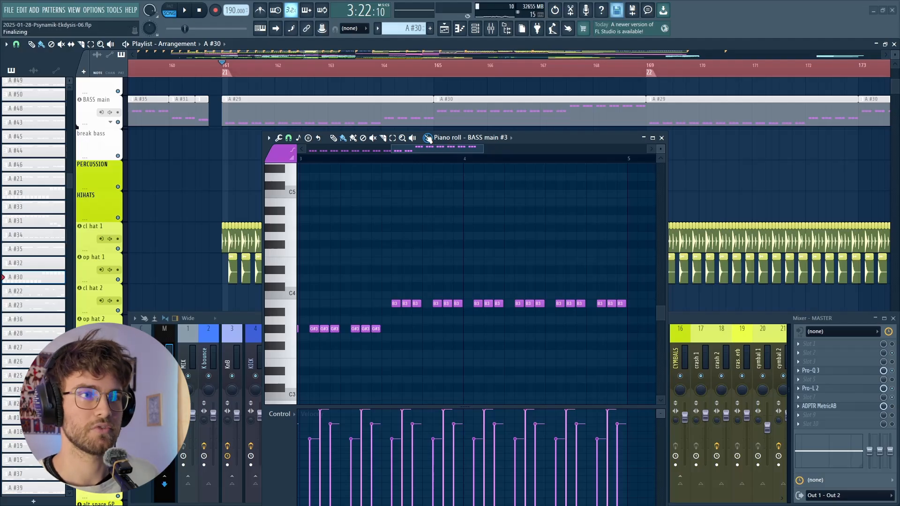
{"action": "left_click", "coordinate": [661, 138]}
- Play the bass section while following the A #29 notes in the piano roll, then stop and close it
{"action": "key", "text": "space"}
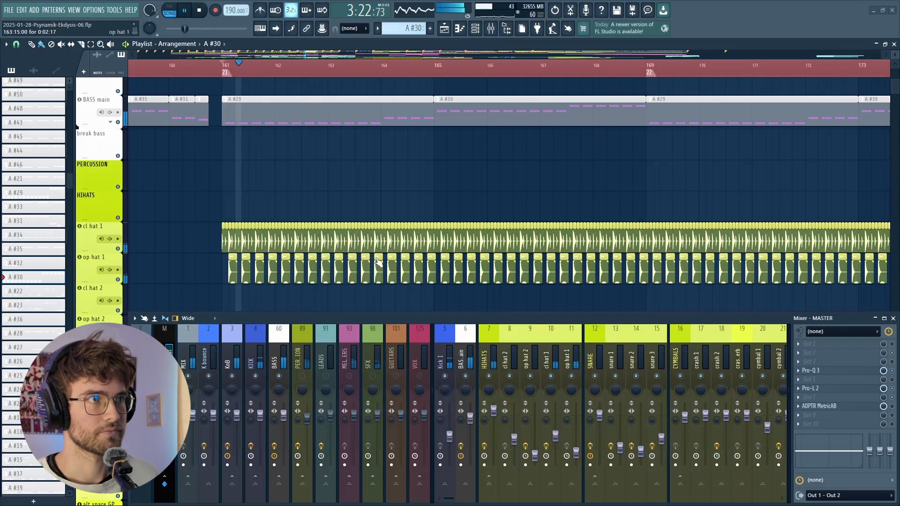
{"action": "scroll", "coordinate": [375, 188], "scroll_direction": "down", "scroll_amount": 1}
{"action": "double_click", "coordinate": [392, 111]}
{"action": "scroll", "coordinate": [442, 285], "scroll_direction": "down", "scroll_amount": 1}
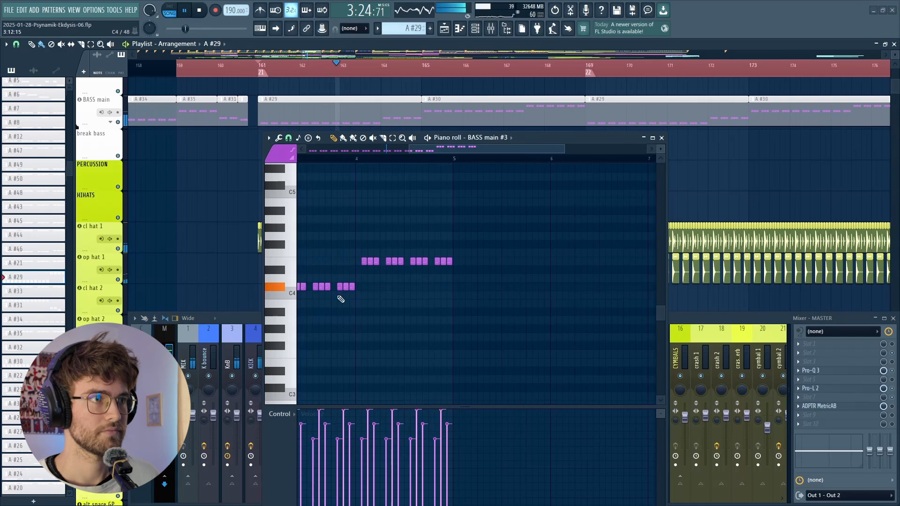
{"action": "scroll", "coordinate": [321, 296], "scroll_direction": "down", "scroll_amount": 3}
{"action": "scroll", "coordinate": [300, 277], "scroll_direction": "up", "scroll_amount": 2}
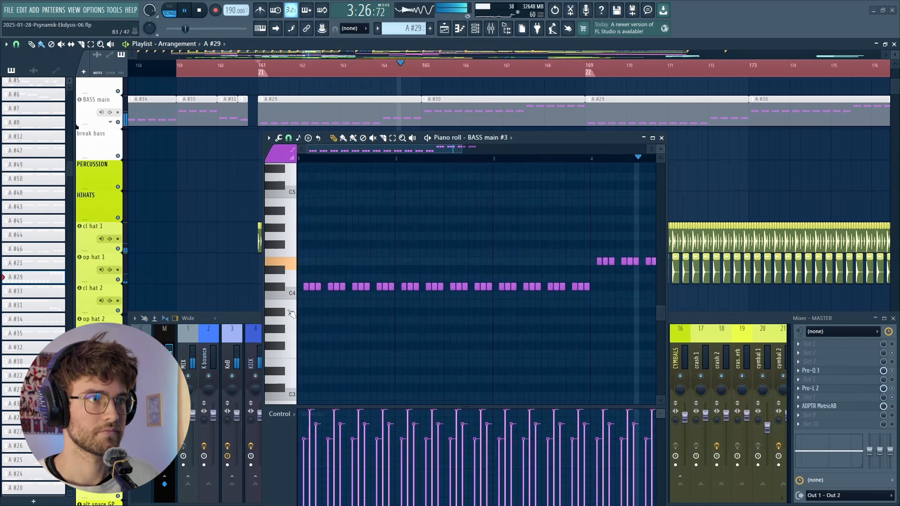
{"action": "left_click", "coordinate": [285, 330]}
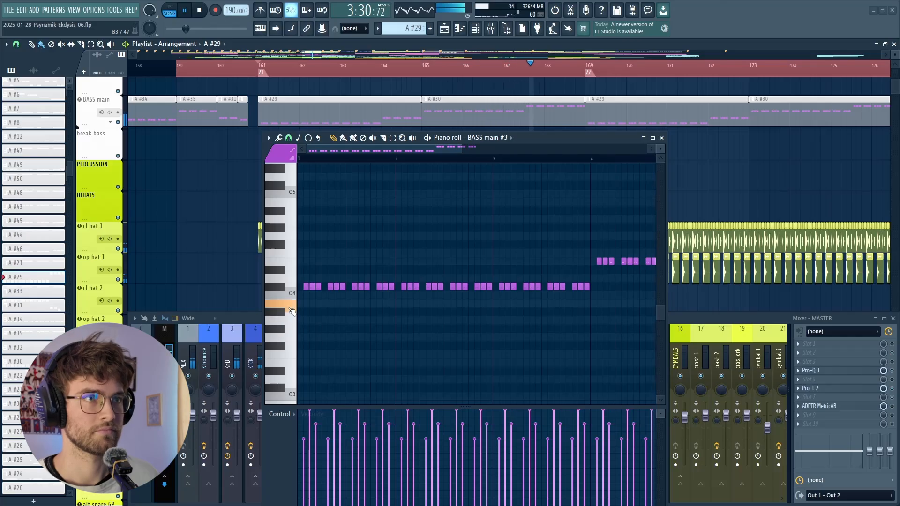
{"action": "key", "text": "space"}
{"action": "left_click", "coordinate": [661, 138]}
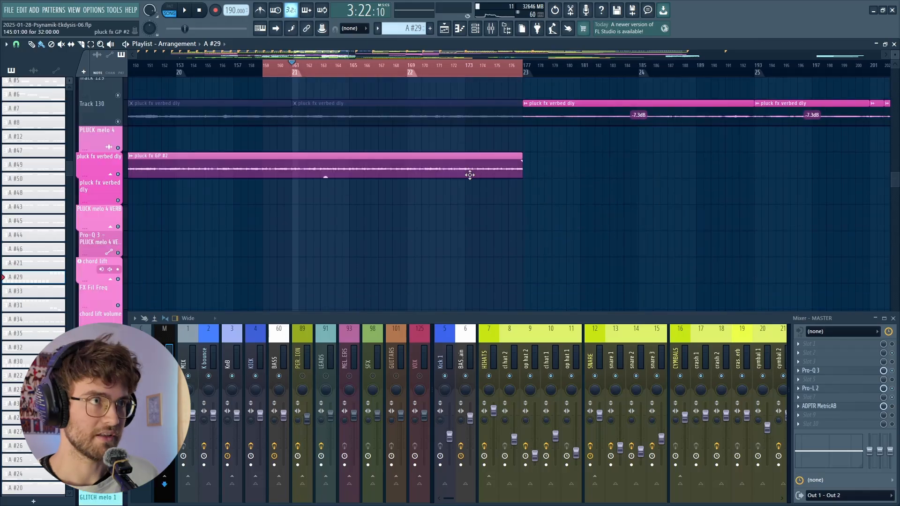
- Locate the pluck fx GP #2 clip and listen to its track in solo over the marked section
{"action": "scroll", "coordinate": [431, 207], "scroll_direction": "up", "scroll_amount": 1}
{"action": "scroll", "coordinate": [333, 177], "scroll_direction": "up", "scroll_amount": 1}
{"action": "scroll", "coordinate": [368, 166], "scroll_direction": "up", "scroll_amount": 2}
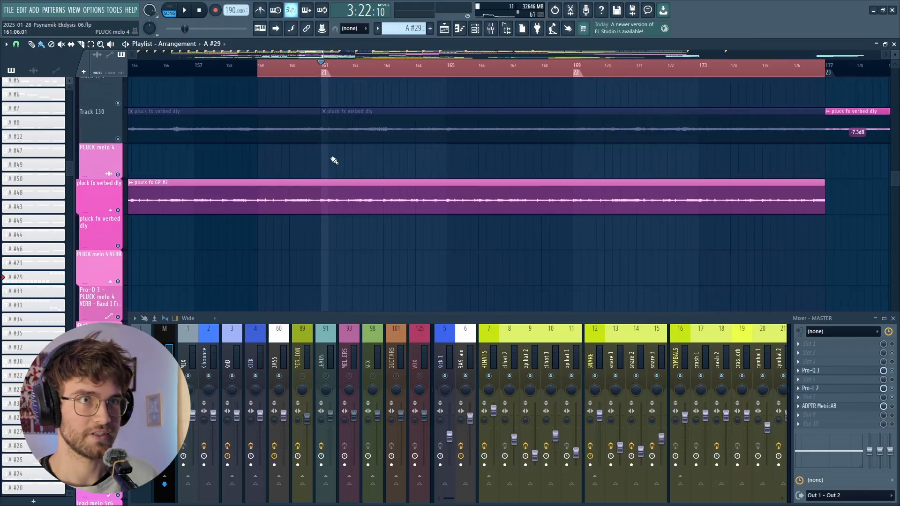
{"action": "scroll", "coordinate": [294, 157], "scroll_direction": "down", "scroll_amount": 1}
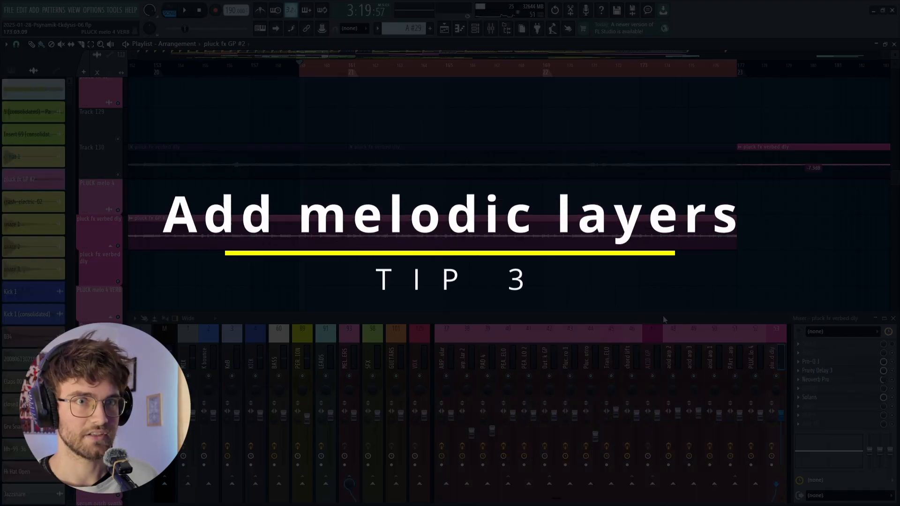
{"action": "scroll", "coordinate": [679, 343], "scroll_direction": "down", "scroll_amount": 12}
{"action": "scroll", "coordinate": [676, 345], "scroll_direction": "up", "scroll_amount": 11}
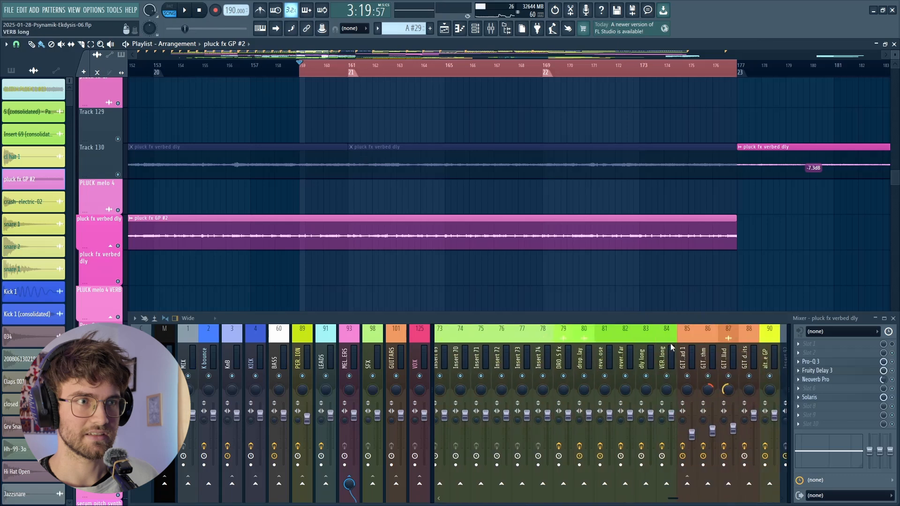
{"action": "key", "text": "space"}
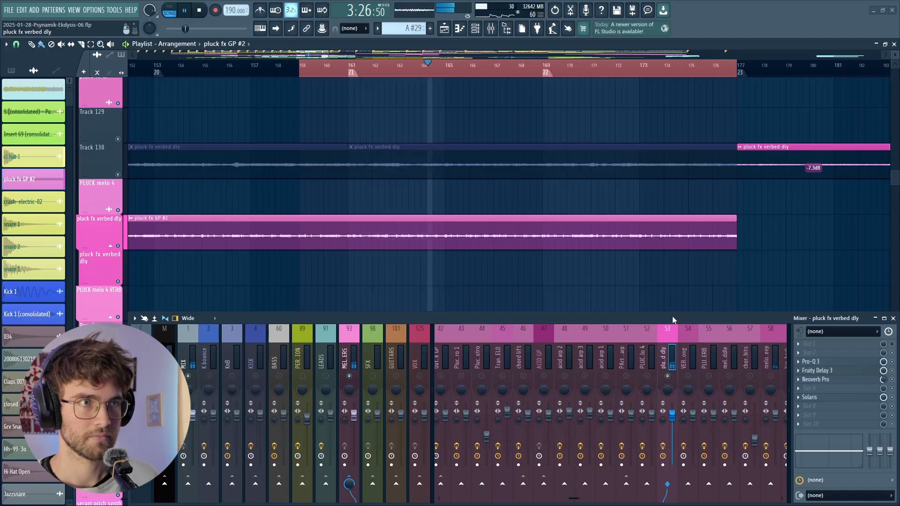
{"action": "scroll", "coordinate": [671, 267], "scroll_direction": "up", "scroll_amount": 2}
{"action": "scroll", "coordinate": [639, 261], "scroll_direction": "up", "scroll_amount": 1}
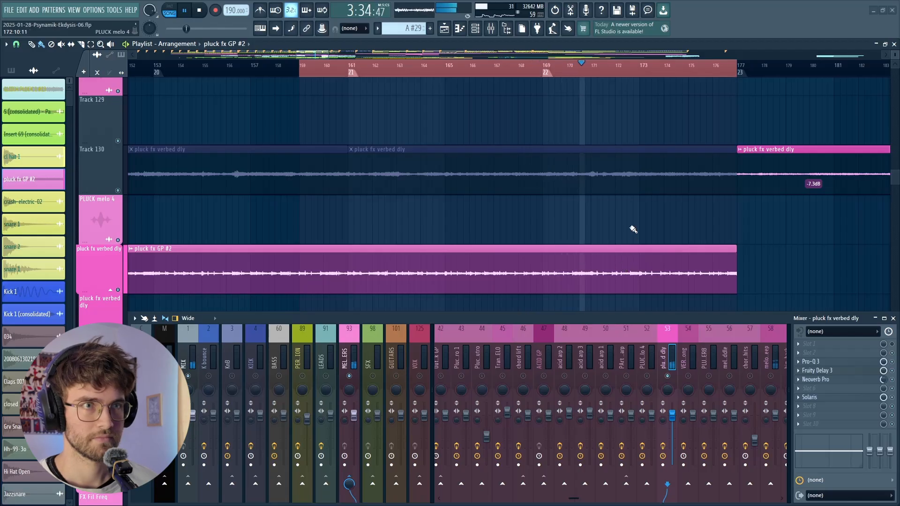
{"action": "key", "text": "space"}
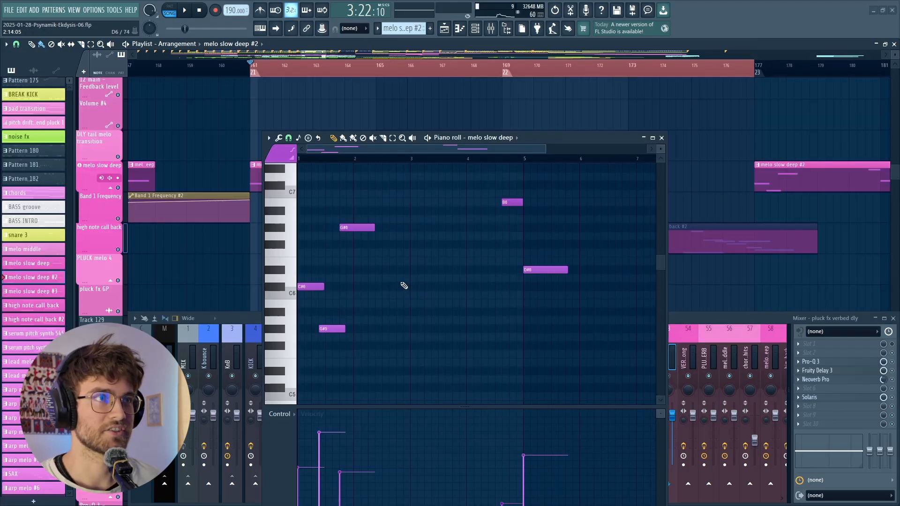
- Open the melo slow deep channel's synth from the channel rack
{"action": "scroll", "coordinate": [453, 84], "scroll_direction": "down", "scroll_amount": 1}
{"action": "left_click", "coordinate": [475, 28]}
{"action": "scroll", "coordinate": [520, 309], "scroll_direction": "down", "scroll_amount": 10}
{"action": "left_click_drag", "start_coordinate": [617, 170], "coordinate": [698, 408]}
{"action": "left_click", "coordinate": [449, 445]}
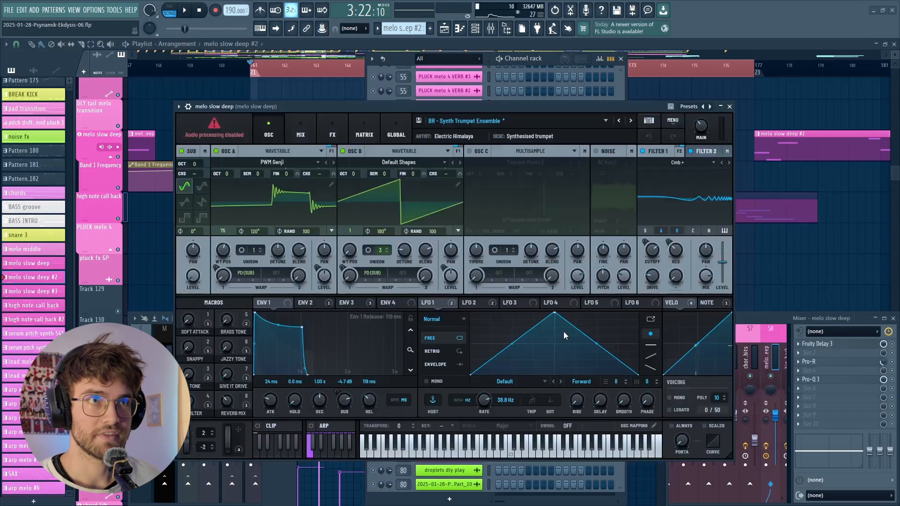
- Close the channel rack, move the synth window to compare its sound settings with the playlist clips, and close it
{"action": "left_click", "coordinate": [620, 59]}
{"action": "left_click_drag", "start_coordinate": [359, 108], "coordinate": [393, 103]}
{"action": "left_click_drag", "start_coordinate": [620, 100], "coordinate": [616, 257]}
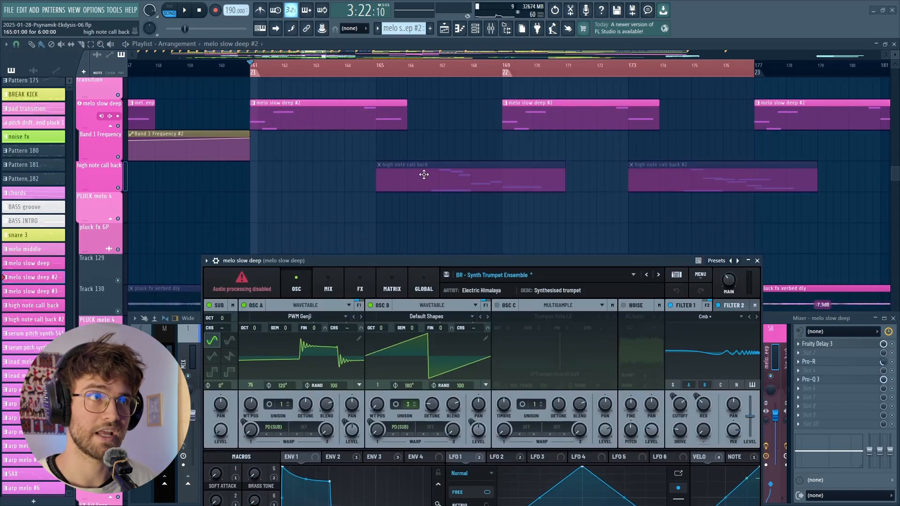
{"action": "left_click_drag", "start_coordinate": [267, 260], "coordinate": [342, 131]}
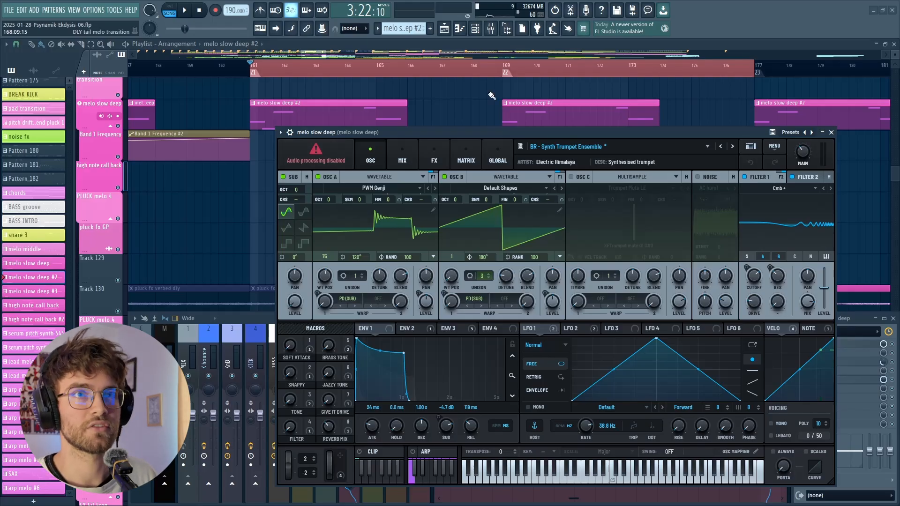
{"action": "left_click", "coordinate": [831, 133]}
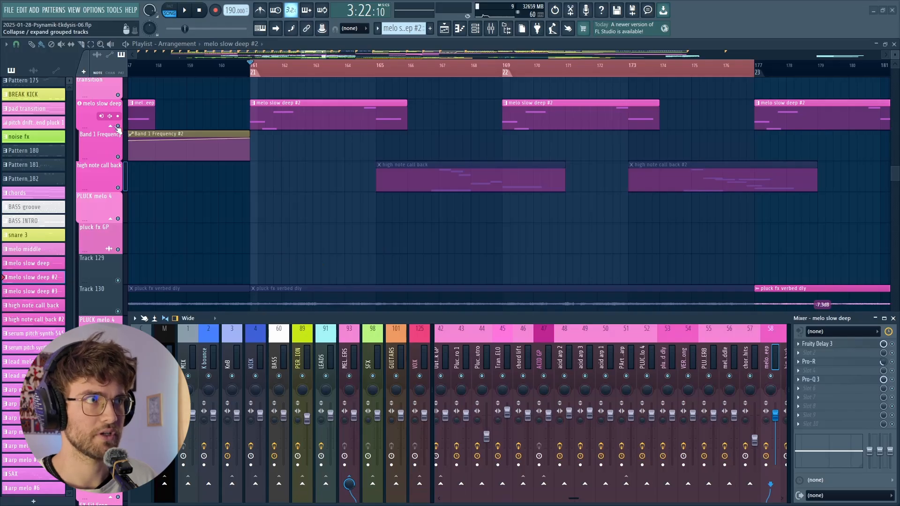
- Mute the melo slow deep track and play the loop without it
{"action": "left_click", "coordinate": [118, 126]}
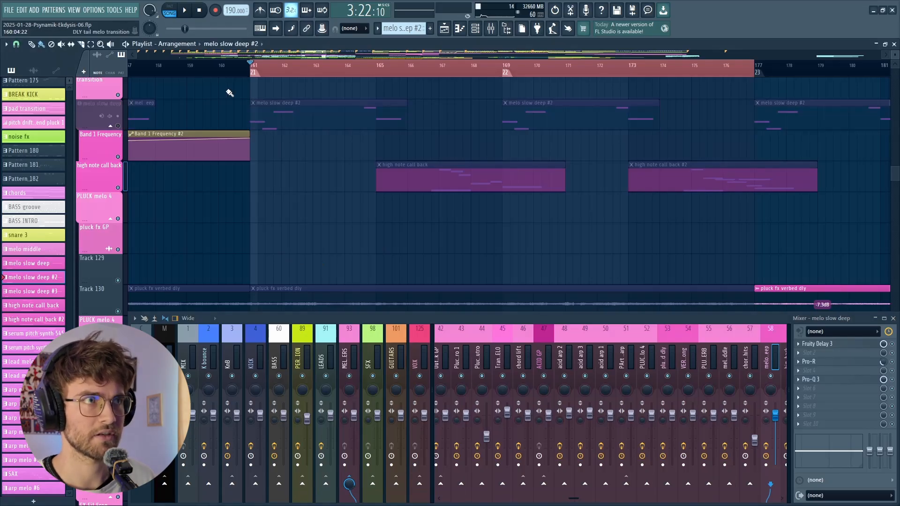
{"action": "key", "text": "space"}
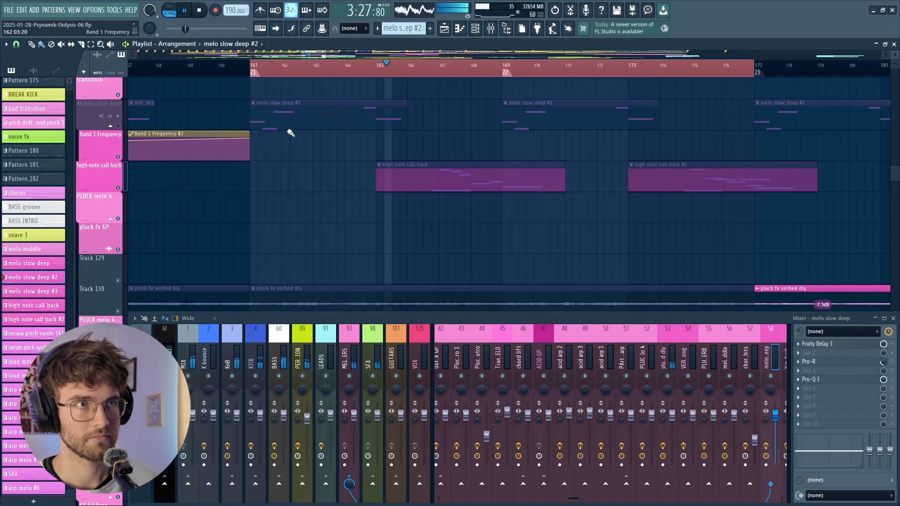
- Insert Pro-Q 3 in effect slot 9 of the Master track and move its window clear of the mixer
{"action": "left_click", "coordinate": [159, 337]}
{"action": "left_click", "coordinate": [825, 406]}
{"action": "left_click", "coordinate": [835, 407]}
{"action": "left_click", "coordinate": [827, 416]}
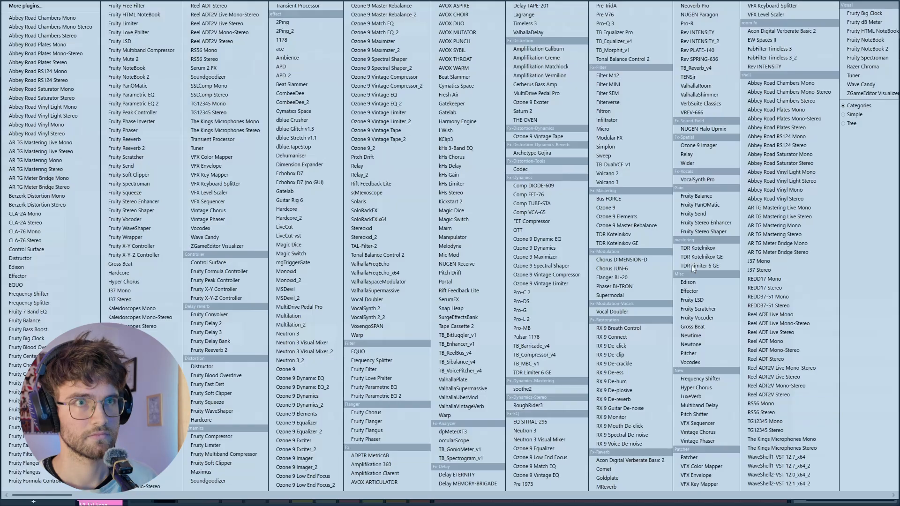
{"action": "left_click", "coordinate": [605, 24]}
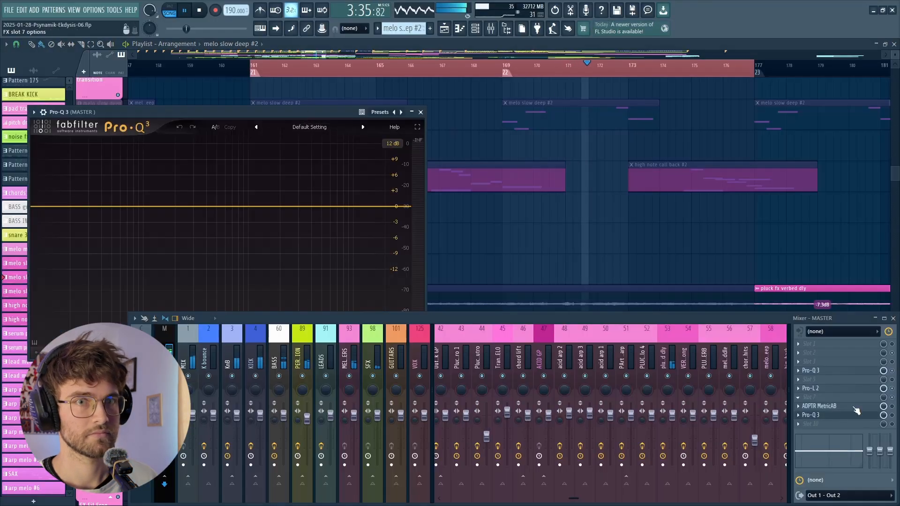
{"action": "left_click_drag", "start_coordinate": [252, 112], "coordinate": [404, 67]}
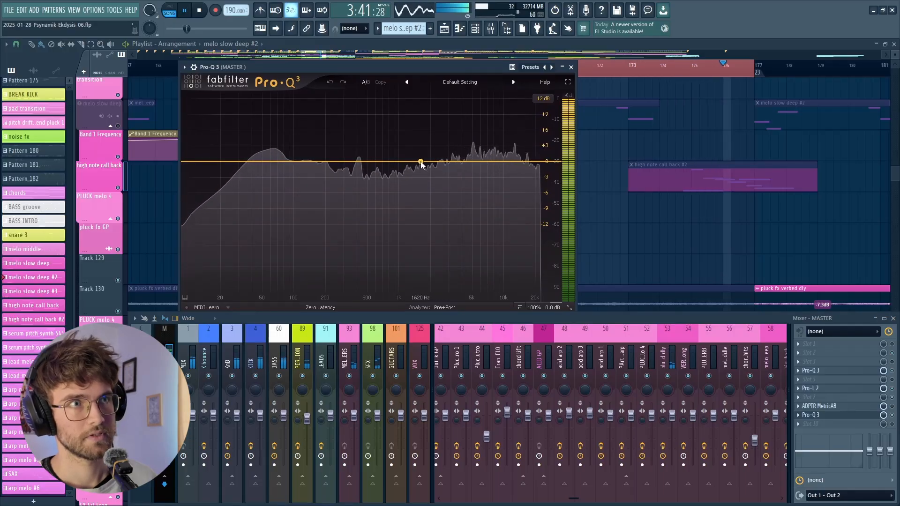
- Stop playback and add three bell boosts in Pro-Q 3, at about 7.5 kHz, 288 Hz and 1 kHz
{"action": "key", "text": "space"}
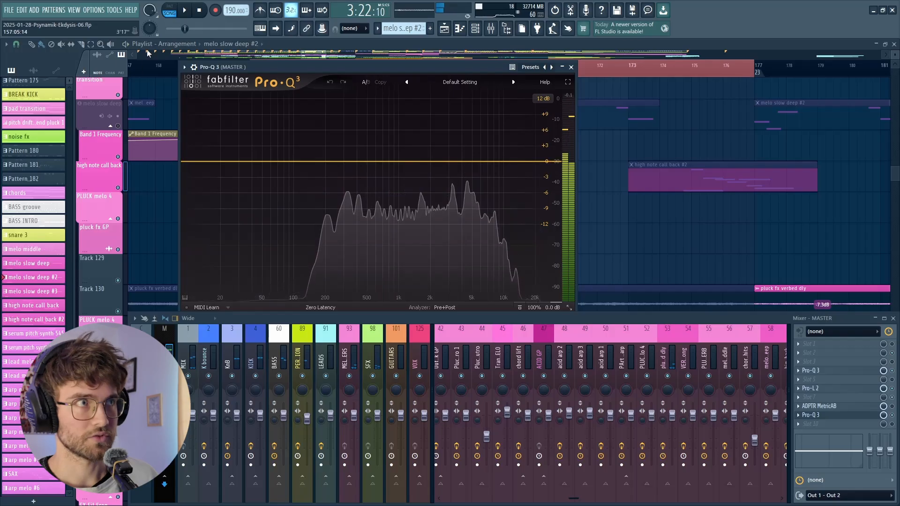
{"action": "left_click_drag", "start_coordinate": [476, 161], "coordinate": [490, 140]}
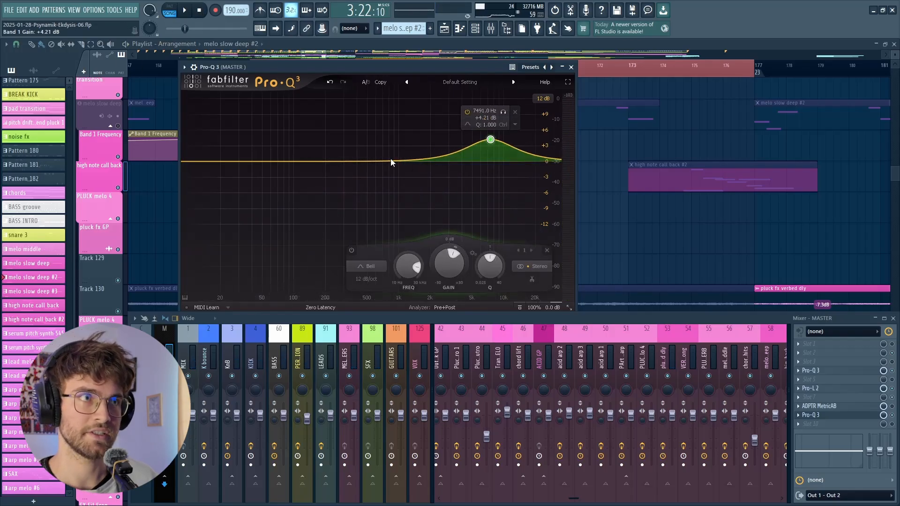
{"action": "left_click_drag", "start_coordinate": [343, 163], "coordinate": [342, 132]}
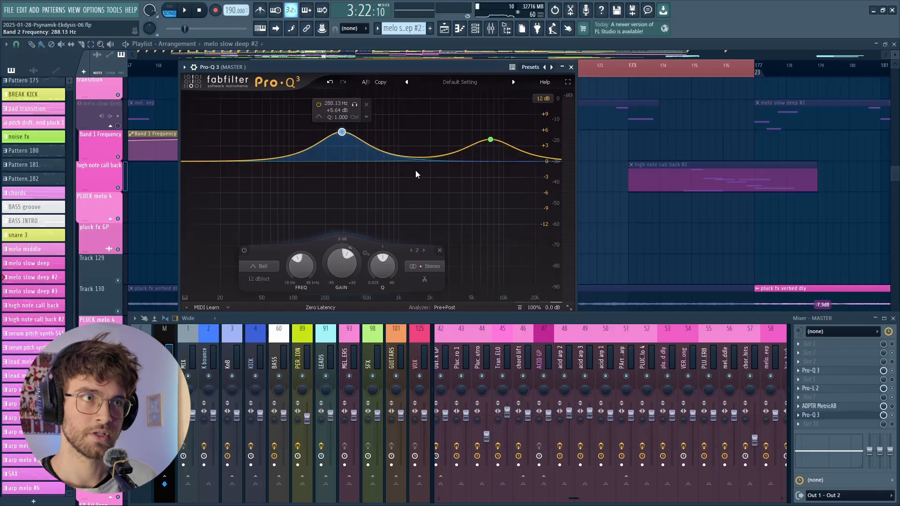
{"action": "mouse_move", "coordinate": [412, 157]}
{"action": "left_mouse_down"}
{"action": "mouse_move", "coordinate": [412, 125]}
{"action": "mouse_move", "coordinate": [419, 125]}
{"action": "mouse_move", "coordinate": [406, 159]}
{"action": "mouse_move", "coordinate": [440, 141]}
{"action": "mouse_move", "coordinate": [392, 182]}
{"action": "mouse_move", "coordinate": [436, 129]}
{"action": "mouse_move", "coordinate": [392, 176]}
{"action": "mouse_move", "coordinate": [395, 145]}
{"action": "mouse_move", "coordinate": [434, 164]}
{"action": "mouse_move", "coordinate": [395, 149]}
{"action": "mouse_move", "coordinate": [430, 181]}
{"action": "mouse_move", "coordinate": [406, 178]}
{"action": "mouse_move", "coordinate": [402, 125]}
{"action": "mouse_move", "coordinate": [420, 197]}
{"action": "mouse_move", "coordinate": [399, 145]}
{"action": "mouse_move", "coordinate": [430, 179]}
{"action": "mouse_move", "coordinate": [392, 161]}
{"action": "mouse_move", "coordinate": [398, 148]}
{"action": "left_mouse_up"}
- Remove all the EQ bands from the Master's Pro-Q 3 and close its window
{"action": "left_click", "coordinate": [344, 132]}
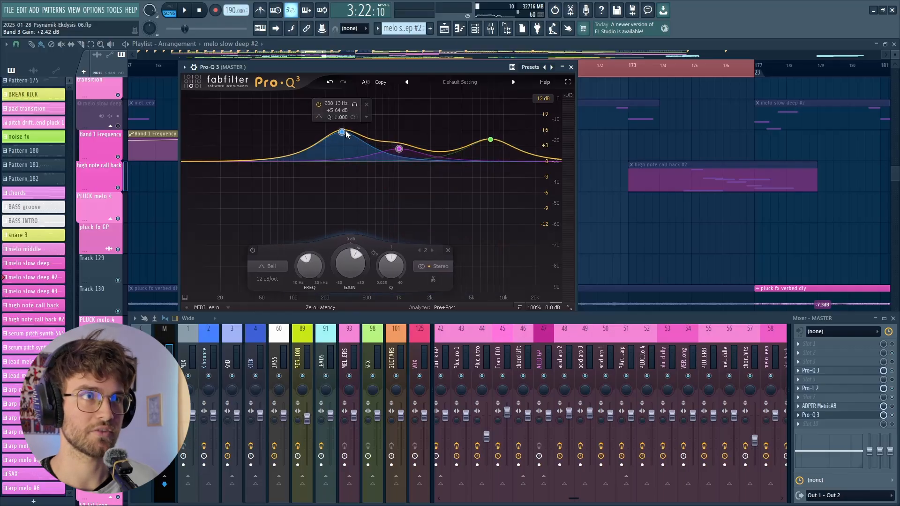
{"action": "left_click", "coordinate": [367, 104]}
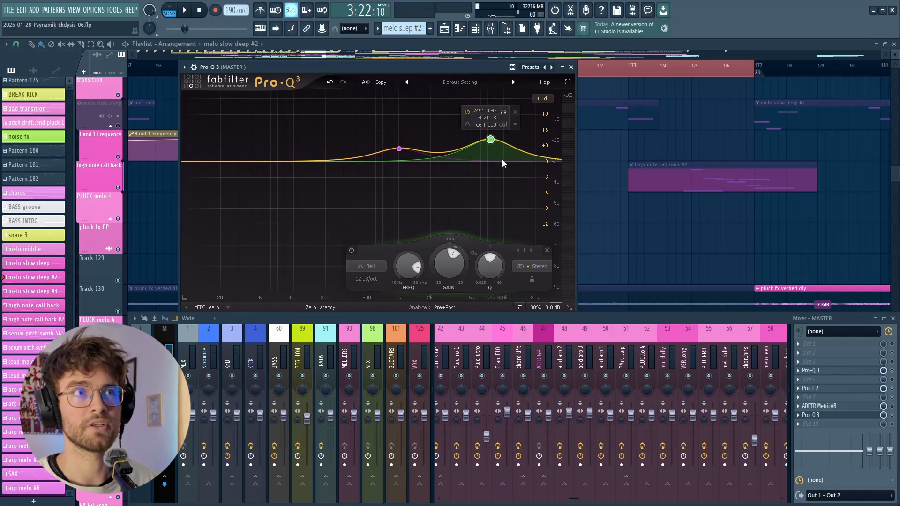
{"action": "mouse_move", "coordinate": [490, 139]}
{"action": "left_mouse_down"}
{"action": "mouse_move", "coordinate": [497, 112]}
{"action": "mouse_move", "coordinate": [511, 120]}
{"action": "mouse_move", "coordinate": [499, 137]}
{"action": "left_mouse_up"}
{"action": "left_click", "coordinate": [424, 123]}
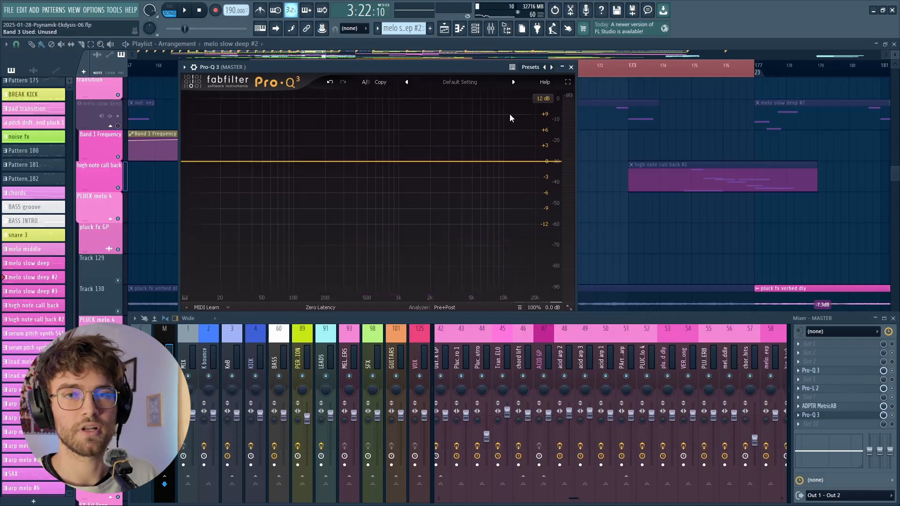
{"action": "left_click", "coordinate": [571, 68]}
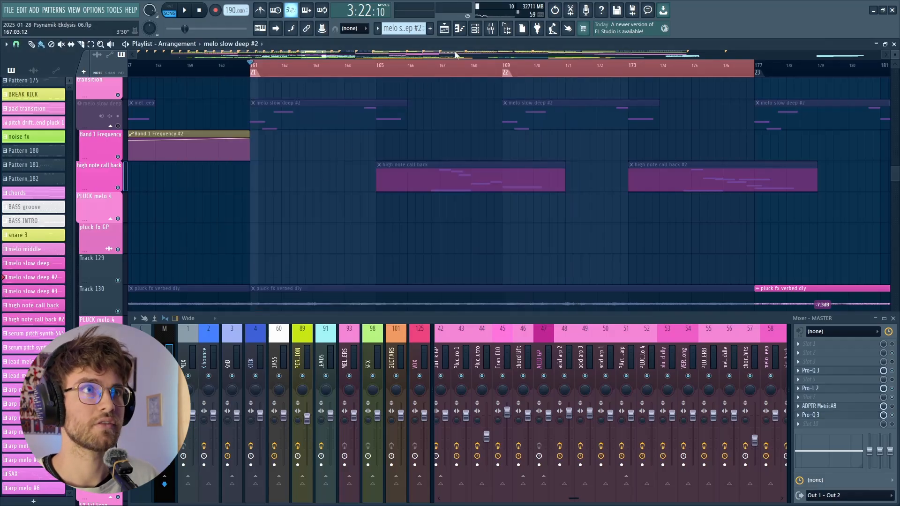
- Open the melo slow deep channel's synth, examine its Env 1 release setting, and close it along with the channel rack
{"action": "left_click", "coordinate": [475, 28]}
{"action": "left_click", "coordinate": [468, 439]}
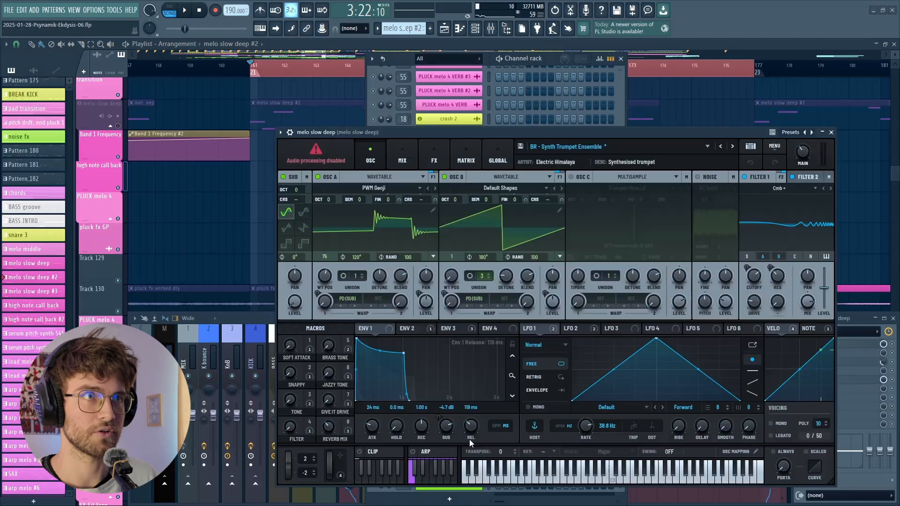
{"action": "left_click", "coordinate": [620, 58]}
{"action": "left_click_drag", "start_coordinate": [582, 129], "coordinate": [501, 140]}
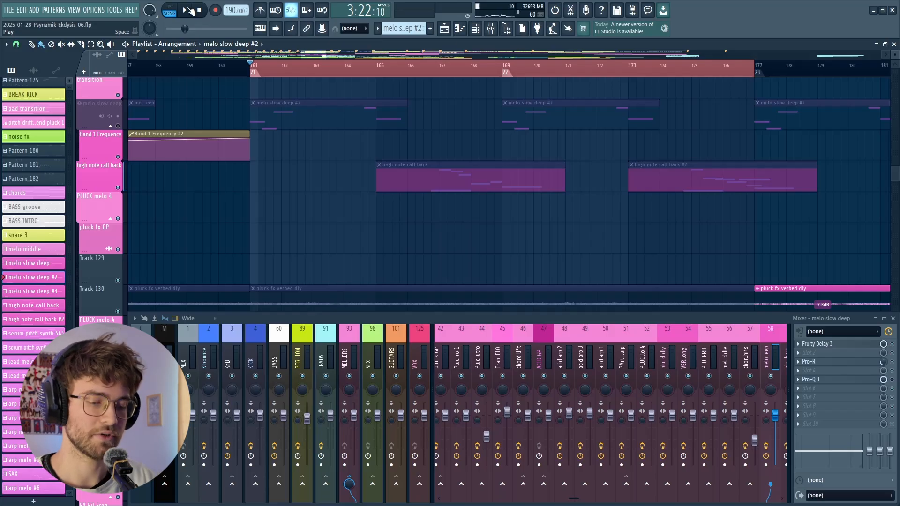
- Play the loop with the melo slow deep track muted, stop playback, and unmute the track
{"action": "left_click", "coordinate": [186, 10]}
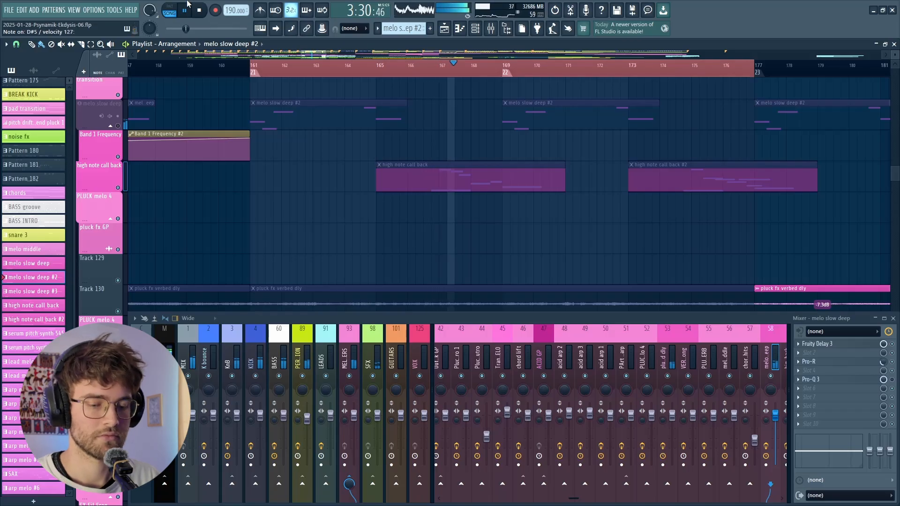
{"action": "left_click", "coordinate": [201, 12]}
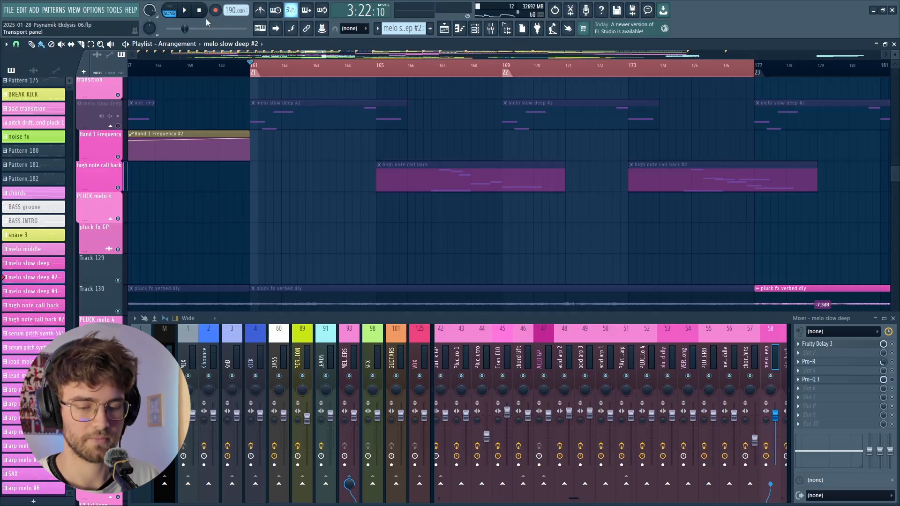
{"action": "left_click", "coordinate": [117, 126]}
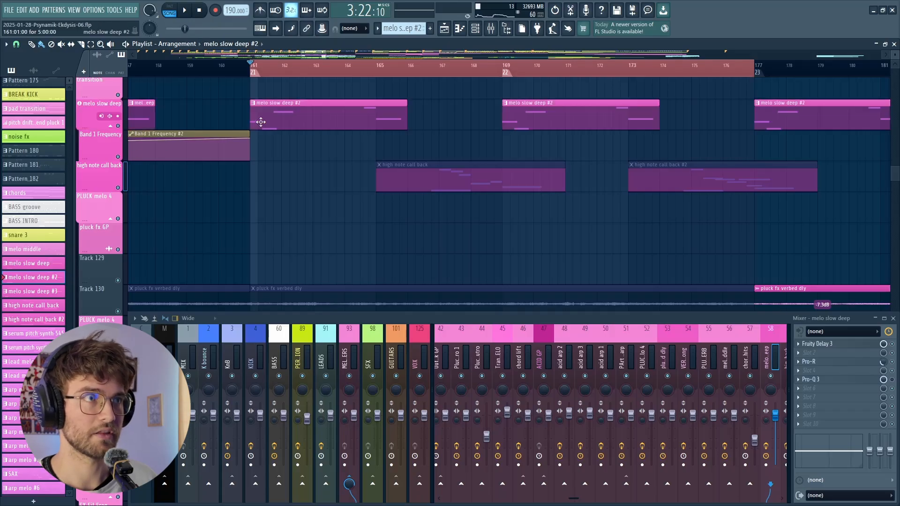
- Open the melo slow deep #2 clip in the piano roll and examine its notes' start offsets, overlaps and velocities
{"action": "double_click", "coordinate": [363, 117]}
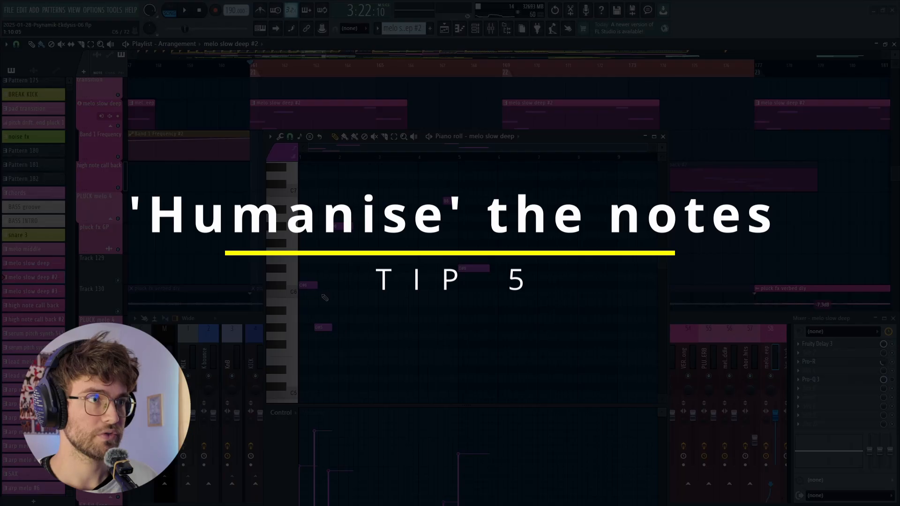
{"action": "scroll", "coordinate": [300, 297], "scroll_direction": "up", "scroll_amount": 3}
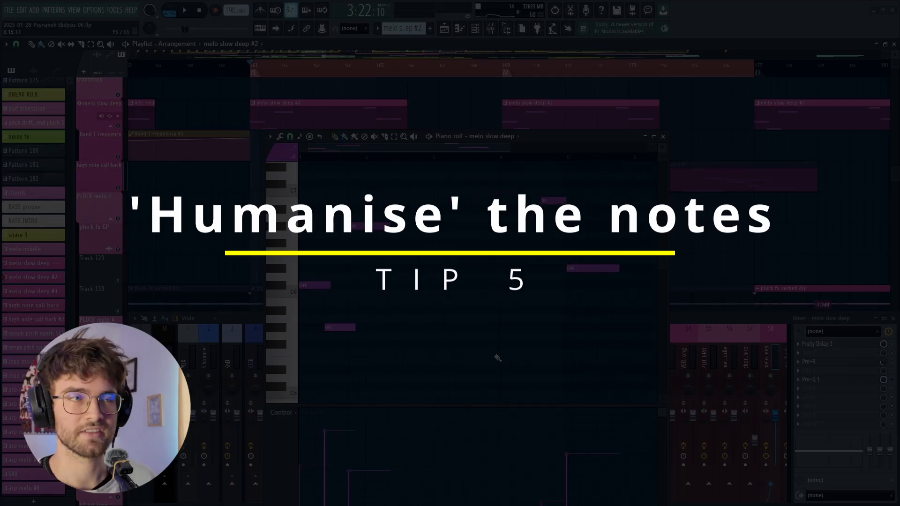
{"action": "scroll", "coordinate": [351, 313], "scroll_direction": "up", "scroll_amount": 4}
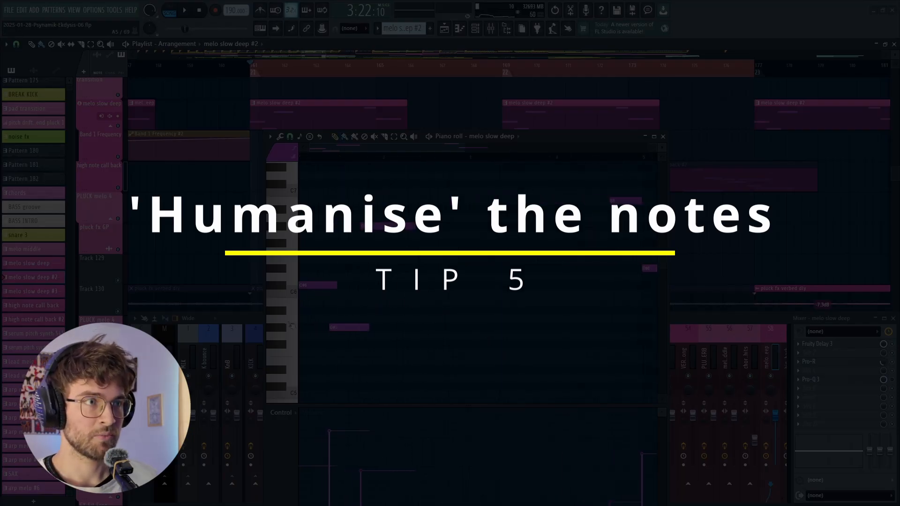
{"action": "scroll", "coordinate": [342, 315], "scroll_direction": "up", "scroll_amount": 5}
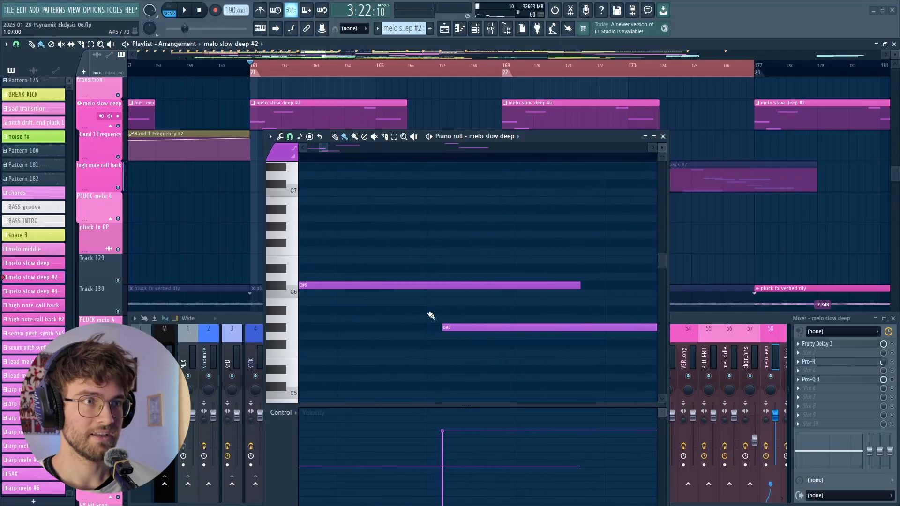
{"action": "scroll", "coordinate": [431, 328], "scroll_direction": "right", "scroll_amount": 4}
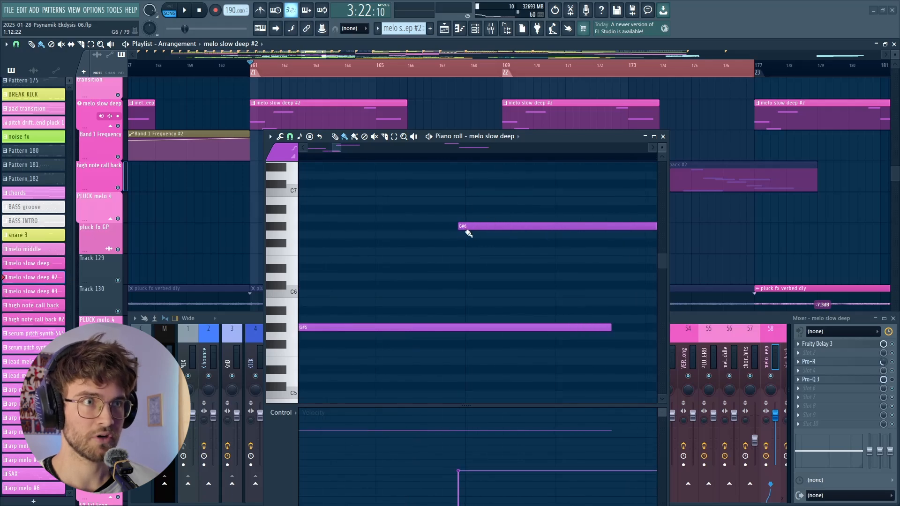
{"action": "scroll", "coordinate": [469, 233], "scroll_direction": "down", "scroll_amount": 5}
{"action": "scroll", "coordinate": [387, 334], "scroll_direction": "up", "scroll_amount": 5}
{"action": "scroll", "coordinate": [408, 331], "scroll_direction": "down", "scroll_amount": 5}
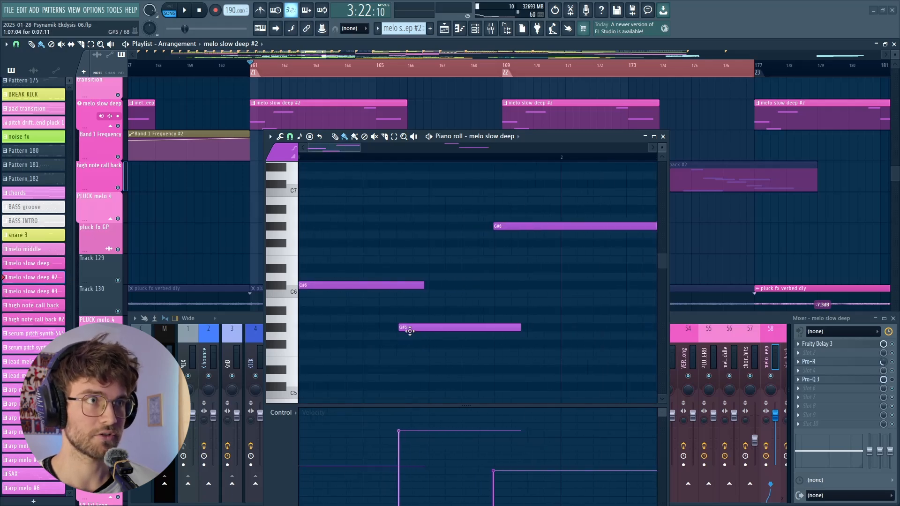
{"action": "scroll", "coordinate": [440, 300], "scroll_direction": "down", "scroll_amount": 4}
{"action": "scroll", "coordinate": [442, 197], "scroll_direction": "up", "scroll_amount": 8}
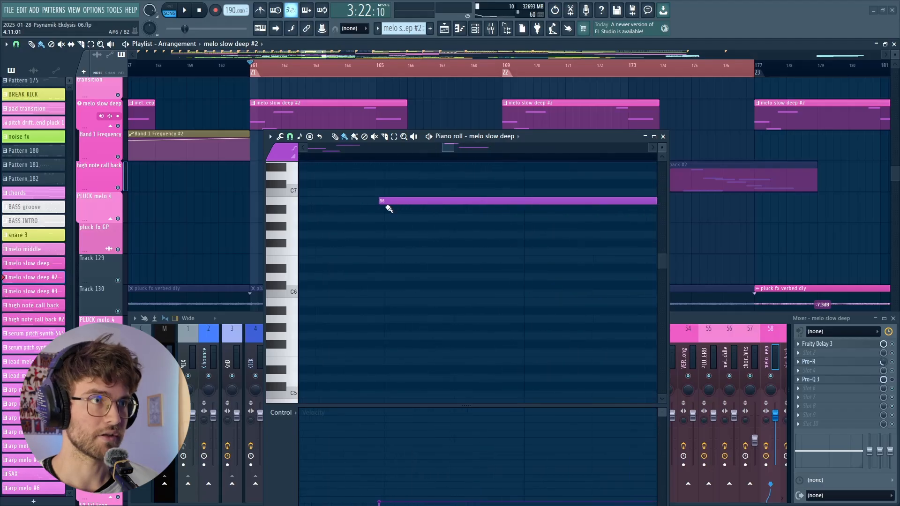
{"action": "scroll", "coordinate": [393, 204], "scroll_direction": "down", "scroll_amount": 3}
{"action": "scroll", "coordinate": [388, 209], "scroll_direction": "up", "scroll_amount": 2}
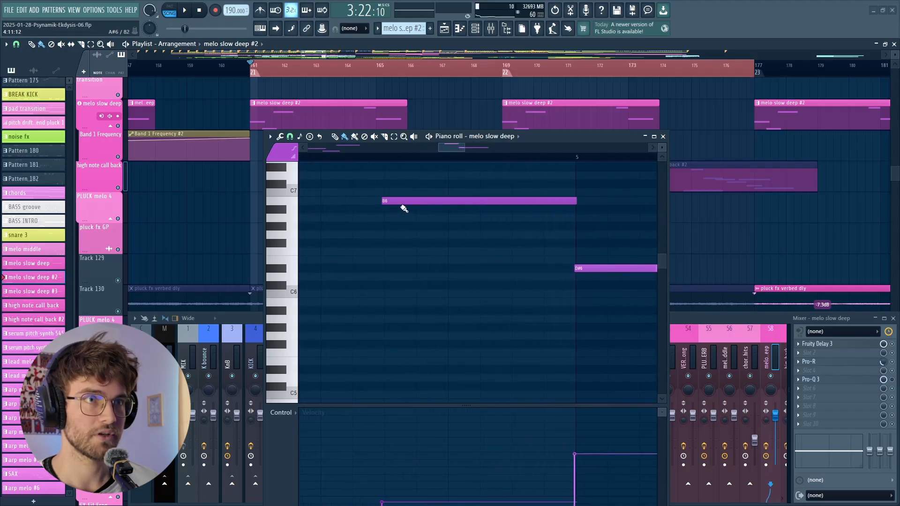
{"action": "scroll", "coordinate": [402, 207], "scroll_direction": "down", "scroll_amount": 2}
{"action": "scroll", "coordinate": [548, 238], "scroll_direction": "down", "scroll_amount": 4}
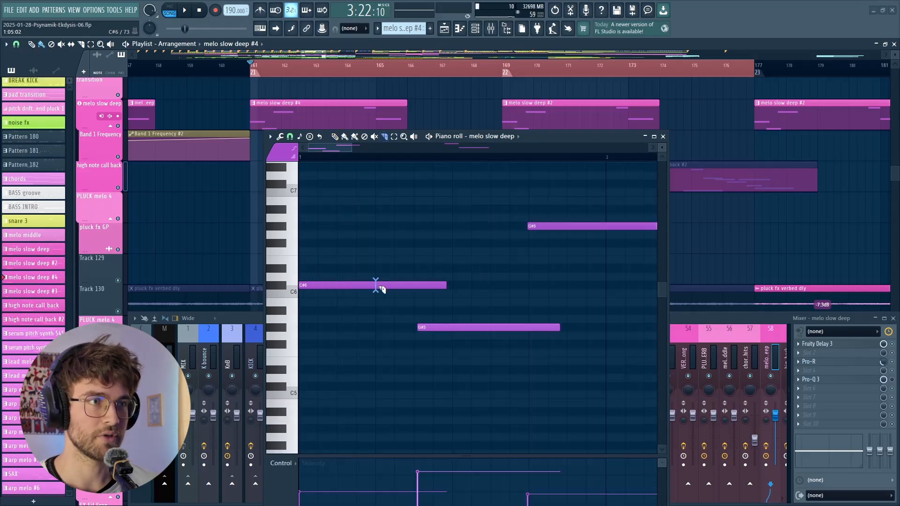
- Straighten the first three notes of melo slow deep #4 so they sit back to back on the grid without overlaps
{"action": "left_click", "coordinate": [380, 286]}
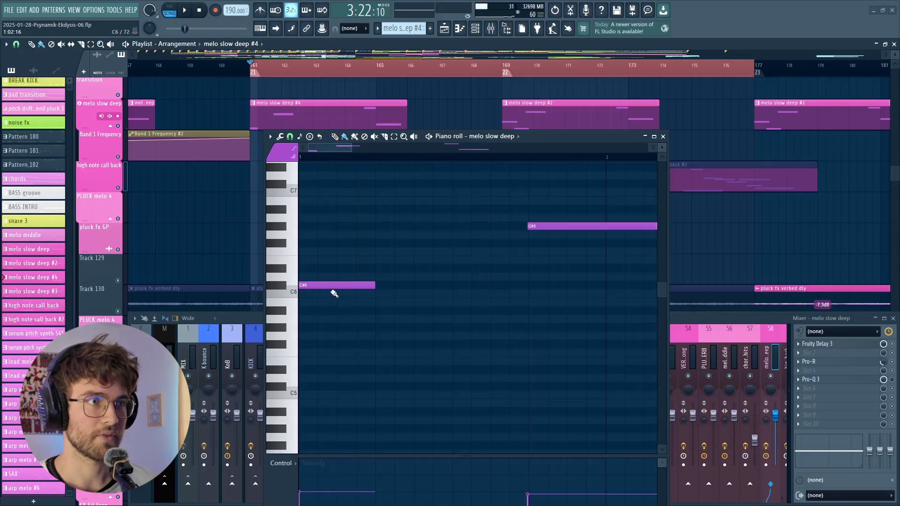
{"action": "left_click", "coordinate": [333, 287]}
{"action": "left_click_drag", "start_coordinate": [410, 312], "coordinate": [398, 328]}
{"action": "left_click_drag", "start_coordinate": [542, 226], "coordinate": [467, 223]}
{"action": "scroll", "coordinate": [467, 222], "scroll_direction": "up", "scroll_amount": 3}
{"action": "scroll", "coordinate": [500, 223], "scroll_direction": "down", "scroll_amount": 3}
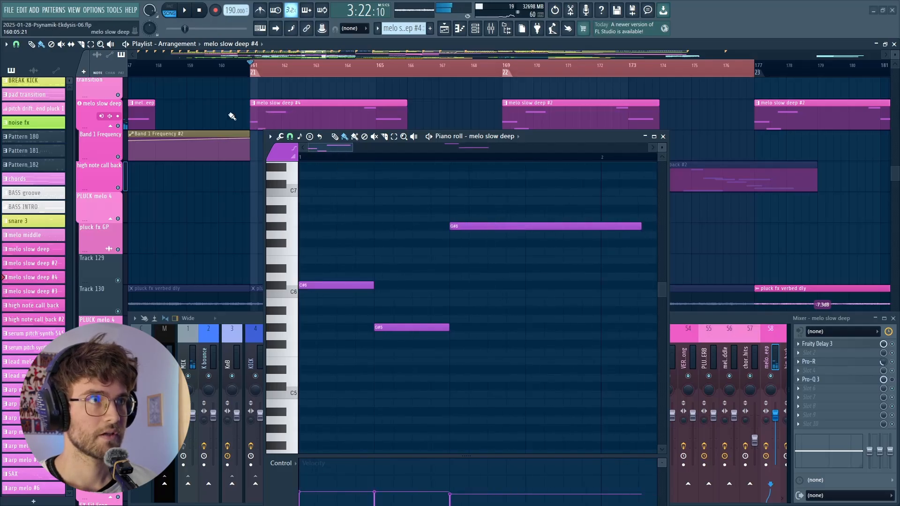
- Play the arrangement loop to hear the straightened melody, and stop playback
{"action": "scroll", "coordinate": [356, 304], "scroll_direction": "down", "scroll_amount": 3}
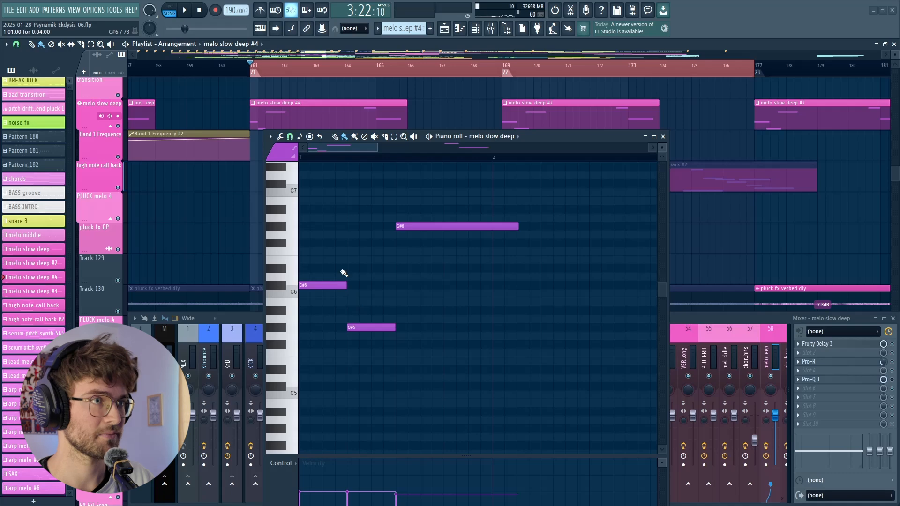
{"action": "scroll", "coordinate": [340, 287], "scroll_direction": "down", "scroll_amount": 6}
{"action": "key", "text": "space"}
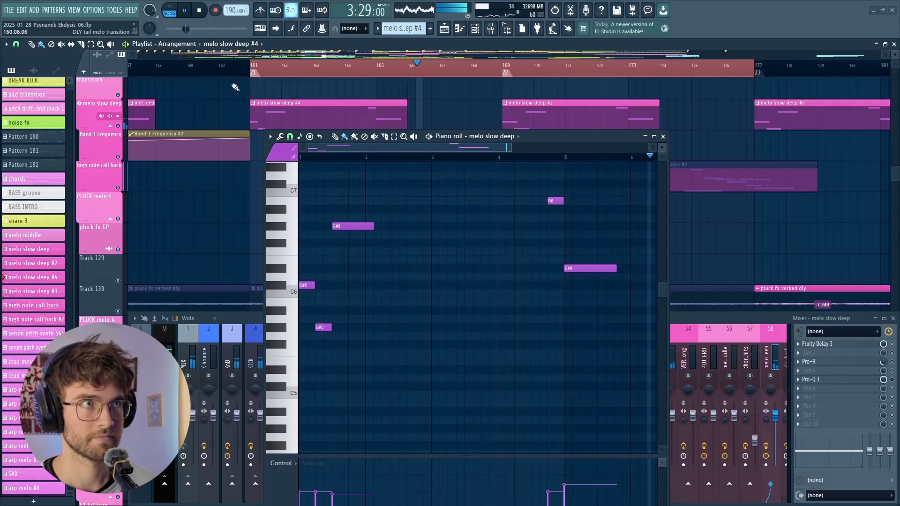
{"action": "left_click", "coordinate": [201, 10]}
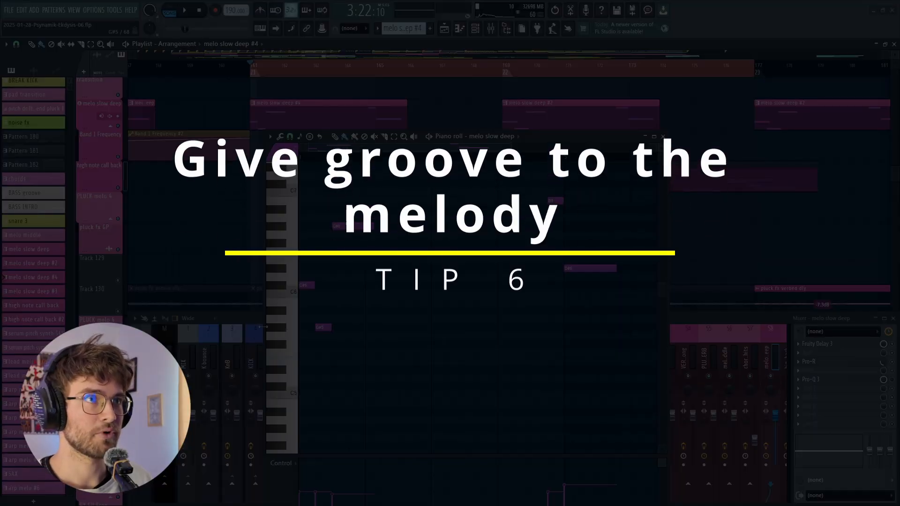
- Switch to pattern mode and play the melo slow deep #4 pattern on its own
{"action": "scroll", "coordinate": [287, 343], "scroll_direction": "up", "scroll_amount": 8}
{"action": "scroll", "coordinate": [328, 357], "scroll_direction": "down", "scroll_amount": 3}
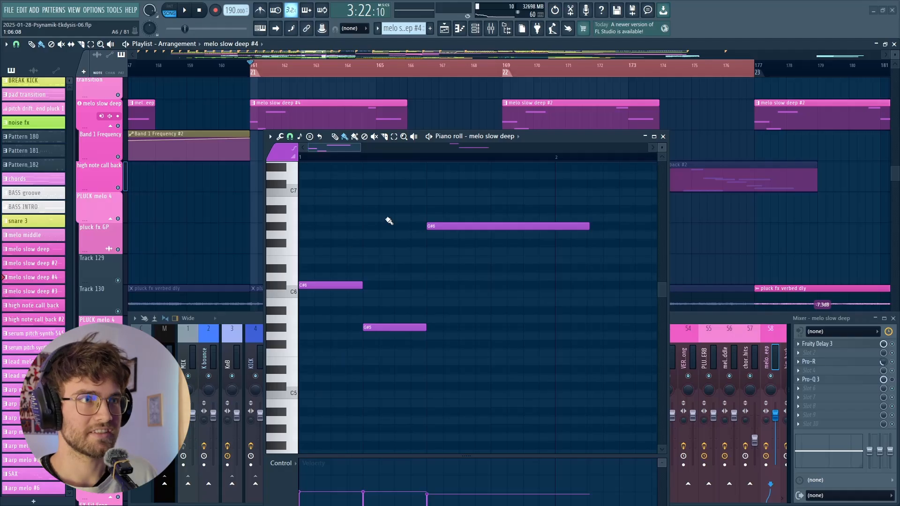
{"action": "left_click", "coordinate": [170, 7]}
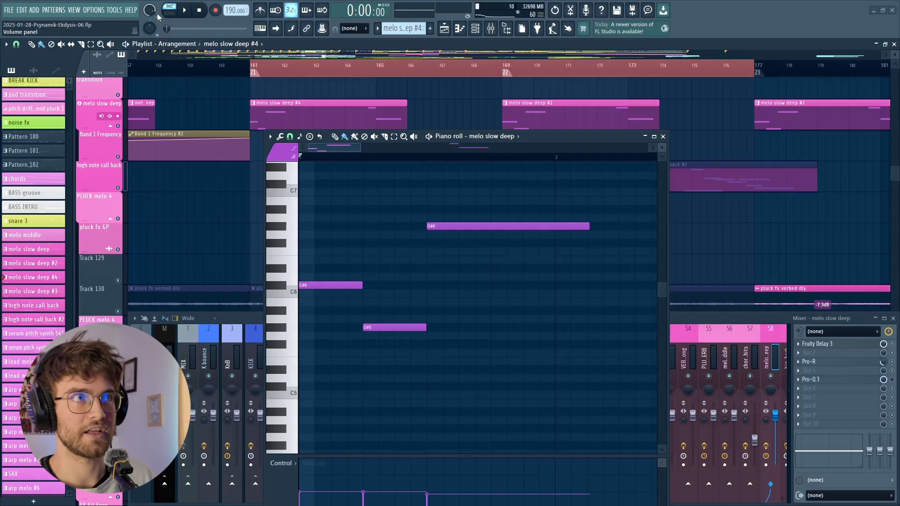
{"action": "left_click", "coordinate": [185, 12]}
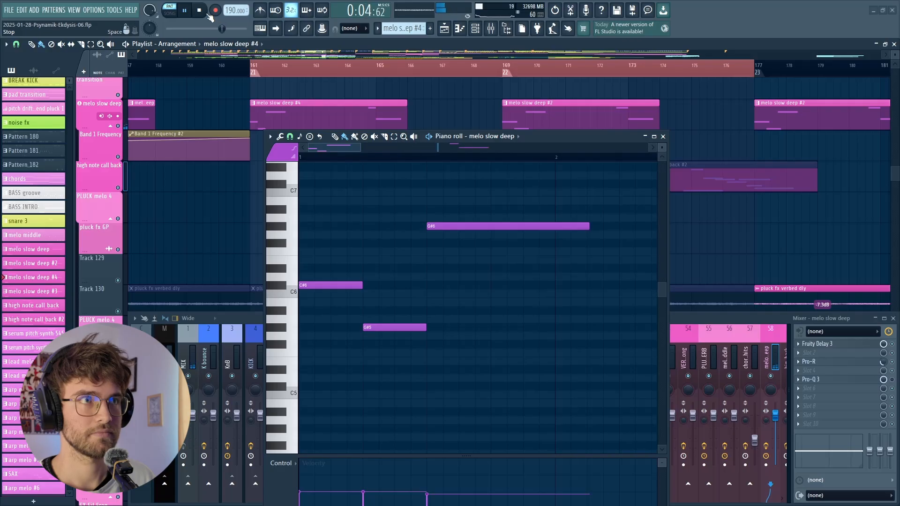
{"action": "left_click", "coordinate": [208, 14]}
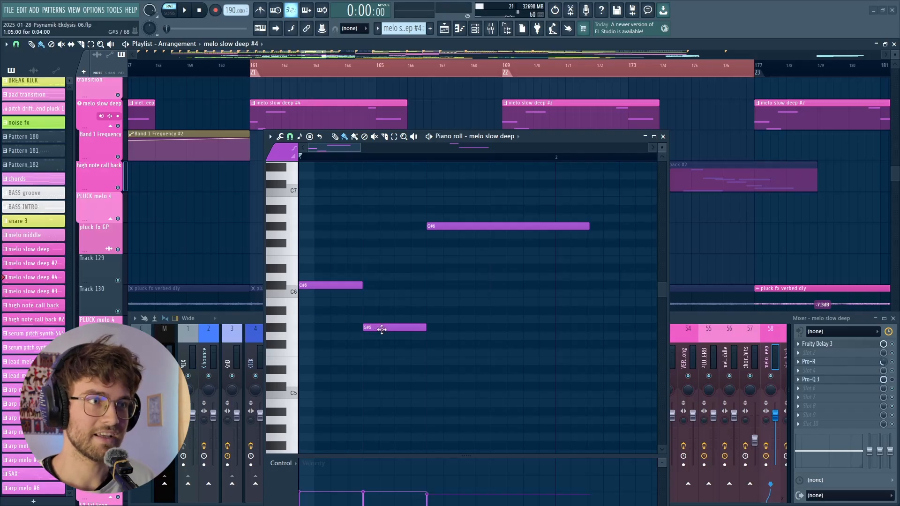
- Move the first G#5 and G#6 notes about two steps later, extend C#6 to meet G#5, and lengthen G#5 slightly
{"action": "left_click_drag", "start_coordinate": [382, 329], "coordinate": [412, 330]}
{"action": "left_click_drag", "start_coordinate": [362, 285], "coordinate": [396, 291]}
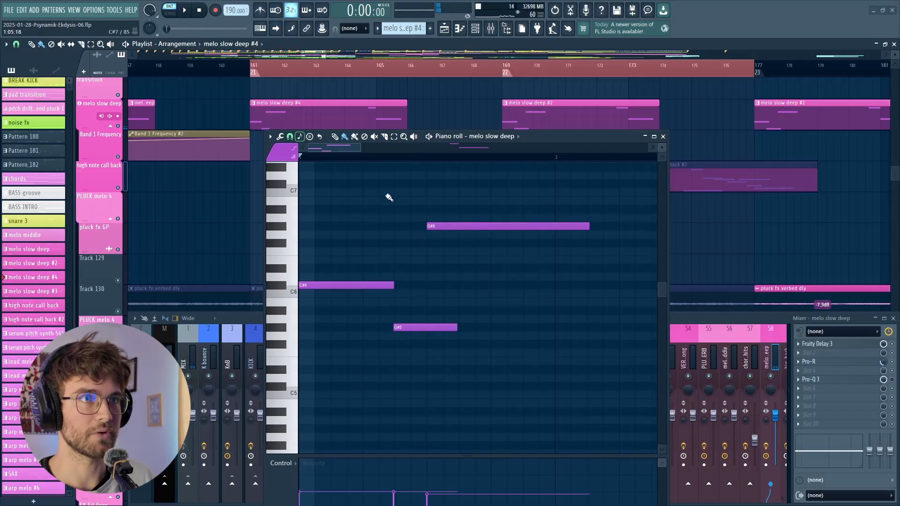
{"action": "left_click_drag", "start_coordinate": [450, 226], "coordinate": [482, 227]}
{"action": "left_click_drag", "start_coordinate": [458, 331], "coordinate": [470, 336]}
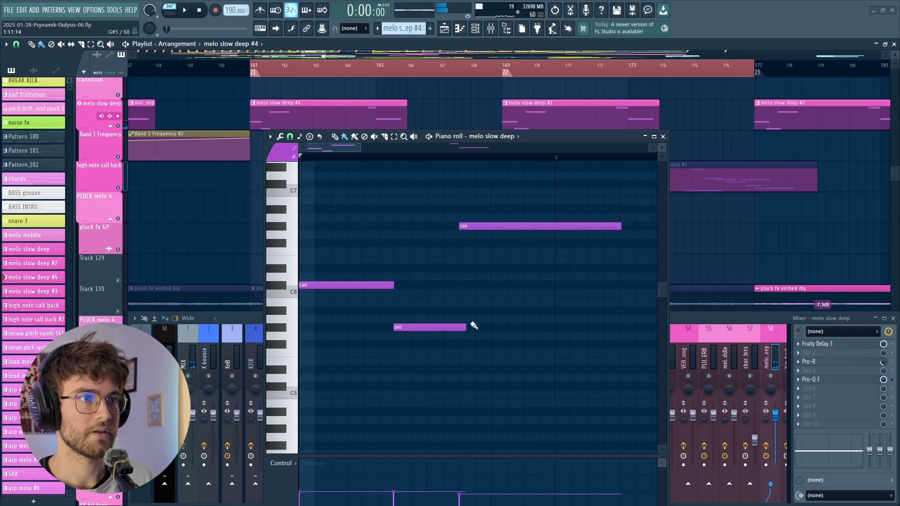
- Audition the pattern, move the first G#6 note about two more steps later, and play the revised groove
{"action": "left_click", "coordinate": [188, 11]}
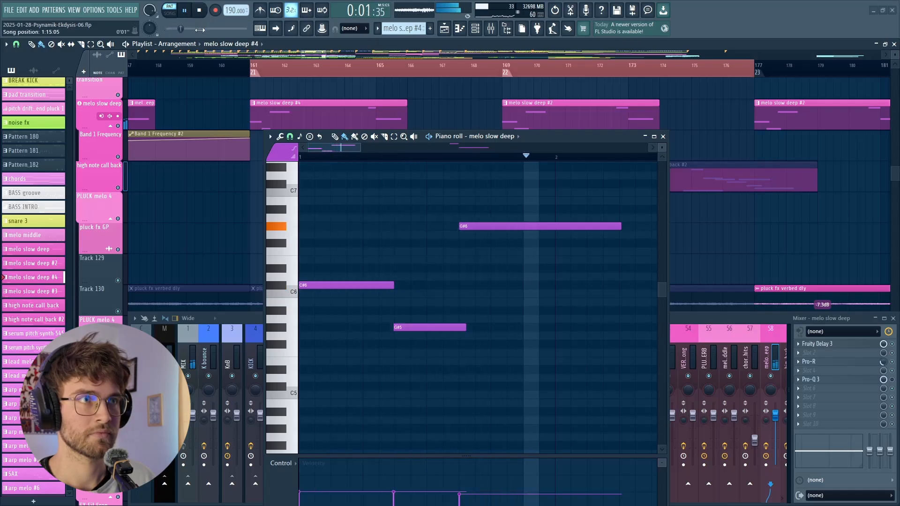
{"action": "key", "text": "space"}
{"action": "left_click_drag", "start_coordinate": [490, 226], "coordinate": [521, 228]}
{"action": "left_click", "coordinate": [187, 11]}
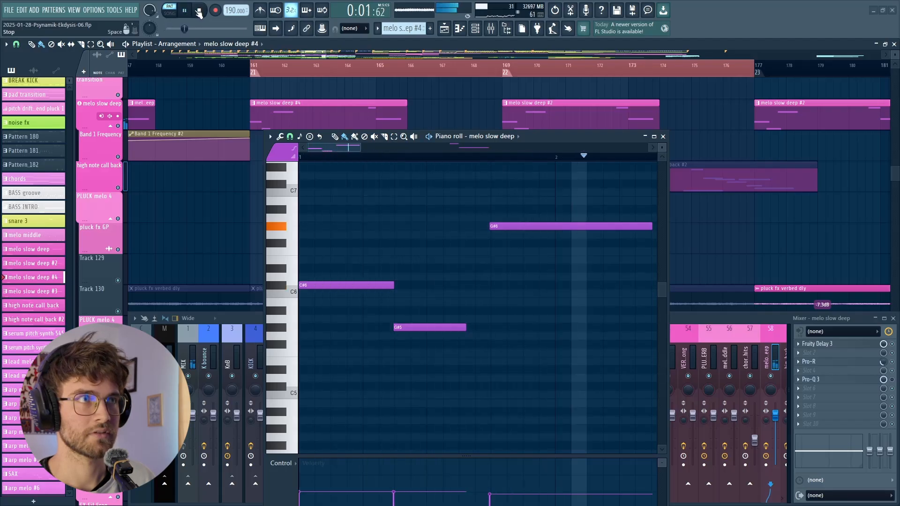
{"action": "left_click", "coordinate": [207, 12]}
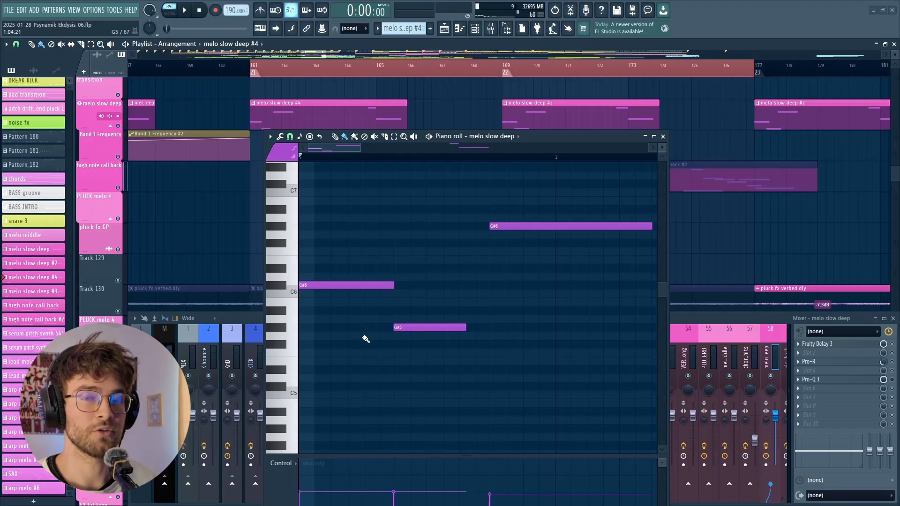
- Play the arrangement loop with the melo slow deep #2 clips, close the piano roll, and stop playback
{"action": "key", "text": "space"}
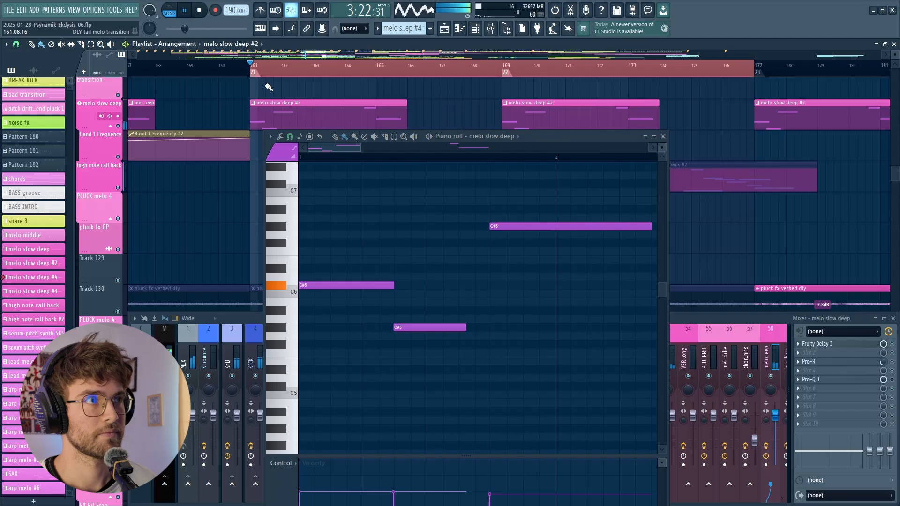
{"action": "scroll", "coordinate": [274, 90], "scroll_direction": "down", "scroll_amount": 3}
{"action": "scroll", "coordinate": [323, 102], "scroll_direction": "down", "scroll_amount": 1}
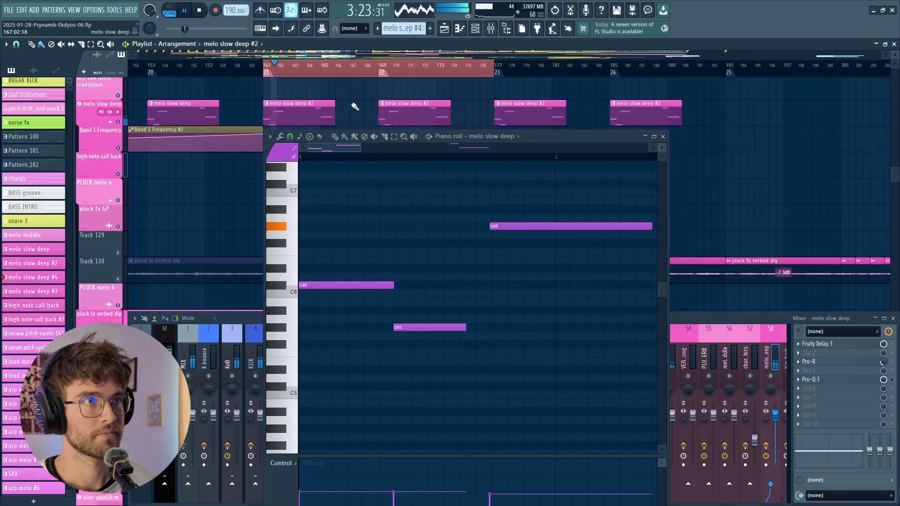
{"action": "left_click", "coordinate": [663, 136]}
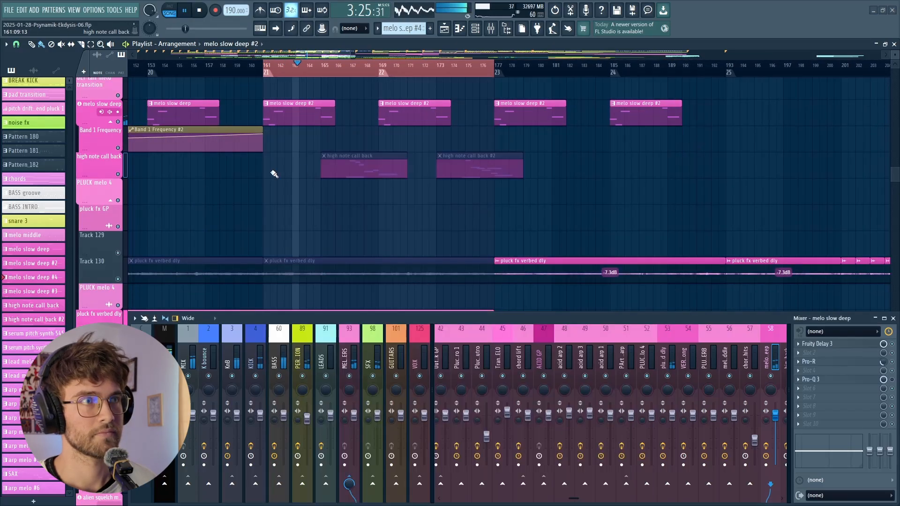
{"action": "scroll", "coordinate": [274, 172], "scroll_direction": "down", "scroll_amount": 2}
{"action": "scroll", "coordinate": [272, 165], "scroll_direction": "up", "scroll_amount": 2}
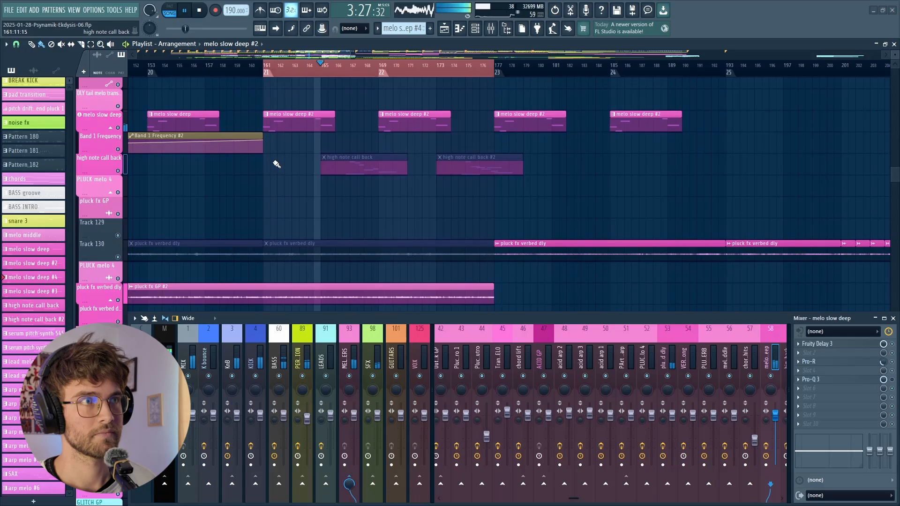
{"action": "scroll", "coordinate": [275, 166], "scroll_direction": "up", "scroll_amount": 3, "text": "ctrl"}
{"action": "scroll", "coordinate": [375, 175], "scroll_direction": "up", "scroll_amount": 2}
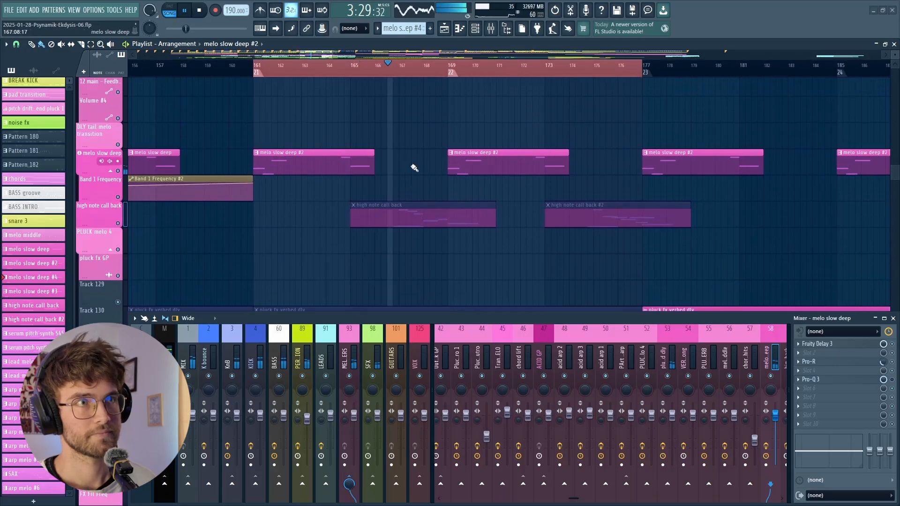
{"action": "scroll", "coordinate": [399, 165], "scroll_direction": "down", "scroll_amount": 2, "text": "ctrl"}
{"action": "scroll", "coordinate": [379, 164], "scroll_direction": "up", "scroll_amount": 2, "text": "ctrl"}
{"action": "left_click", "coordinate": [199, 10]}
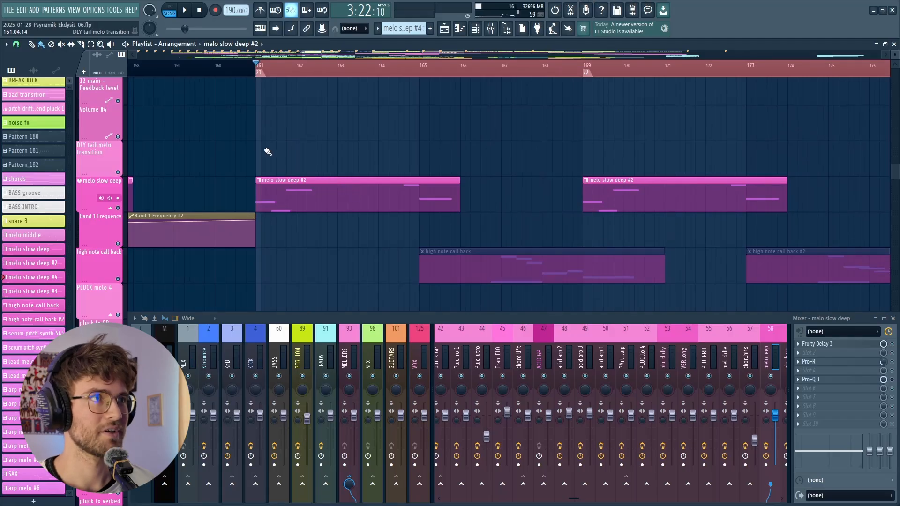
- Audition the pluck fx GP #2 clip with its pluck fx verbed dly mixer track soloed, and stop playback
{"action": "left_click", "coordinate": [318, 67]}
{"action": "left_click_drag", "start_coordinate": [319, 69], "coordinate": [392, 86]}
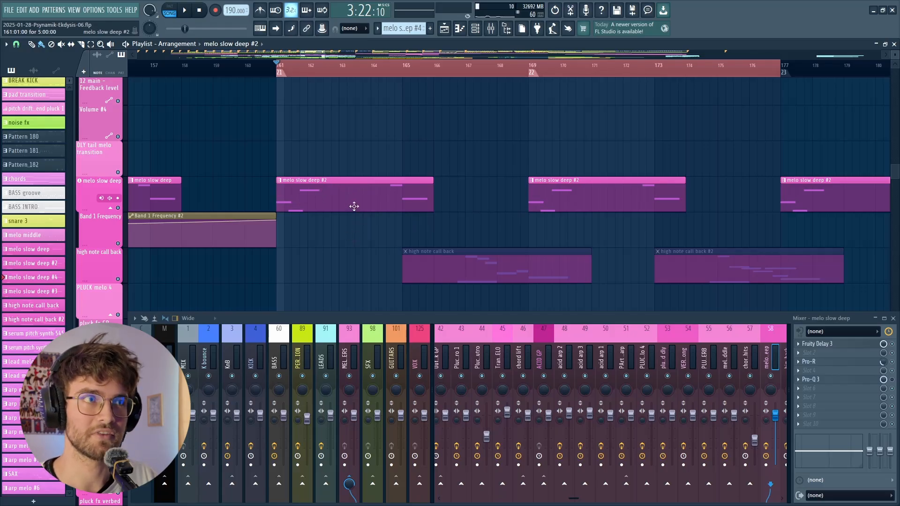
{"action": "scroll", "coordinate": [354, 206], "scroll_direction": "down", "scroll_amount": 2}
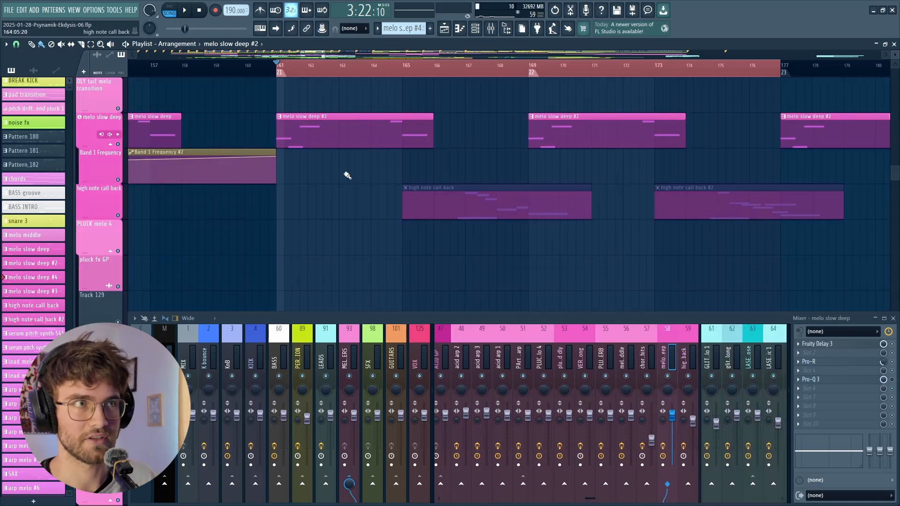
{"action": "scroll", "coordinate": [346, 178], "scroll_direction": "down", "scroll_amount": 10}
{"action": "scroll", "coordinate": [332, 147], "scroll_direction": "up", "scroll_amount": 4}
{"action": "left_click", "coordinate": [338, 202]}
{"action": "key", "text": "space"}
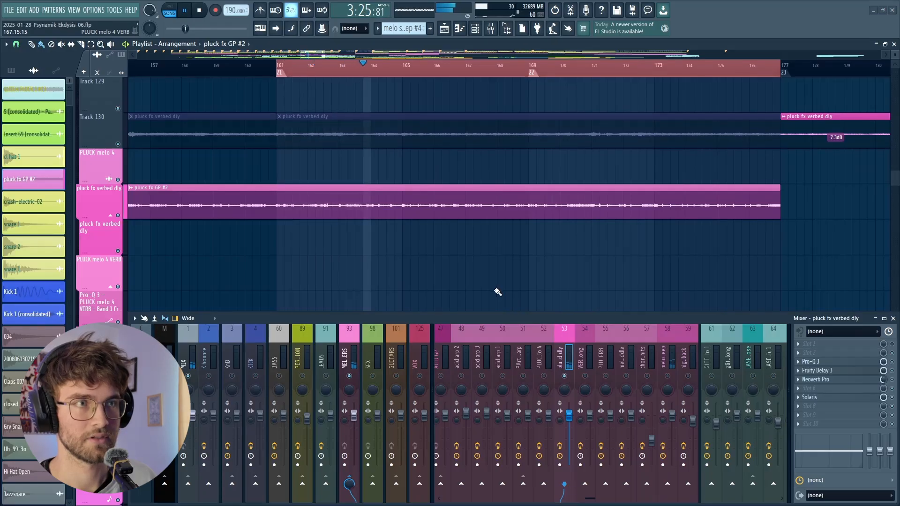
{"action": "key", "text": "space"}
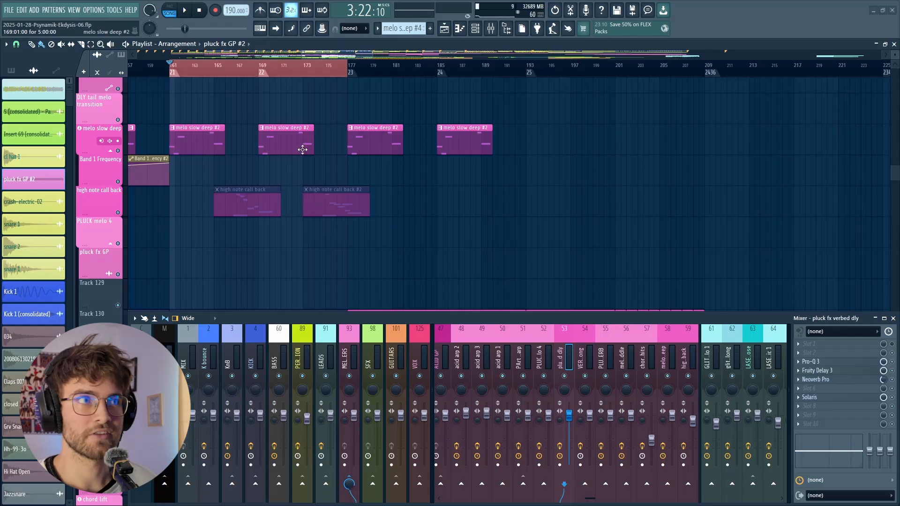
- Start playback of the break section at bar 273 and locate the SAX clip in the playlist
{"action": "left_click_drag", "start_coordinate": [895, 173], "coordinate": [895, 76]}
{"action": "scroll", "coordinate": [386, 171], "scroll_direction": "down", "scroll_amount": 5}
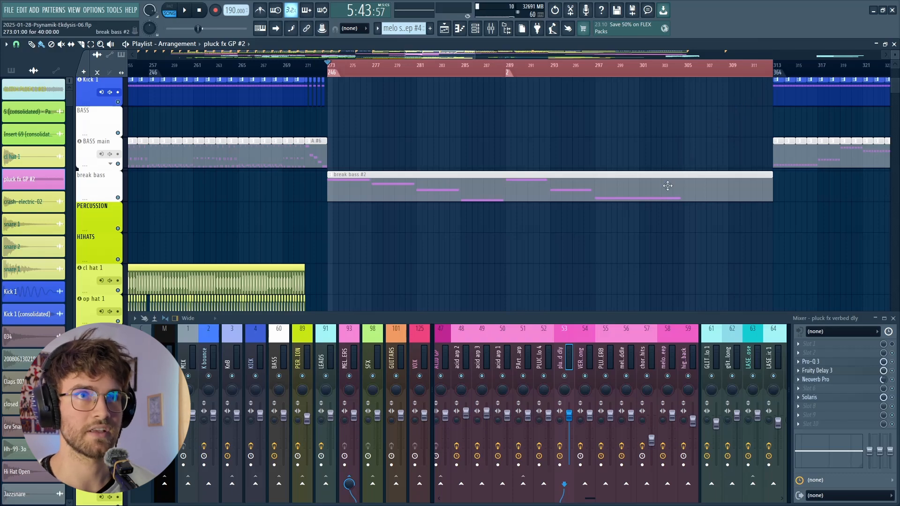
{"action": "scroll", "coordinate": [543, 157], "scroll_direction": "down", "scroll_amount": 3}
{"action": "scroll", "coordinate": [594, 203], "scroll_direction": "down", "scroll_amount": 10}
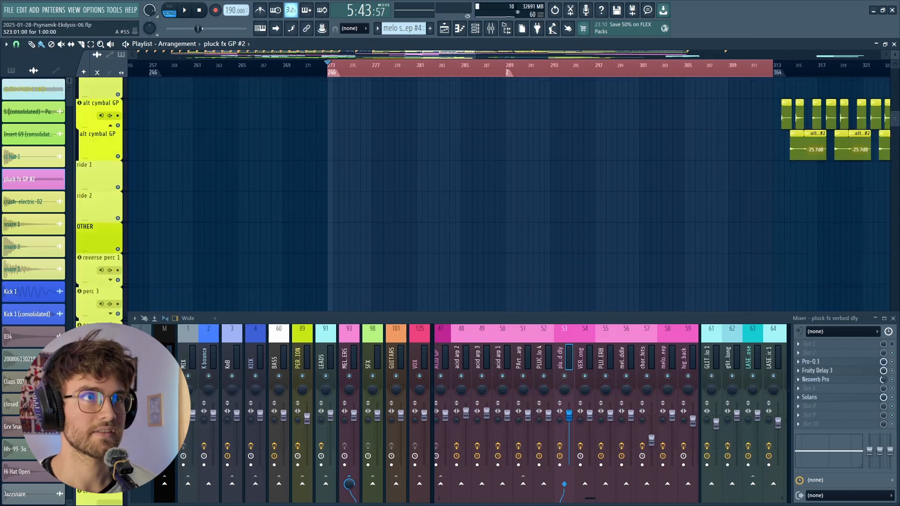
{"action": "scroll", "coordinate": [842, 114], "scroll_direction": "up", "scroll_amount": 13}
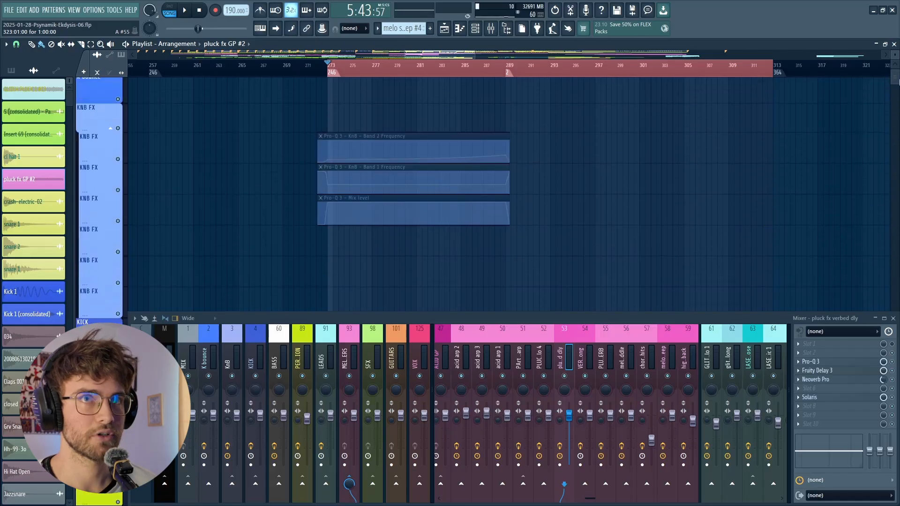
{"action": "key", "text": "space"}
{"action": "scroll", "coordinate": [750, 147], "scroll_direction": "down", "scroll_amount": 15}
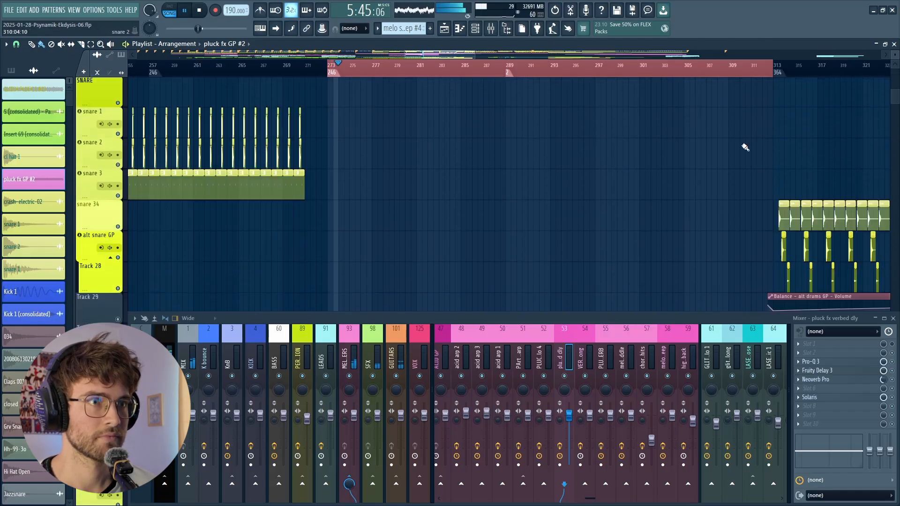
{"action": "scroll", "coordinate": [515, 182], "scroll_direction": "down", "scroll_amount": 6}
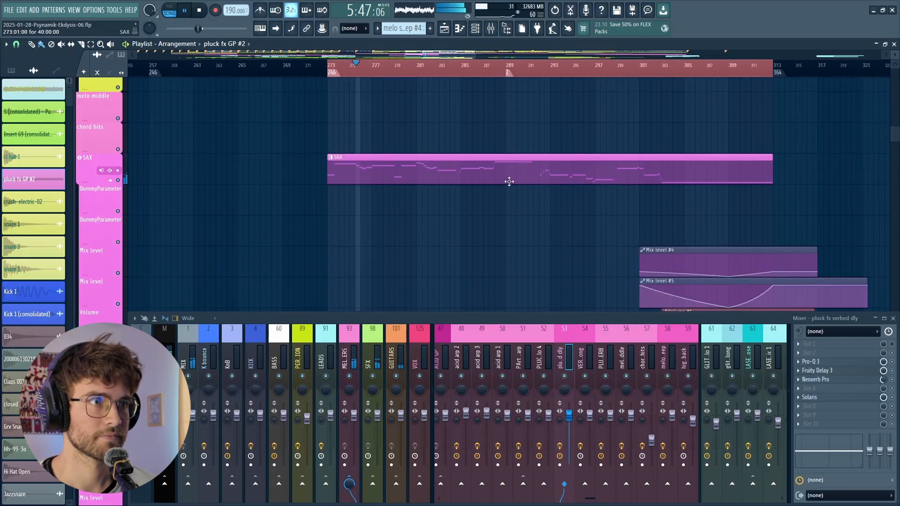
- Examine the SAX pattern's notes in the piano roll while the break plays, stop playback, and close the piano roll
{"action": "double_click", "coordinate": [488, 137]}
{"action": "scroll", "coordinate": [545, 285], "scroll_direction": "down", "scroll_amount": 8}
{"action": "key", "text": "b"}
{"action": "scroll", "coordinate": [512, 287], "scroll_direction": "down", "scroll_amount": 2}
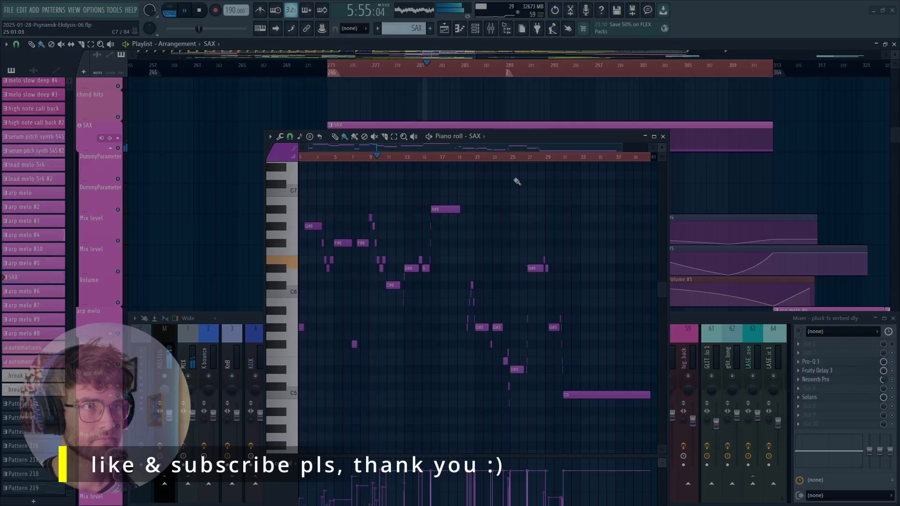
{"action": "left_click_drag", "start_coordinate": [533, 138], "coordinate": [546, 183]}
{"action": "scroll", "coordinate": [548, 148], "scroll_direction": "up", "scroll_amount": 3}
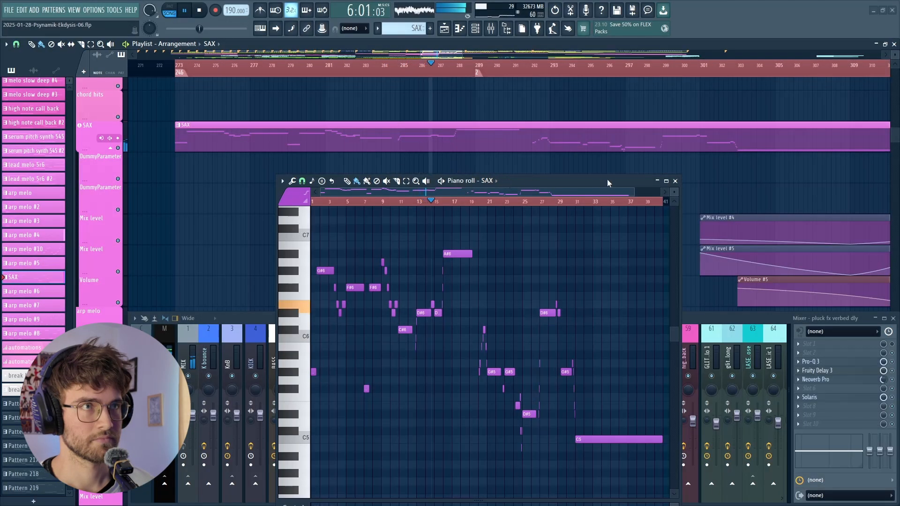
{"action": "scroll", "coordinate": [536, 100], "scroll_direction": "down", "scroll_amount": 3}
{"action": "scroll", "coordinate": [599, 101], "scroll_direction": "up", "scroll_amount": 1}
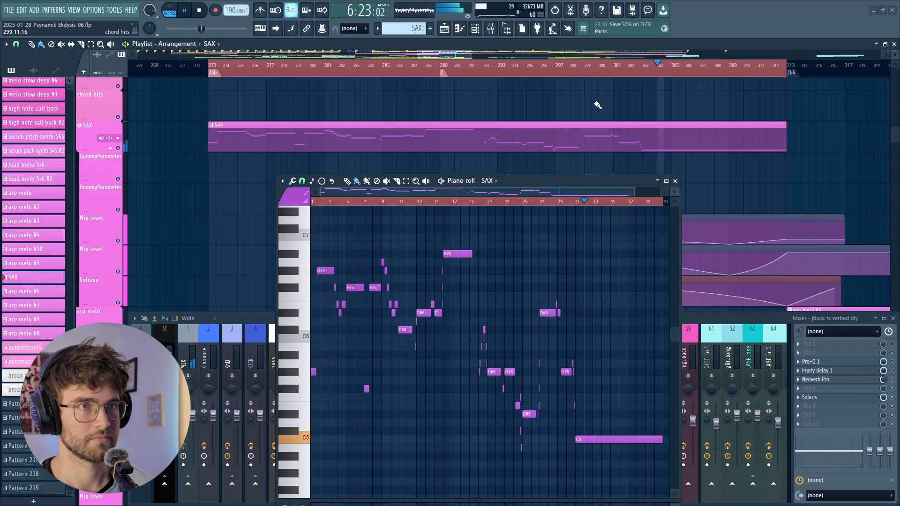
{"action": "mouse_move", "coordinate": [591, 178]}
{"action": "left_mouse_down"}
{"action": "mouse_move", "coordinate": [585, 157]}
{"action": "mouse_move", "coordinate": [590, 200]}
{"action": "mouse_move", "coordinate": [591, 174]}
{"action": "left_mouse_up"}
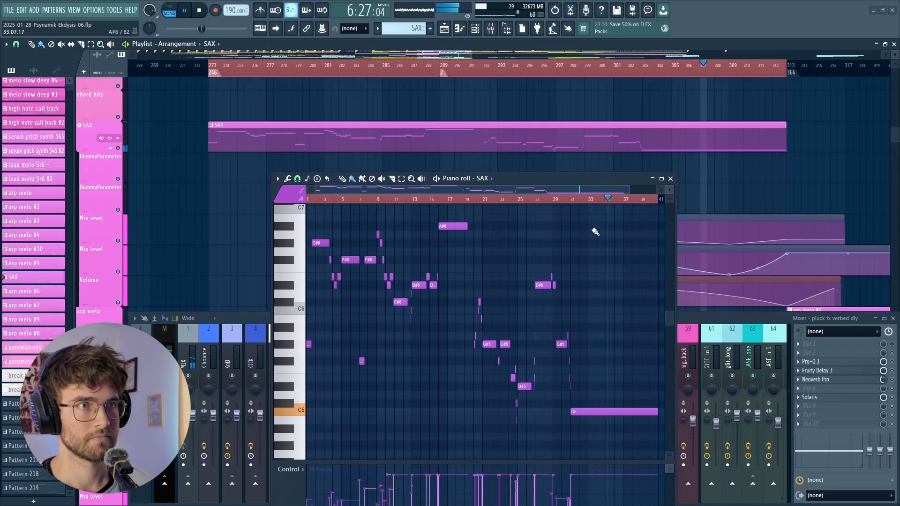
{"action": "scroll", "coordinate": [600, 124], "scroll_direction": "down", "scroll_amount": 2}
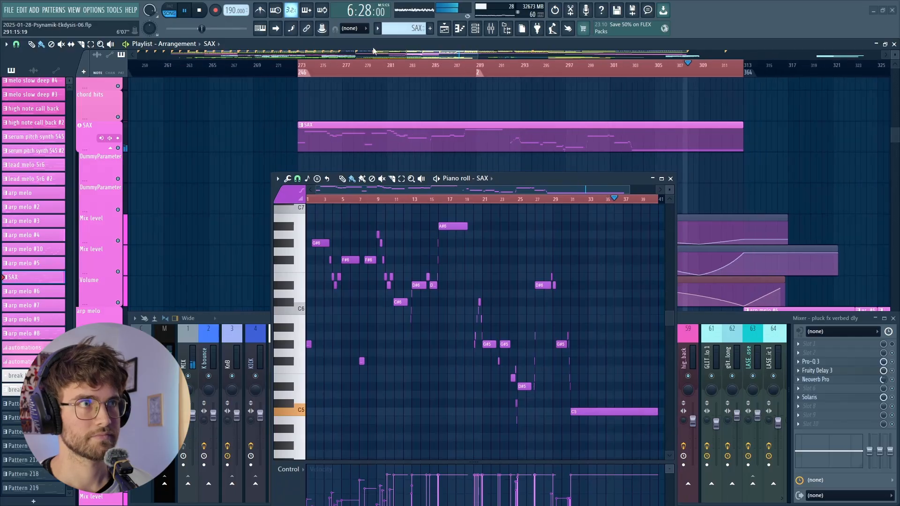
{"action": "left_click", "coordinate": [200, 9]}
{"action": "key", "text": "F7"}
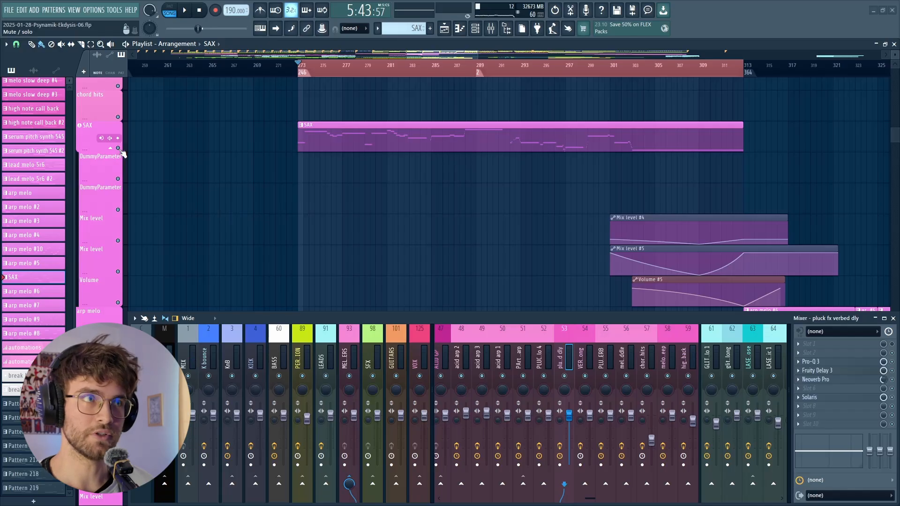
- Locate the arp melo #4 clip in the break, solo the arp melo mixer track, and start playback
{"action": "scroll", "coordinate": [511, 156], "scroll_direction": "down", "scroll_amount": 7}
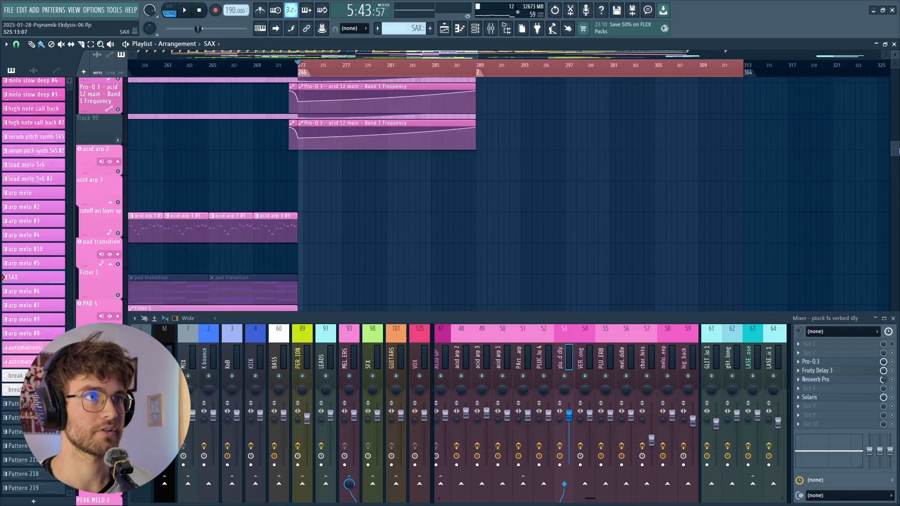
{"action": "scroll", "coordinate": [511, 156], "scroll_direction": "up", "scroll_amount": 2}
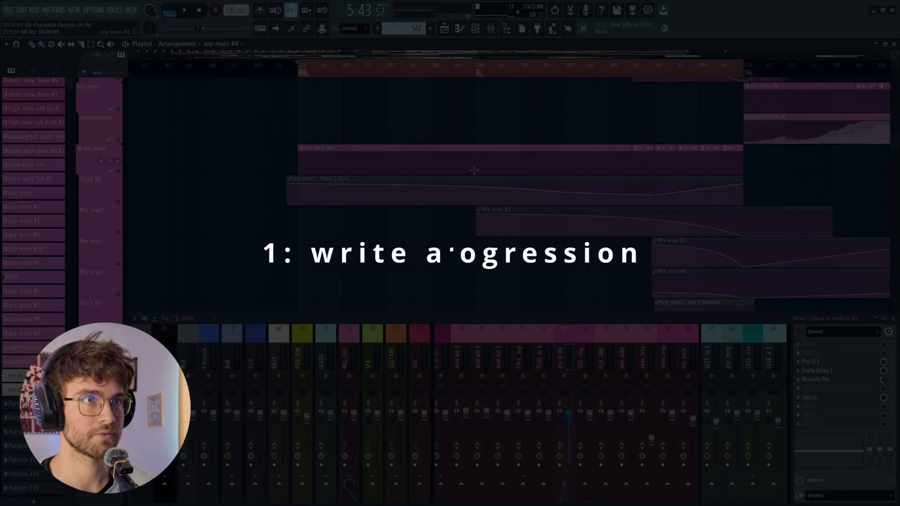
{"action": "scroll", "coordinate": [458, 172], "scroll_direction": "up", "scroll_amount": 1}
{"action": "left_click", "coordinate": [433, 153]}
{"action": "double_click", "coordinate": [433, 152]}
{"action": "key", "text": "F7"}
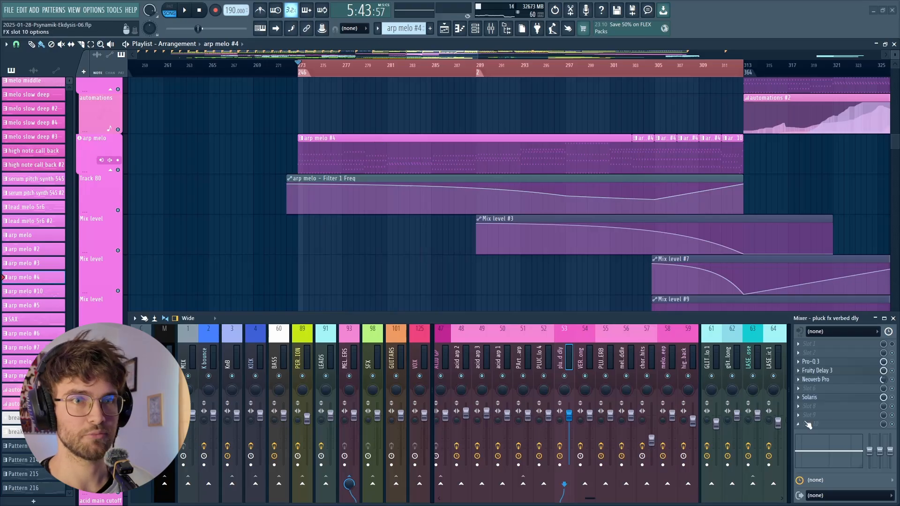
{"action": "left_click", "coordinate": [566, 377]}
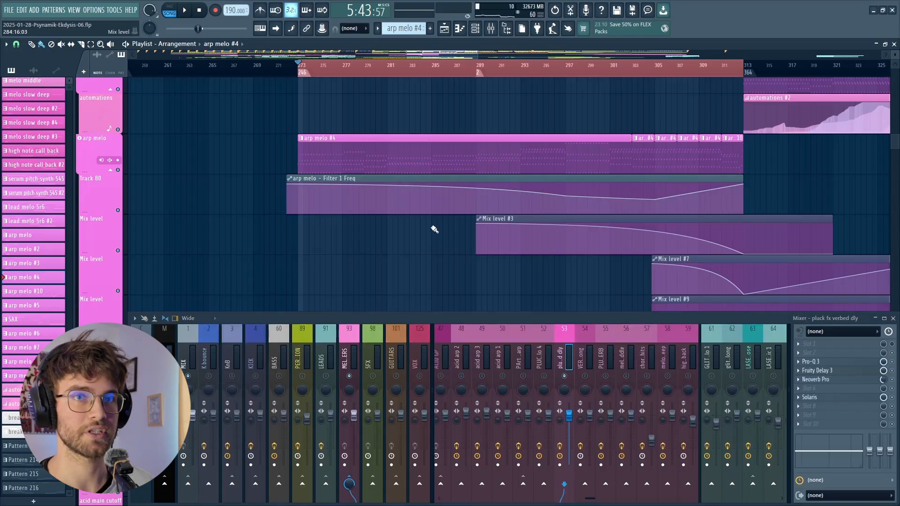
{"action": "key", "text": "space"}
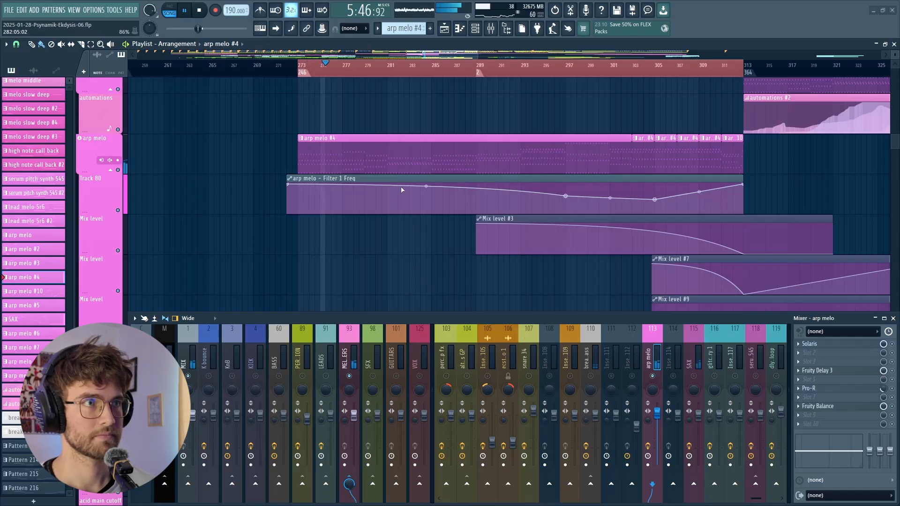
- Examine the arp melo #4 chord progression in the piano roll during playback, stop playback, and close the piano roll
{"action": "double_click", "coordinate": [388, 164]}
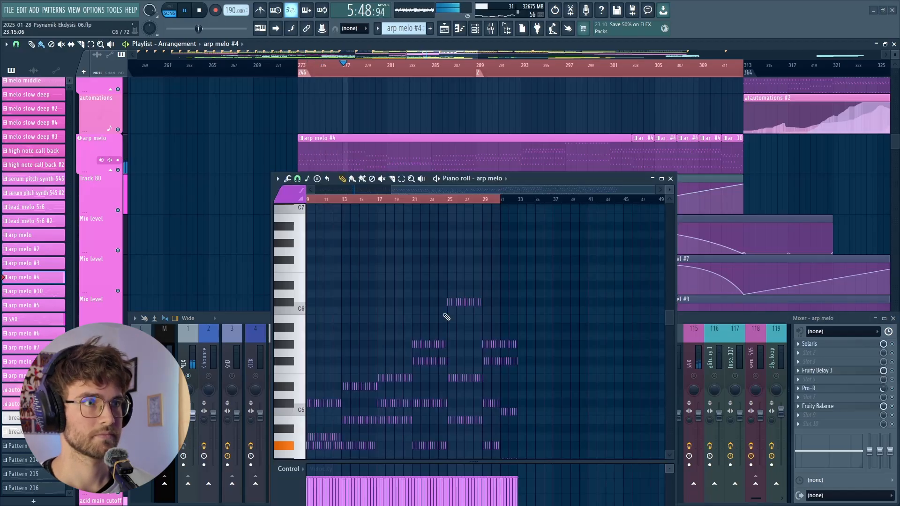
{"action": "scroll", "coordinate": [552, 314], "scroll_direction": "down", "scroll_amount": 2}
{"action": "scroll", "coordinate": [357, 295], "scroll_direction": "down", "scroll_amount": 4}
{"action": "scroll", "coordinate": [316, 317], "scroll_direction": "up", "scroll_amount": 3}
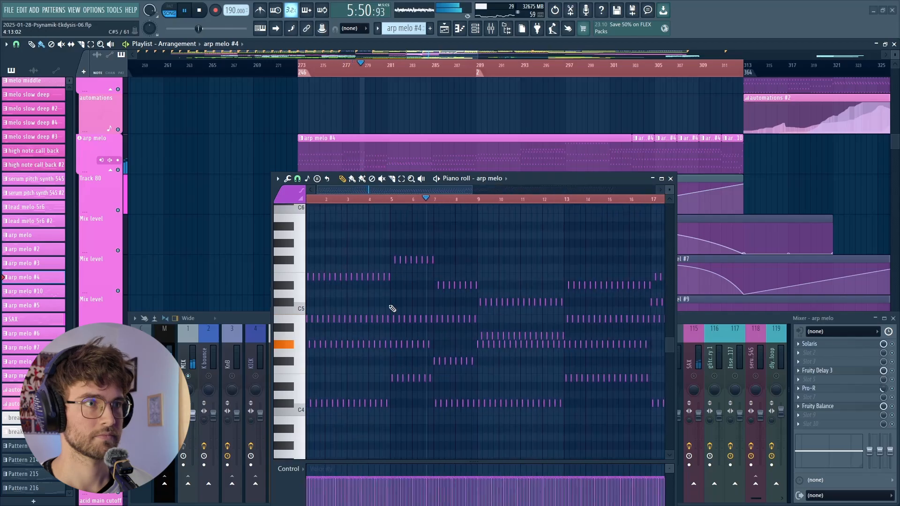
{"action": "scroll", "coordinate": [478, 309], "scroll_direction": "up", "scroll_amount": 1}
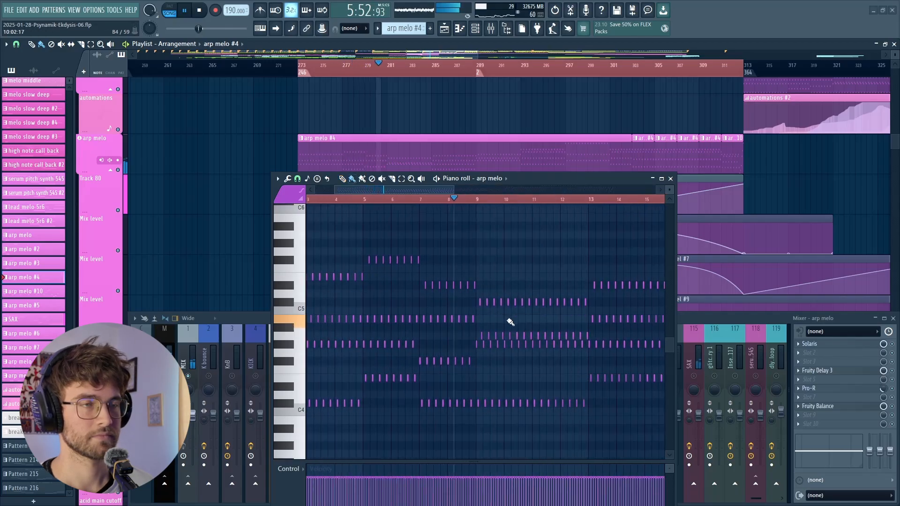
{"action": "scroll", "coordinate": [422, 288], "scroll_direction": "down", "scroll_amount": 3}
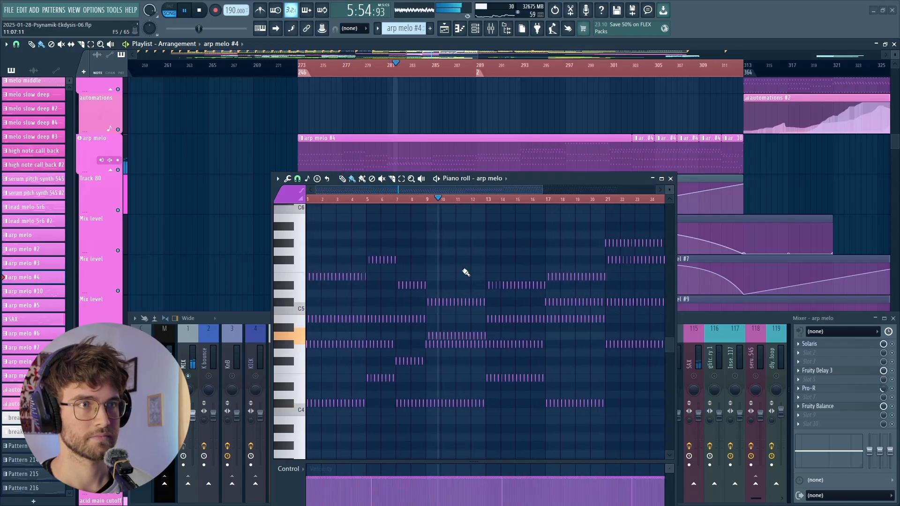
{"action": "scroll", "coordinate": [464, 270], "scroll_direction": "down", "scroll_amount": 2}
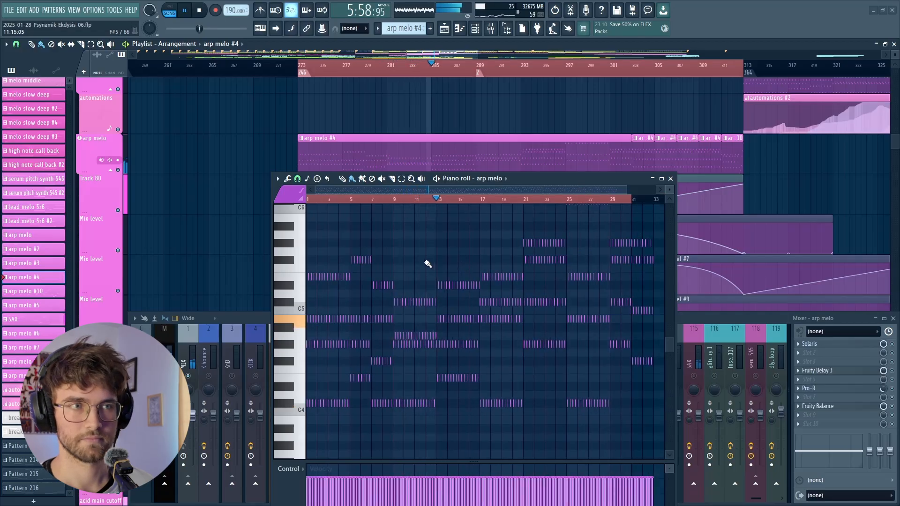
{"action": "scroll", "coordinate": [427, 263], "scroll_direction": "down", "scroll_amount": 1}
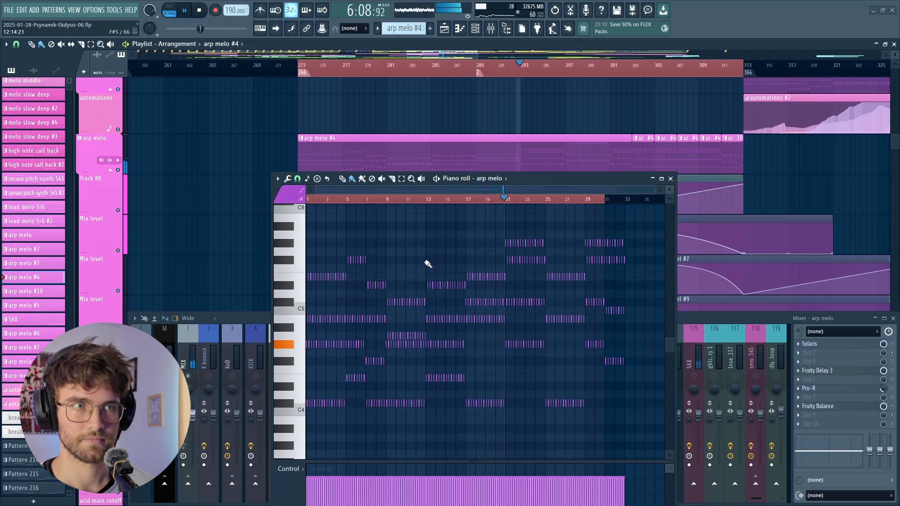
{"action": "scroll", "coordinate": [587, 233], "scroll_direction": "up", "scroll_amount": 3}
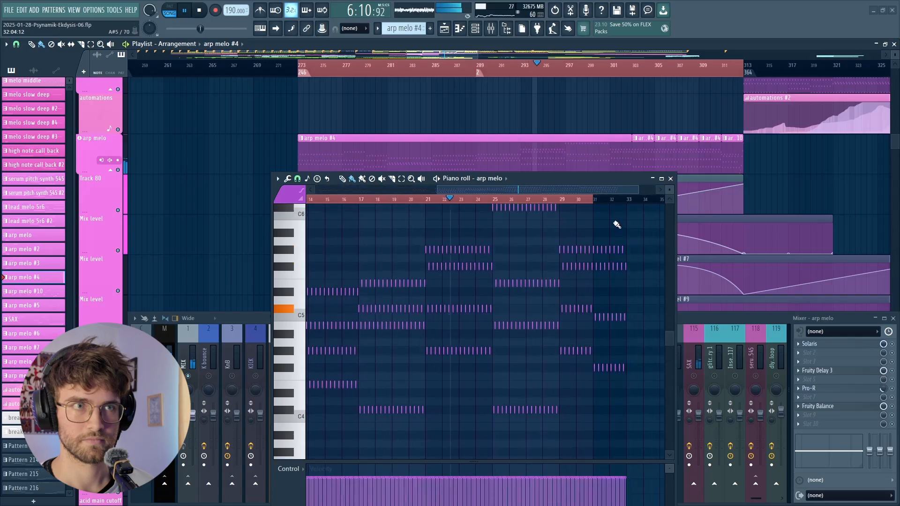
{"action": "scroll", "coordinate": [612, 226], "scroll_direction": "down", "scroll_amount": 3}
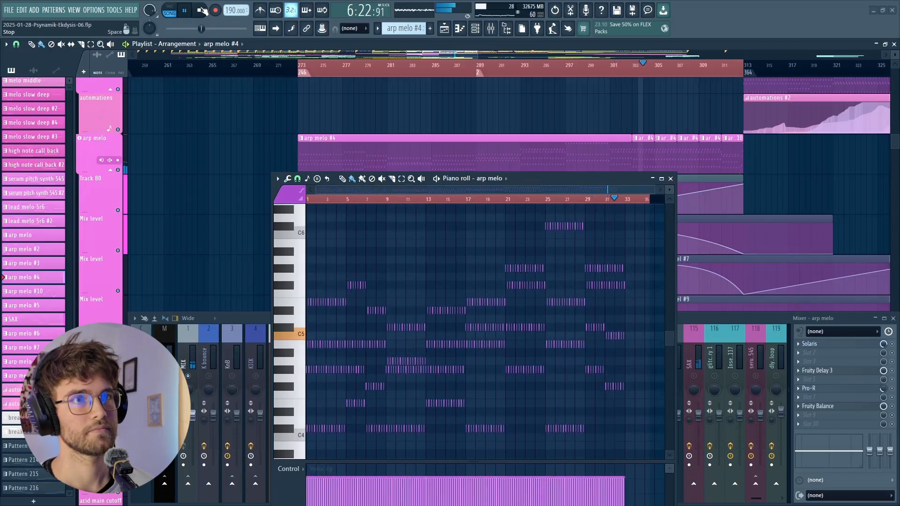
{"action": "left_click", "coordinate": [199, 10]}
{"action": "key", "text": "F7"}
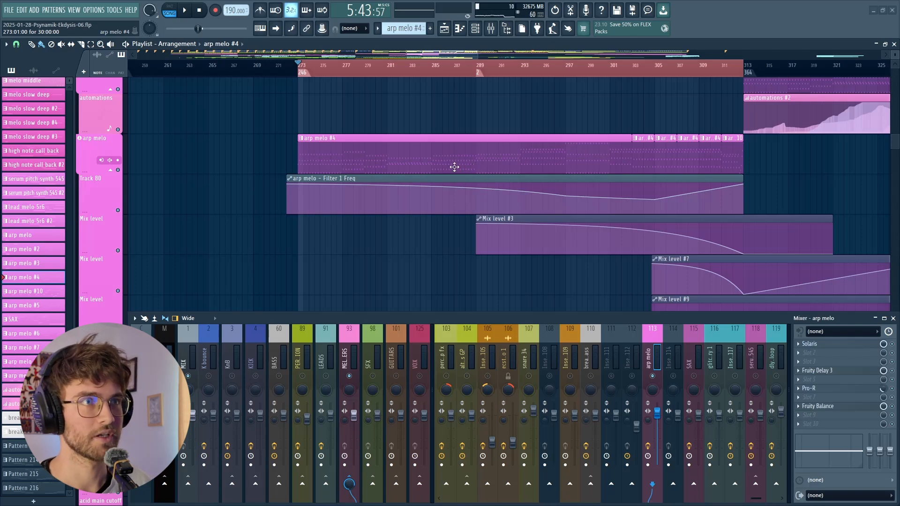
- Open the SAX clip in the piano roll and examine the melody's notes from the first bar onward
{"action": "scroll", "coordinate": [454, 167], "scroll_direction": "up", "scroll_amount": 6}
{"action": "double_click", "coordinate": [362, 178]}
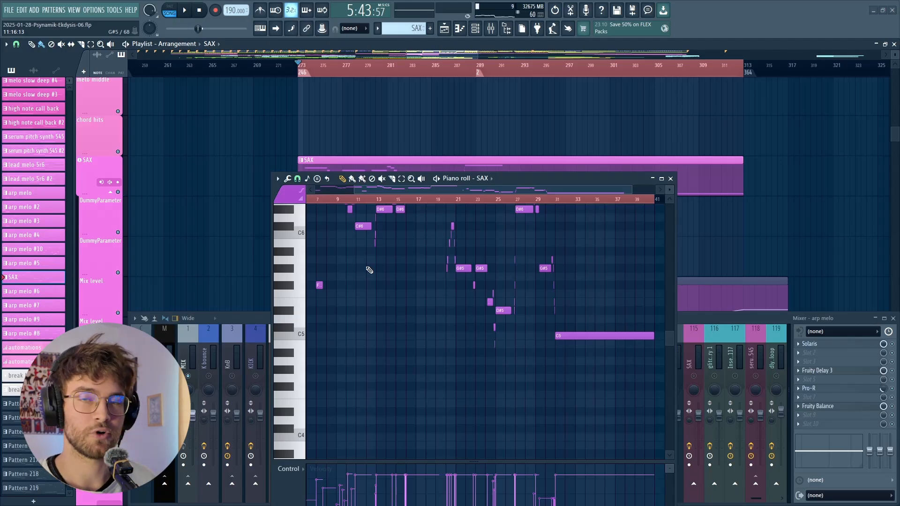
{"action": "left_click_drag", "start_coordinate": [393, 246], "coordinate": [443, 296]}
{"action": "left_click", "coordinate": [353, 179]}
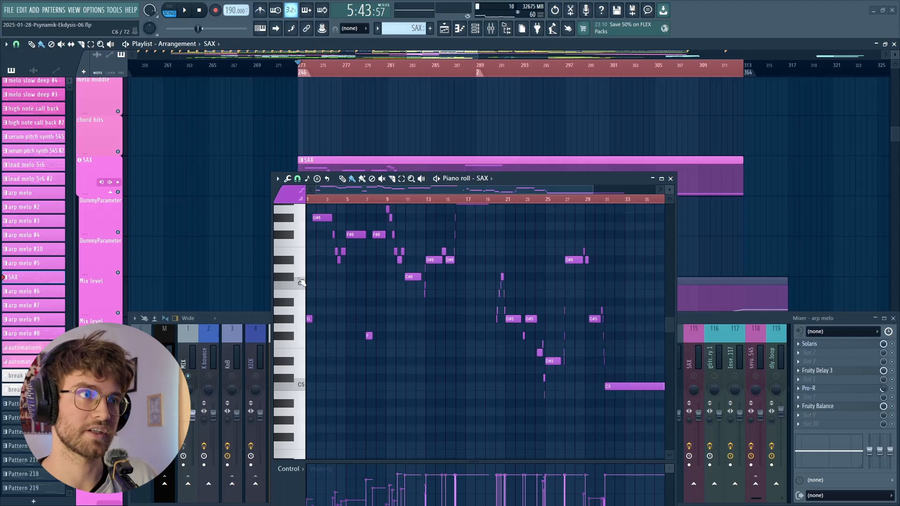
{"action": "scroll", "coordinate": [300, 281], "scroll_direction": "up", "scroll_amount": 3}
{"action": "scroll", "coordinate": [457, 201], "scroll_direction": "down", "scroll_amount": 2}
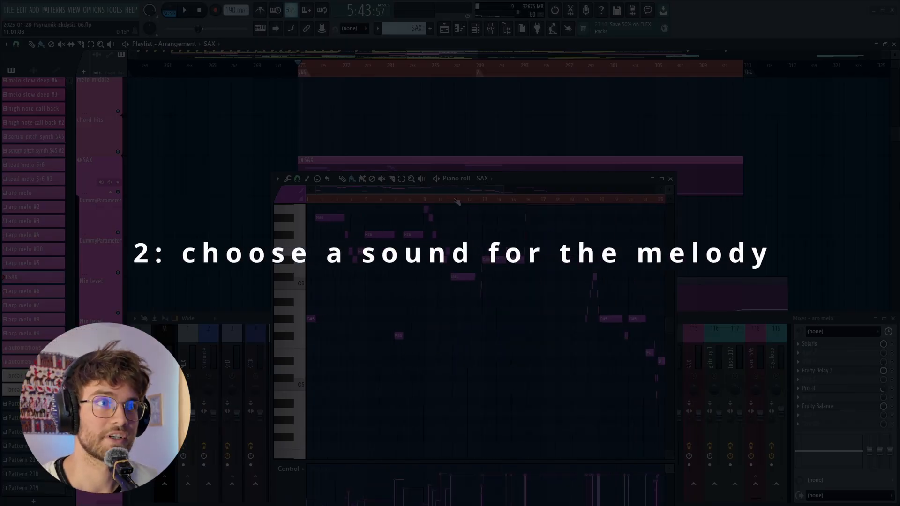
{"action": "scroll", "coordinate": [414, 133], "scroll_direction": "down", "scroll_amount": 1}
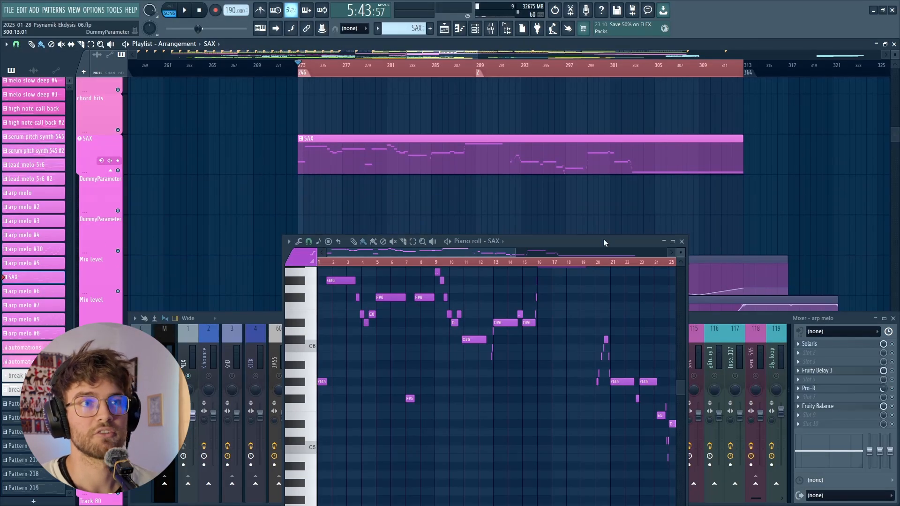
- Open the SAX instrument from the channel rack to view its BR - Trombone preset, then close the rack
{"action": "left_click_drag", "start_coordinate": [604, 242], "coordinate": [602, 224]}
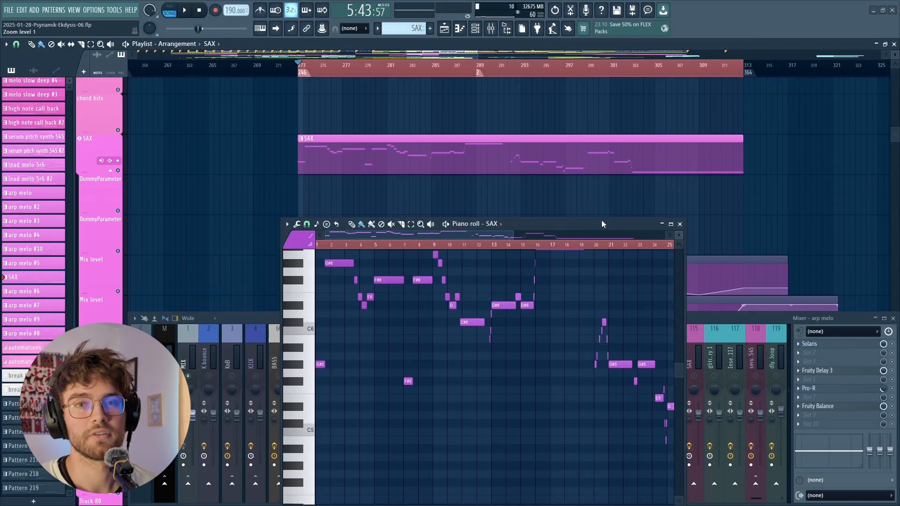
{"action": "left_click", "coordinate": [476, 29]}
{"action": "left_click_drag", "start_coordinate": [621, 282], "coordinate": [632, 451]}
{"action": "left_click", "coordinate": [454, 247]}
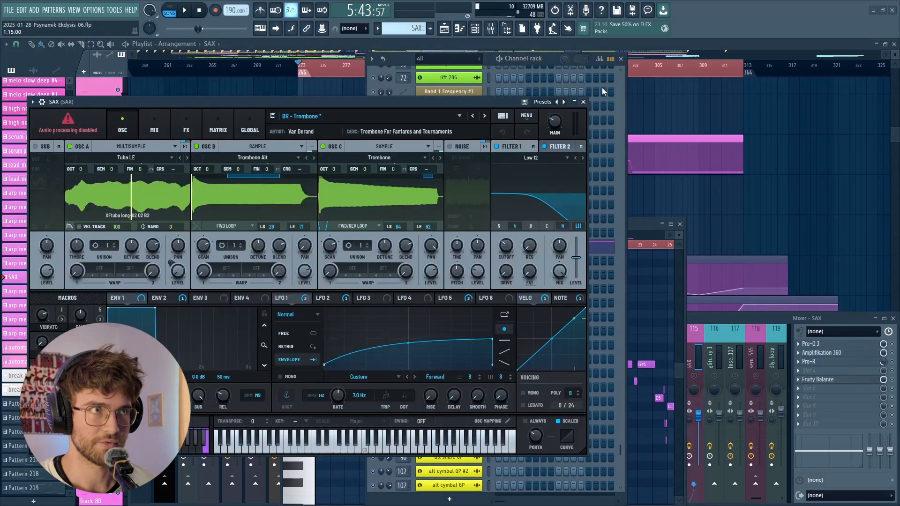
{"action": "left_click", "coordinate": [621, 60]}
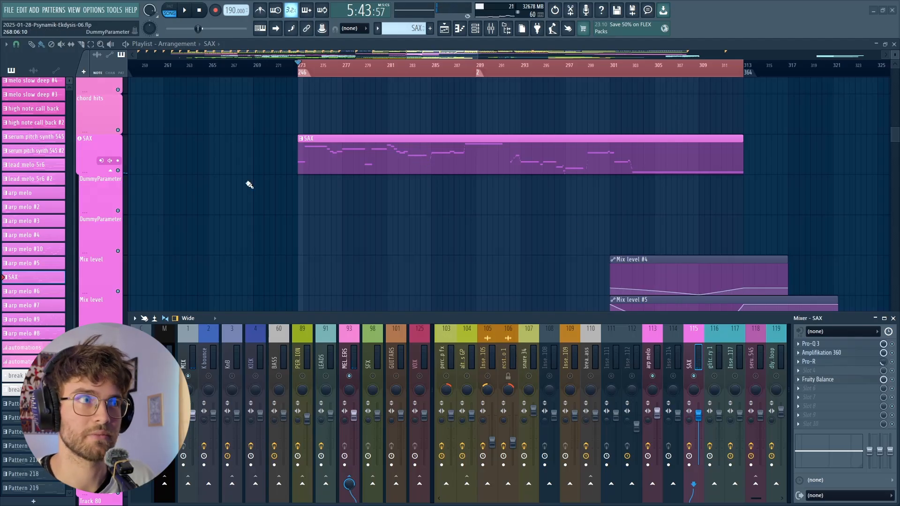
- Mute the SAX playlist track, play the break from bar 273 while improvising on the MIDI keyboard, and stop playback
{"action": "left_click", "coordinate": [123, 174]}
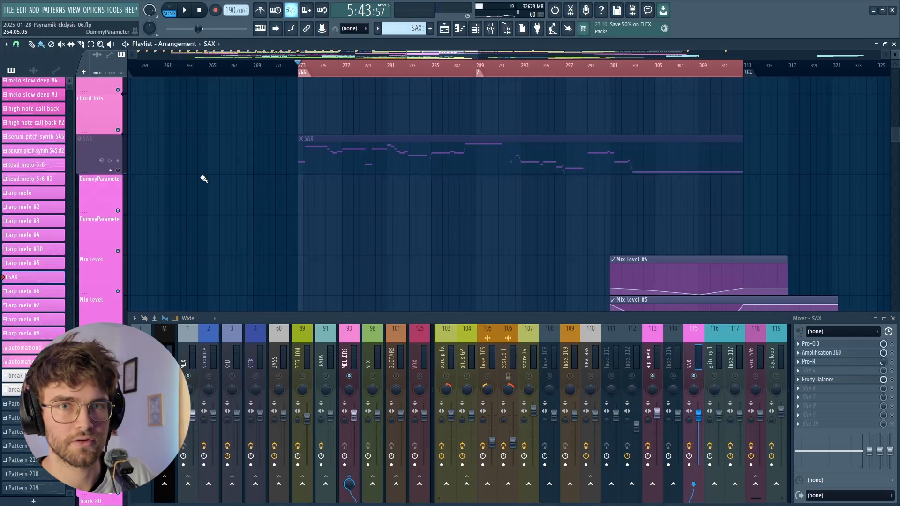
{"action": "left_click", "coordinate": [199, 10]}
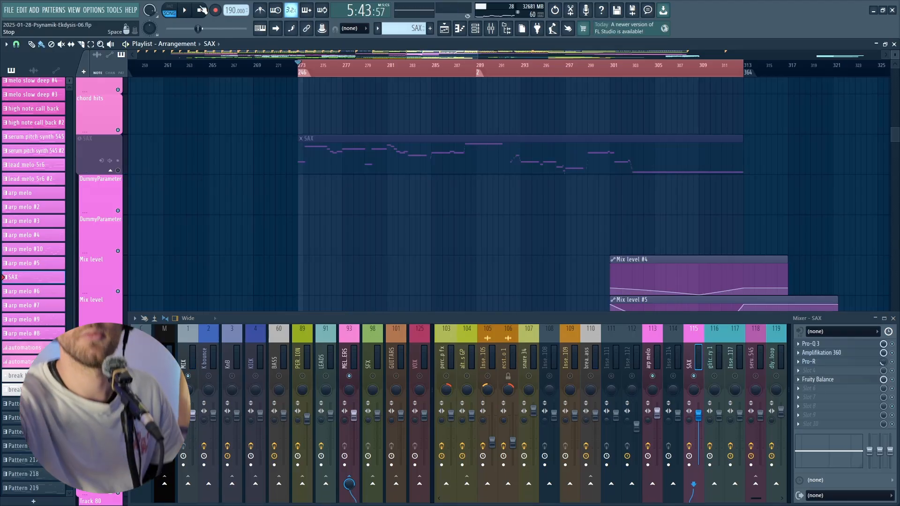
{"action": "key", "text": "space"}
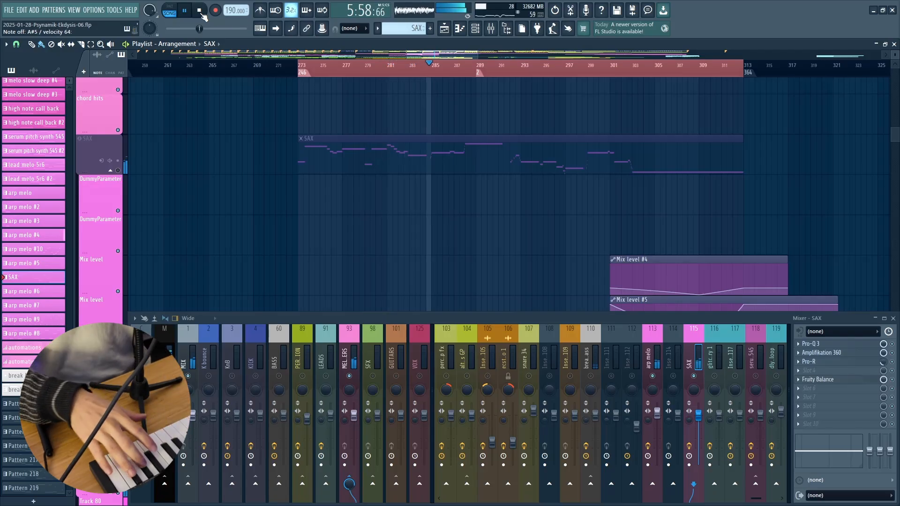
{"action": "left_click", "coordinate": [199, 10]}
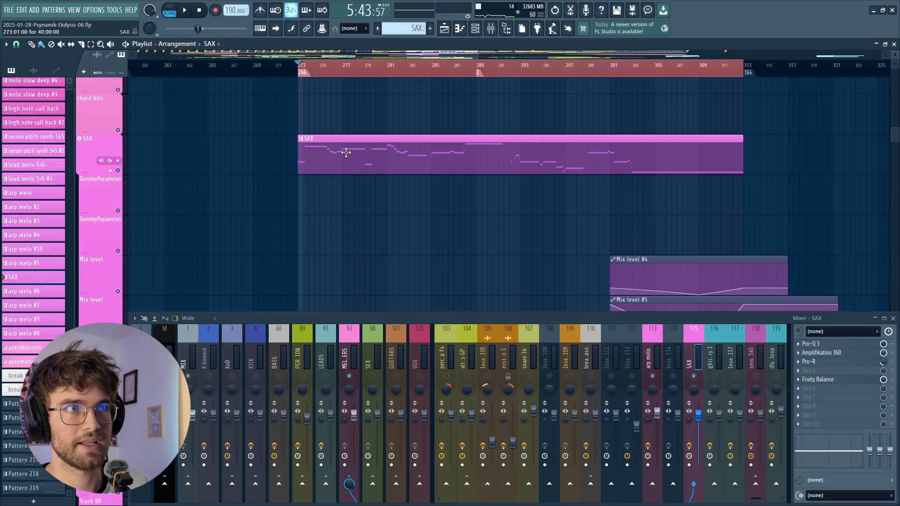
- Reopen the SAX clip in the piano roll and examine the start timing and overlaps of the notes in bars 1 to 7
{"action": "double_click", "coordinate": [342, 153]}
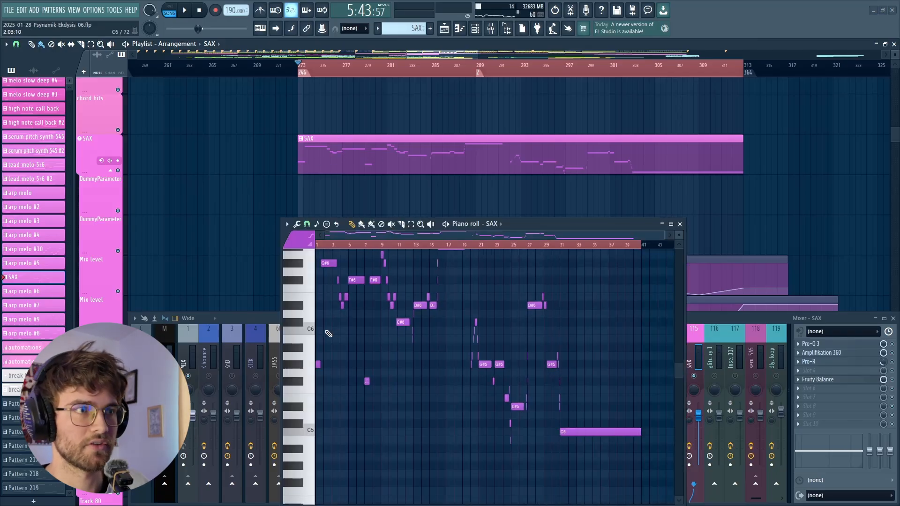
{"action": "scroll", "coordinate": [319, 333], "scroll_direction": "up", "scroll_amount": 7}
{"action": "left_click_drag", "start_coordinate": [364, 235], "coordinate": [323, 239]}
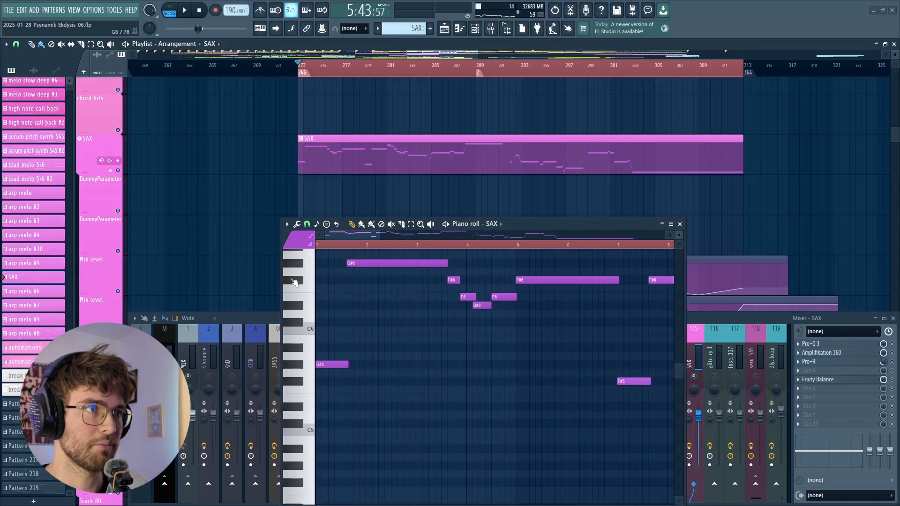
{"action": "scroll", "coordinate": [328, 300], "scroll_direction": "up", "scroll_amount": 5}
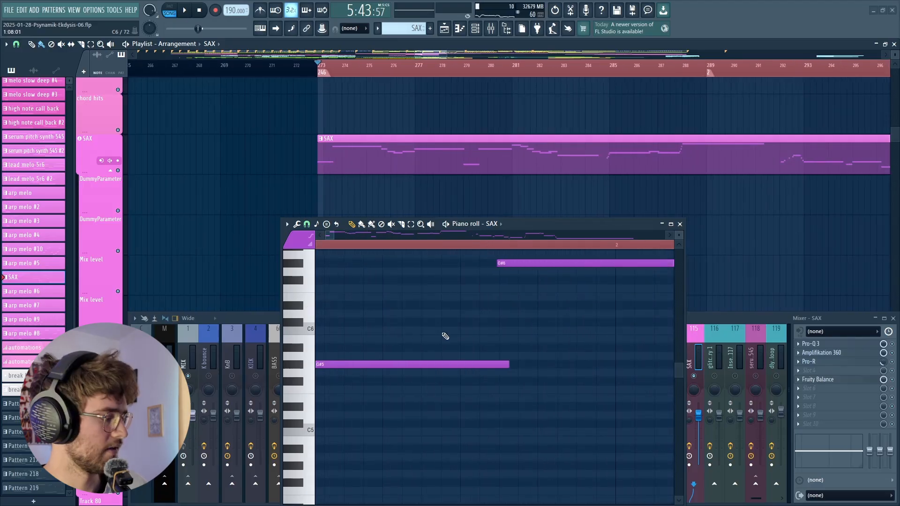
{"action": "scroll", "coordinate": [502, 317], "scroll_direction": "up", "scroll_amount": 1}
{"action": "scroll", "coordinate": [510, 314], "scroll_direction": "up", "scroll_amount": 3}
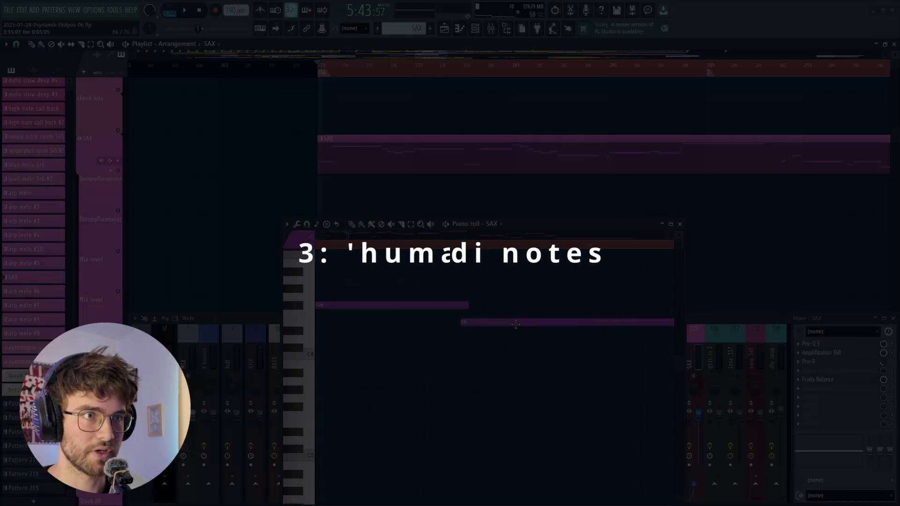
{"action": "scroll", "coordinate": [519, 344], "scroll_direction": "up", "scroll_amount": 4}
{"action": "scroll", "coordinate": [471, 345], "scroll_direction": "down", "scroll_amount": 5}
{"action": "scroll", "coordinate": [586, 333], "scroll_direction": "up", "scroll_amount": 5}
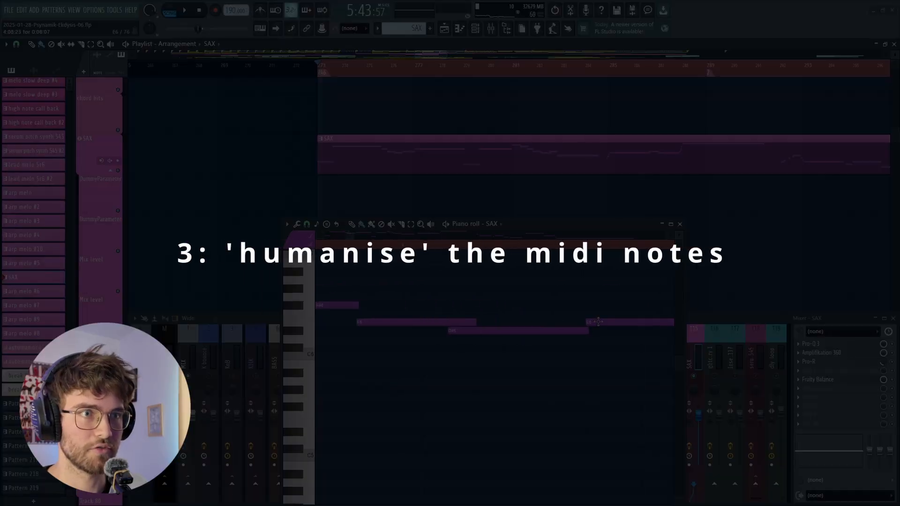
{"action": "scroll", "coordinate": [422, 352], "scroll_direction": "down", "scroll_amount": 5}
{"action": "scroll", "coordinate": [501, 332], "scroll_direction": "up", "scroll_amount": 4}
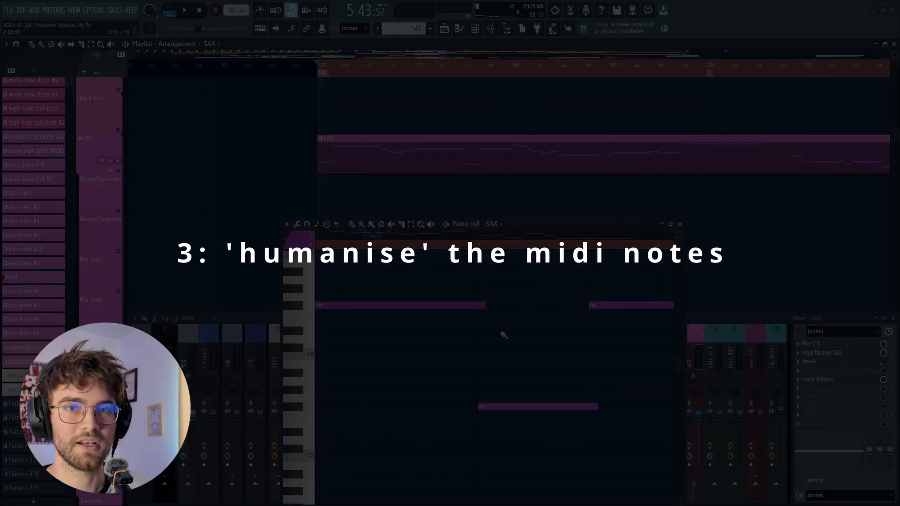
- Examine how the SAX notes between bars 7 and 11 line up with the grid and with each other
{"action": "scroll", "coordinate": [479, 368], "scroll_direction": "down", "scroll_amount": 4}
{"action": "scroll", "coordinate": [596, 304], "scroll_direction": "up", "scroll_amount": 5}
{"action": "scroll", "coordinate": [409, 301], "scroll_direction": "down", "scroll_amount": 4}
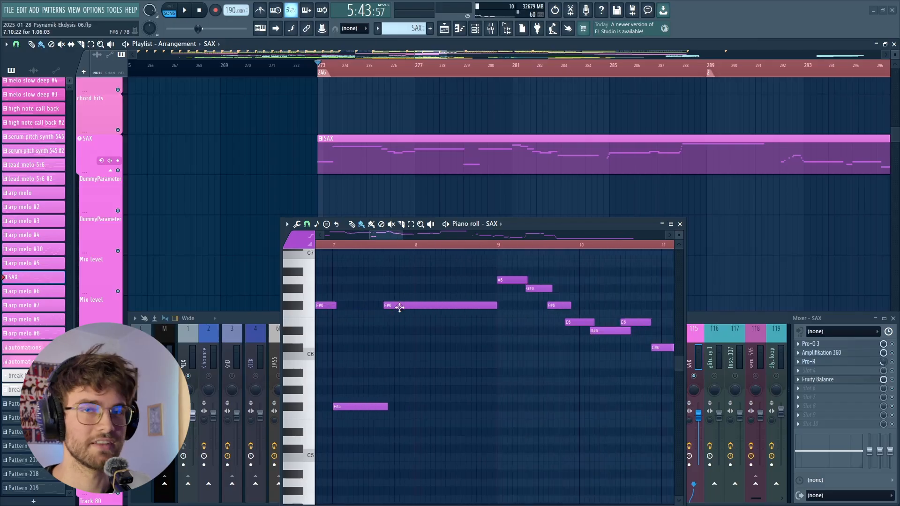
{"action": "scroll", "coordinate": [508, 311], "scroll_direction": "down", "scroll_amount": 1}
{"action": "scroll", "coordinate": [494, 296], "scroll_direction": "up", "scroll_amount": 5}
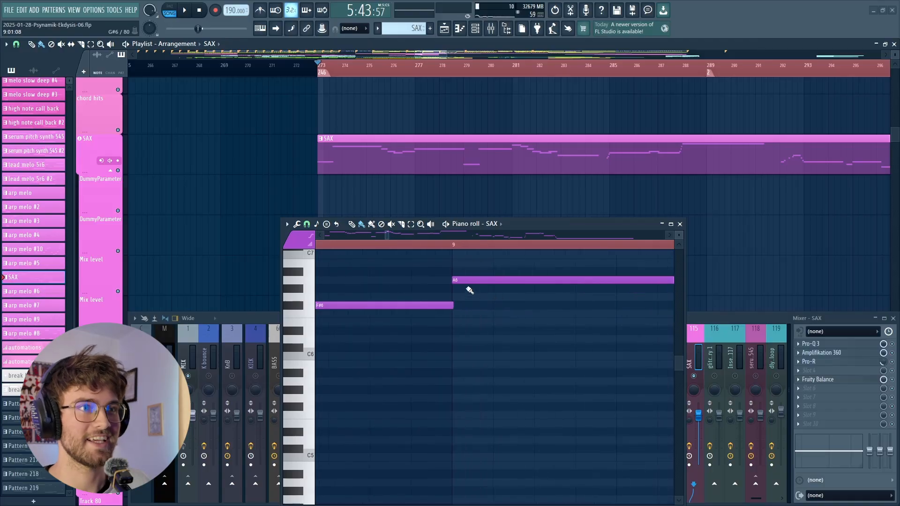
{"action": "scroll", "coordinate": [449, 289], "scroll_direction": "down", "scroll_amount": 4}
{"action": "scroll", "coordinate": [488, 281], "scroll_direction": "up", "scroll_amount": 5}
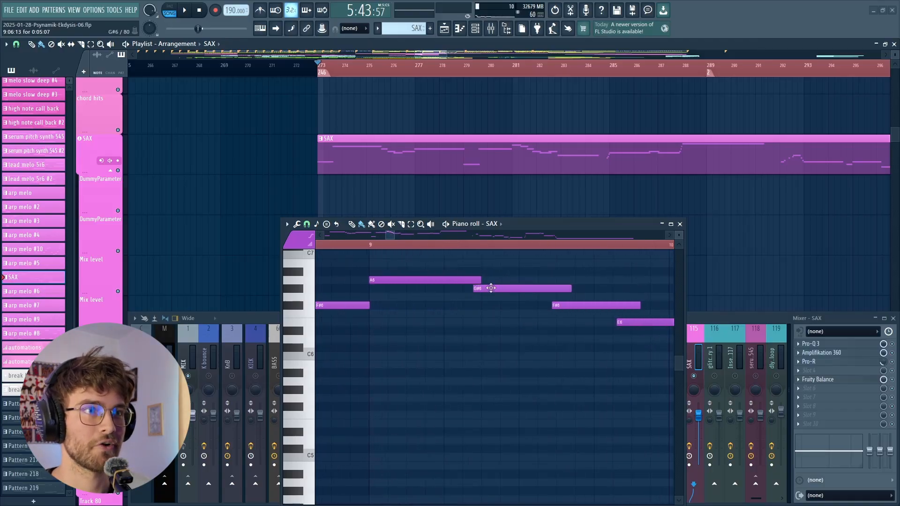
{"action": "scroll", "coordinate": [469, 292], "scroll_direction": "down", "scroll_amount": 4}
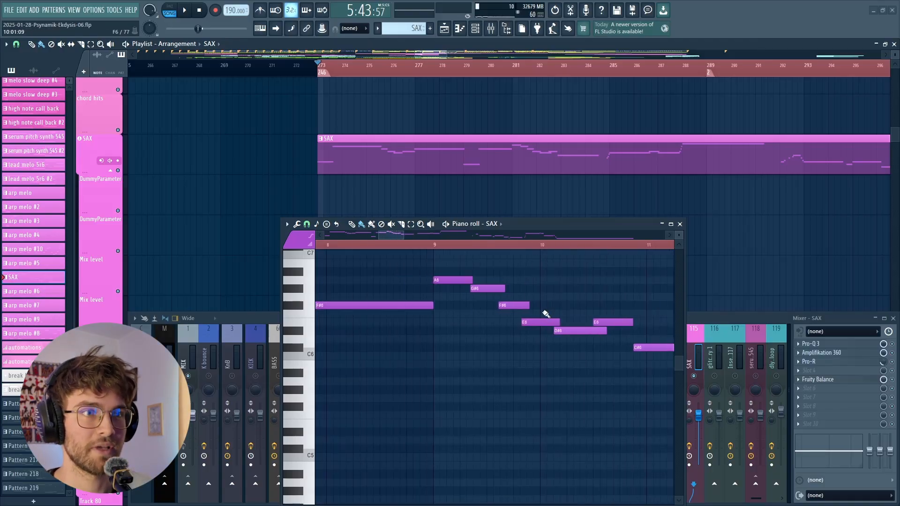
{"action": "scroll", "coordinate": [547, 321], "scroll_direction": "up", "scroll_amount": 3}
{"action": "scroll", "coordinate": [576, 330], "scroll_direction": "down", "scroll_amount": 4}
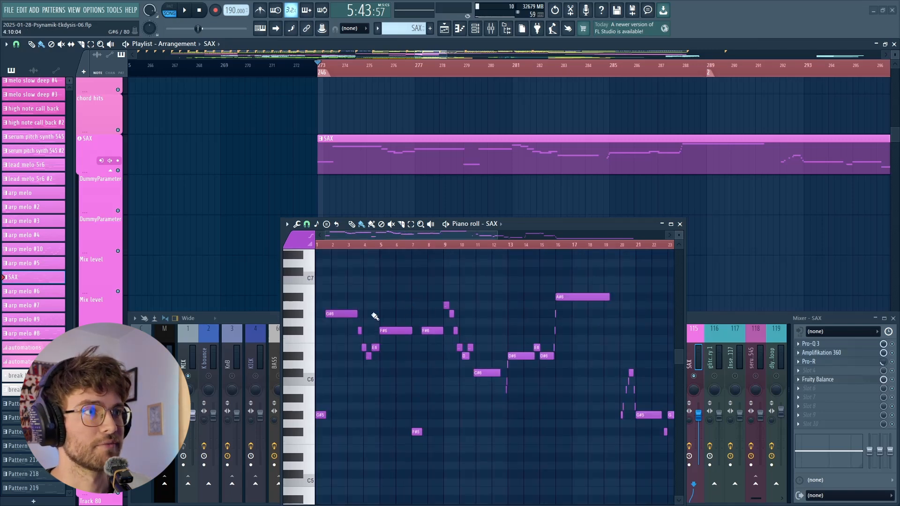
- Compare the note lengths across the SAX pattern, from the opening bars to the final C5 note, and close the piano roll
{"action": "scroll", "coordinate": [380, 313], "scroll_direction": "up", "scroll_amount": 1}
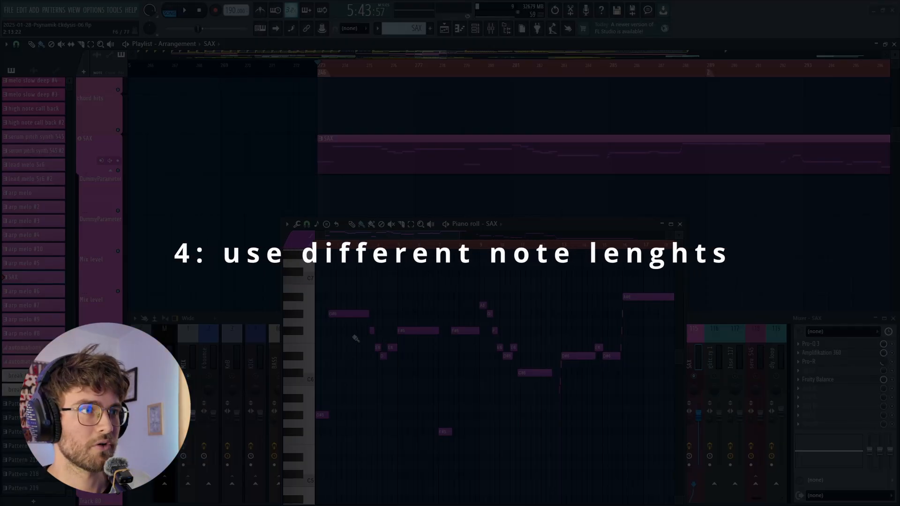
{"action": "scroll", "coordinate": [330, 343], "scroll_direction": "up", "scroll_amount": 2}
{"action": "scroll", "coordinate": [536, 330], "scroll_direction": "down", "scroll_amount": 1}
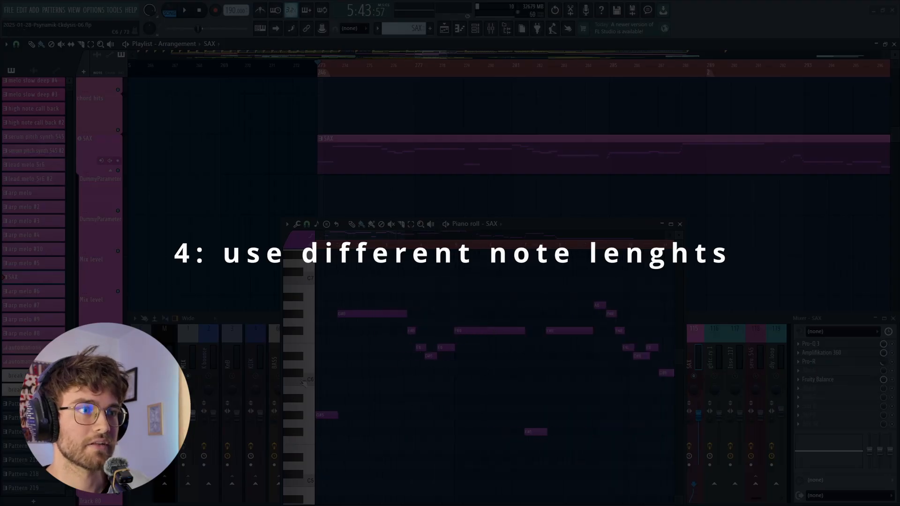
{"action": "scroll", "coordinate": [326, 395], "scroll_direction": "up", "scroll_amount": 5}
{"action": "scroll", "coordinate": [343, 391], "scroll_direction": "down", "scroll_amount": 1}
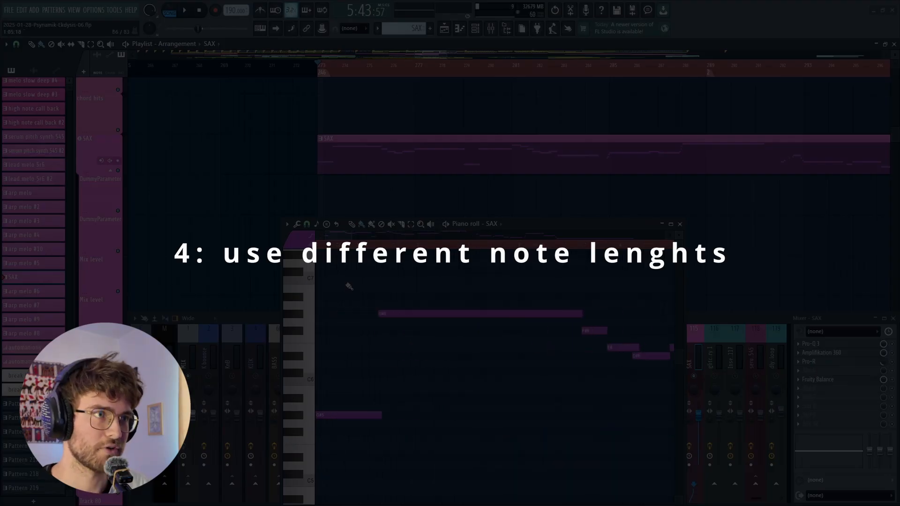
{"action": "scroll", "coordinate": [458, 339], "scroll_direction": "down", "scroll_amount": 1}
{"action": "scroll", "coordinate": [438, 356], "scroll_direction": "down", "scroll_amount": 2}
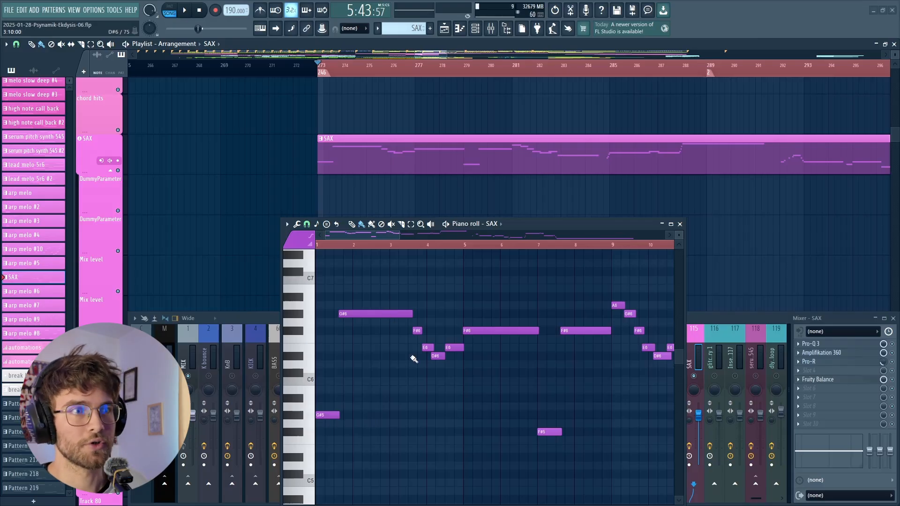
{"action": "scroll", "coordinate": [414, 350], "scroll_direction": "down", "scroll_amount": 3}
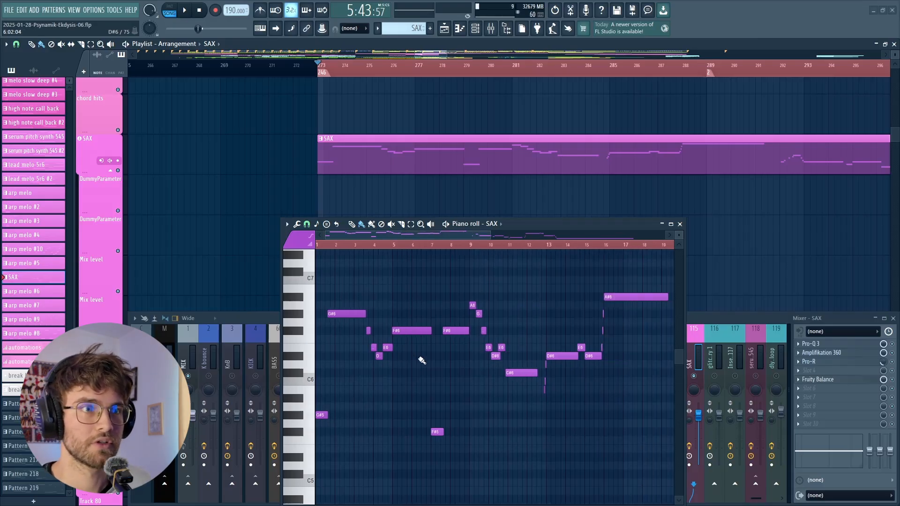
{"action": "scroll", "coordinate": [421, 355], "scroll_direction": "down", "scroll_amount": 2}
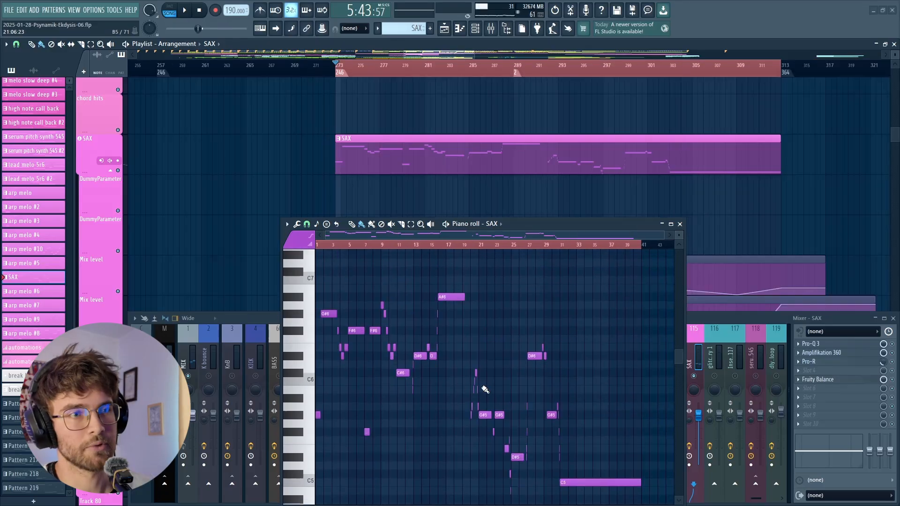
{"action": "scroll", "coordinate": [430, 398], "scroll_direction": "down", "scroll_amount": 2}
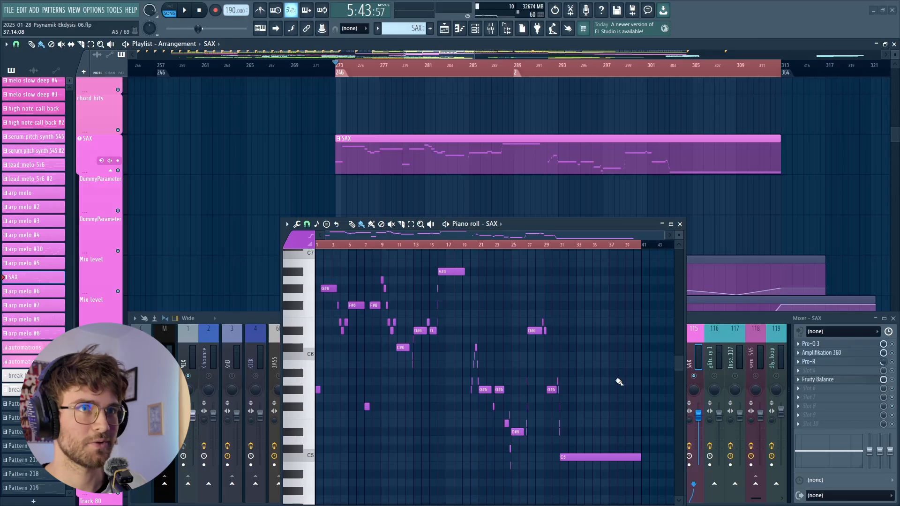
{"action": "left_click", "coordinate": [679, 225]}
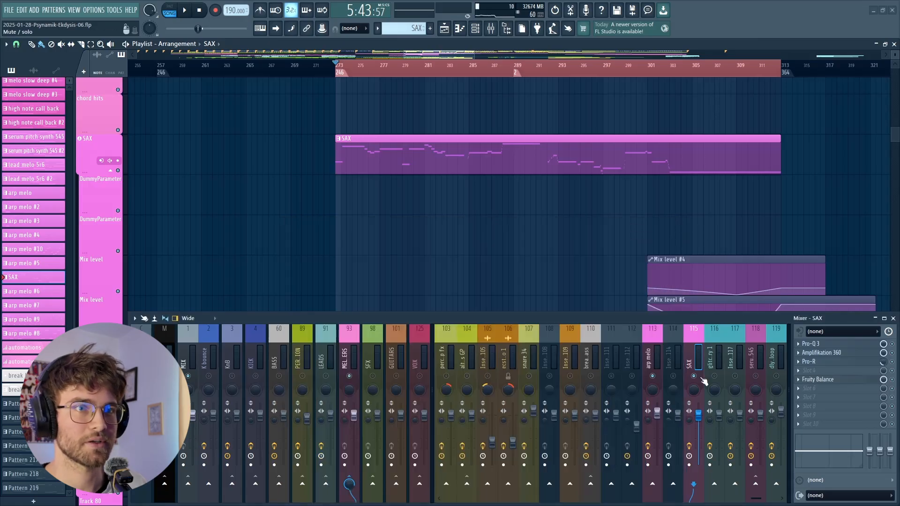
- Play the break from bar 273, look over the kick, bass and break bass #2 tracks in the playlist, and stop playback
{"action": "key", "text": "space"}
{"action": "scroll", "coordinate": [484, 232], "scroll_direction": "down", "scroll_amount": 2}
{"action": "scroll", "coordinate": [516, 206], "scroll_direction": "down", "scroll_amount": 4}
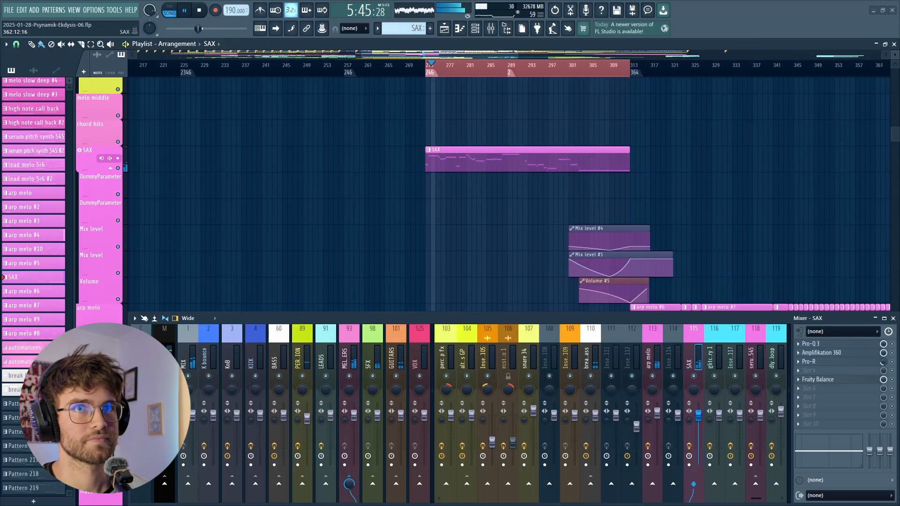
{"action": "scroll", "coordinate": [606, 169], "scroll_direction": "up", "scroll_amount": 15}
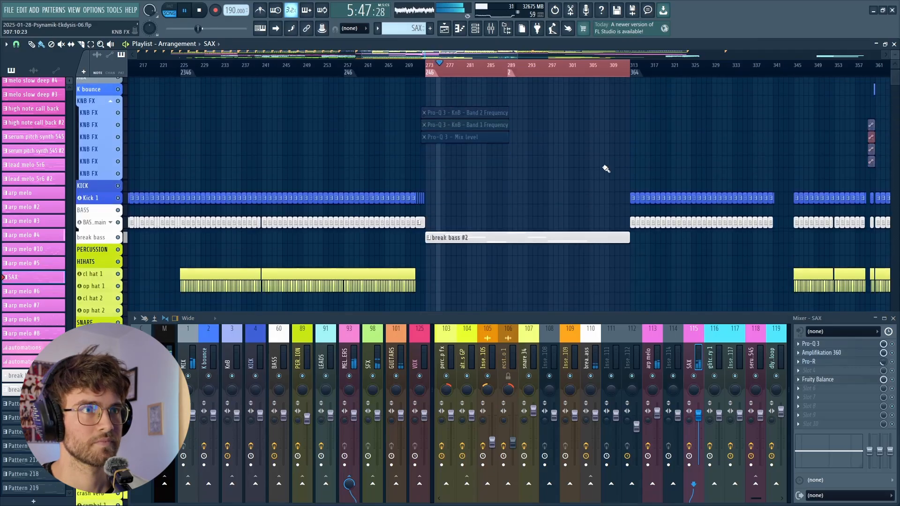
{"action": "scroll", "coordinate": [606, 168], "scroll_direction": "up", "scroll_amount": 2}
{"action": "scroll", "coordinate": [478, 201], "scroll_direction": "down", "scroll_amount": 4}
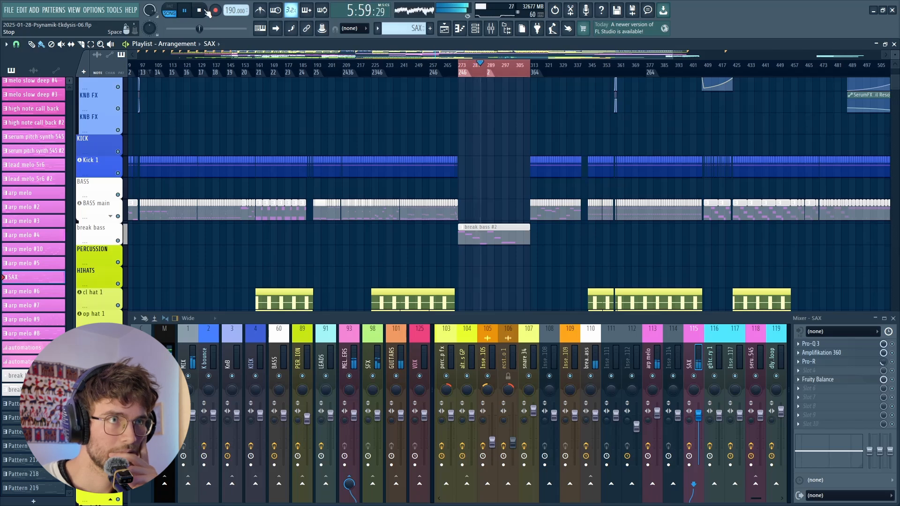
{"action": "left_click", "coordinate": [206, 11]}
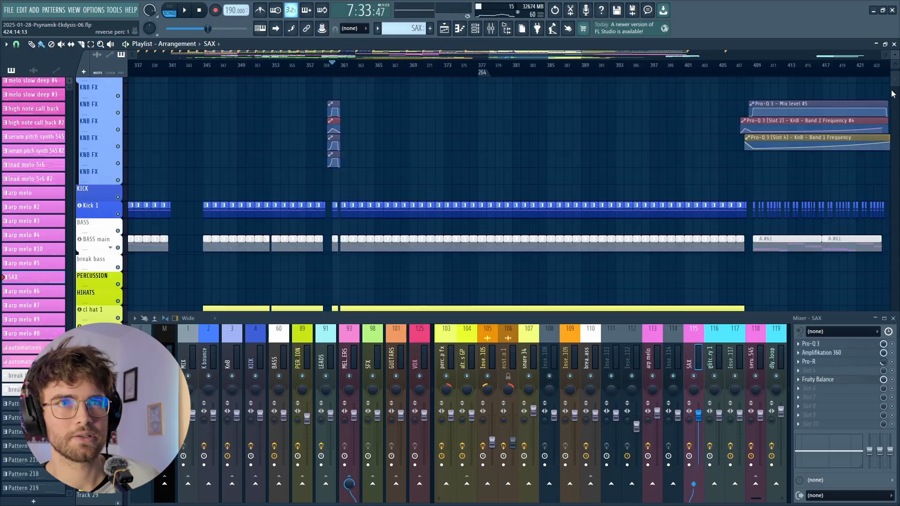
- Open Pattern 217 from Track 182 in the piano roll during playback and examine its notes
{"action": "scroll", "coordinate": [897, 84], "scroll_direction": "down", "scroll_amount": 3}
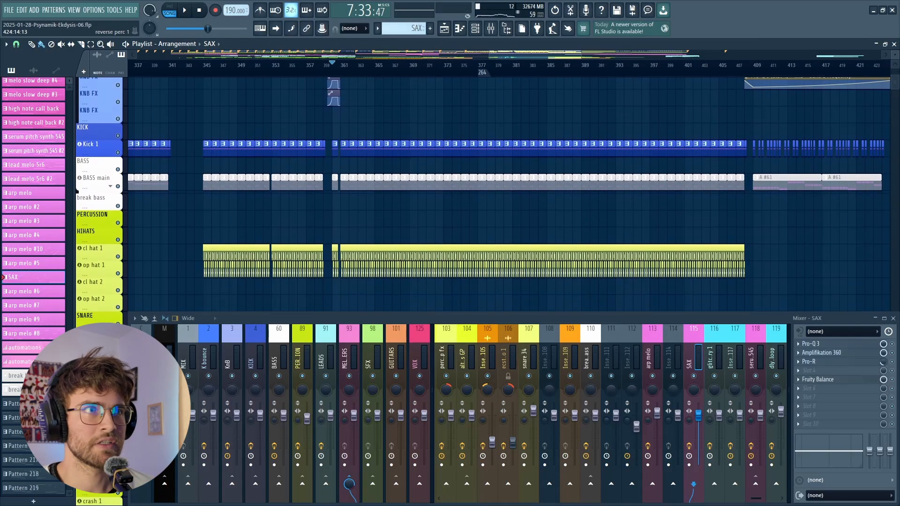
{"action": "left_click_drag", "start_coordinate": [898, 79], "coordinate": [895, 172]}
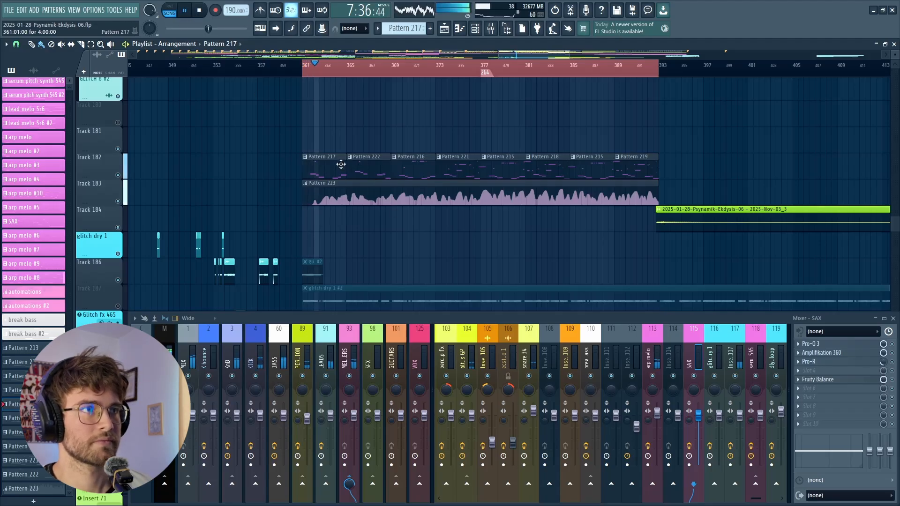
{"action": "double_click", "coordinate": [340, 164]}
{"action": "left_click_drag", "start_coordinate": [477, 229], "coordinate": [370, 217]}
{"action": "scroll", "coordinate": [340, 402], "scroll_direction": "up", "scroll_amount": 10}
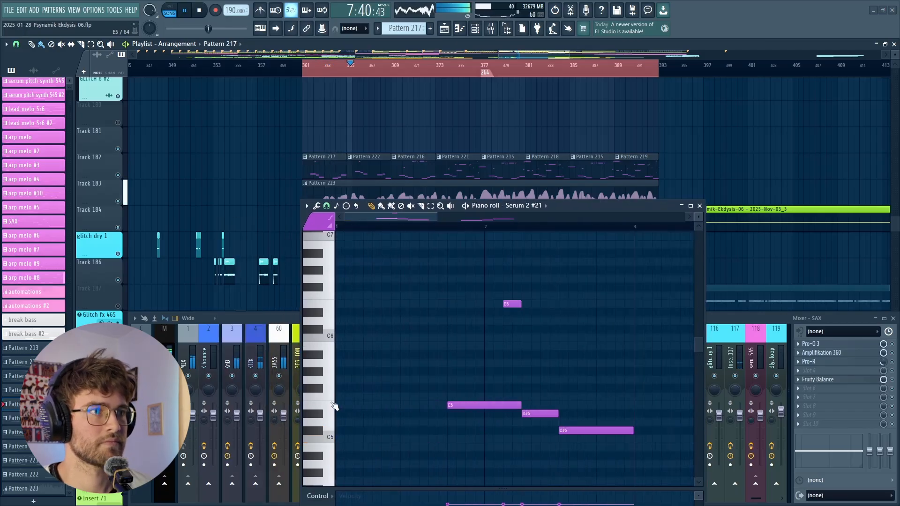
{"action": "scroll", "coordinate": [441, 327], "scroll_direction": "down", "scroll_amount": 2}
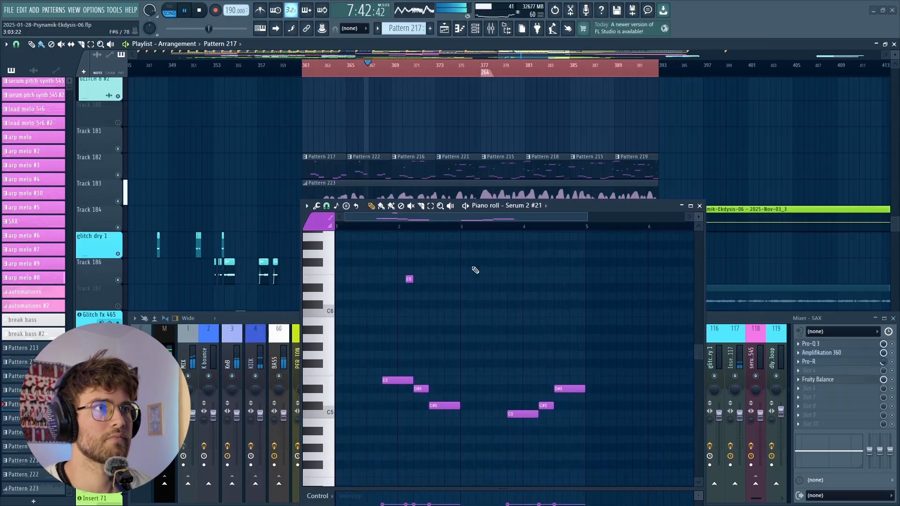
- Follow the notes of the Track 182 clips from Pattern 216 to Pattern 218 in the piano roll during playback
{"action": "left_click", "coordinate": [411, 171]}
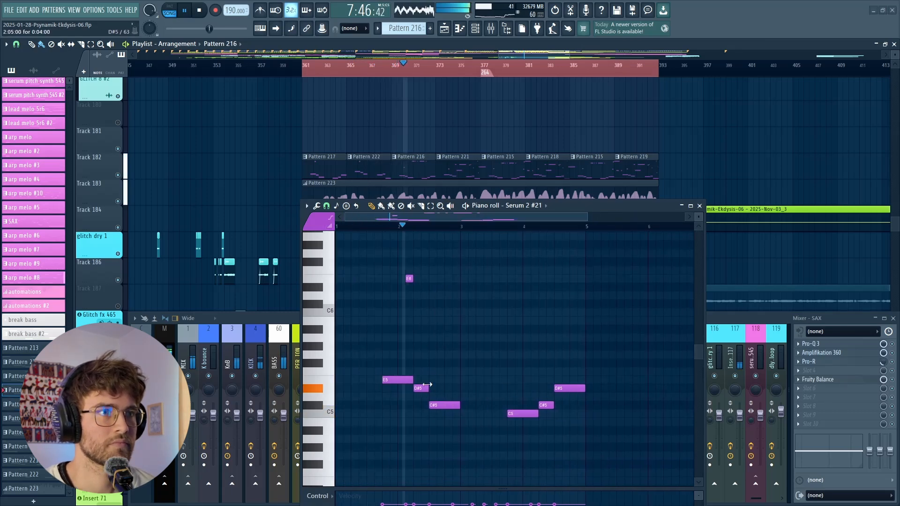
{"action": "scroll", "coordinate": [498, 351], "scroll_direction": "up", "scroll_amount": 4}
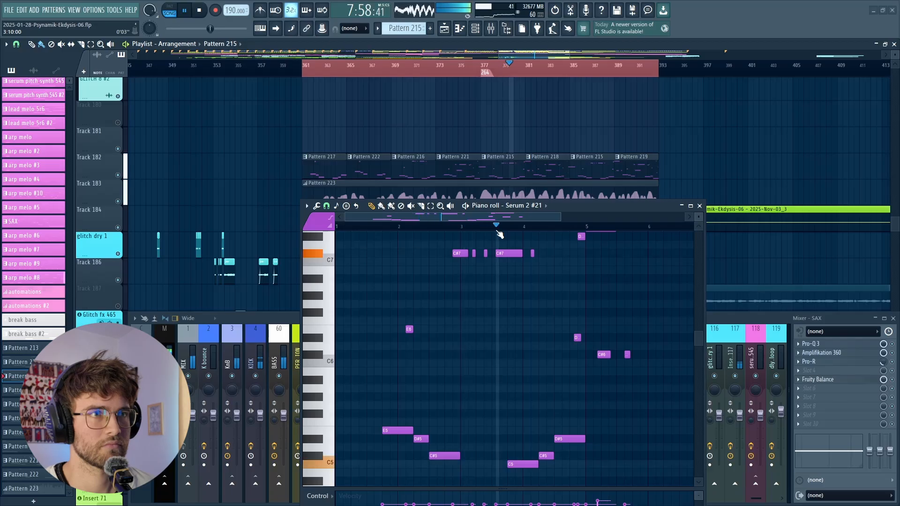
{"action": "scroll", "coordinate": [506, 239], "scroll_direction": "down", "scroll_amount": 2, "text": "ctrl"}
{"action": "scroll", "coordinate": [515, 277], "scroll_direction": "up", "scroll_amount": 3}
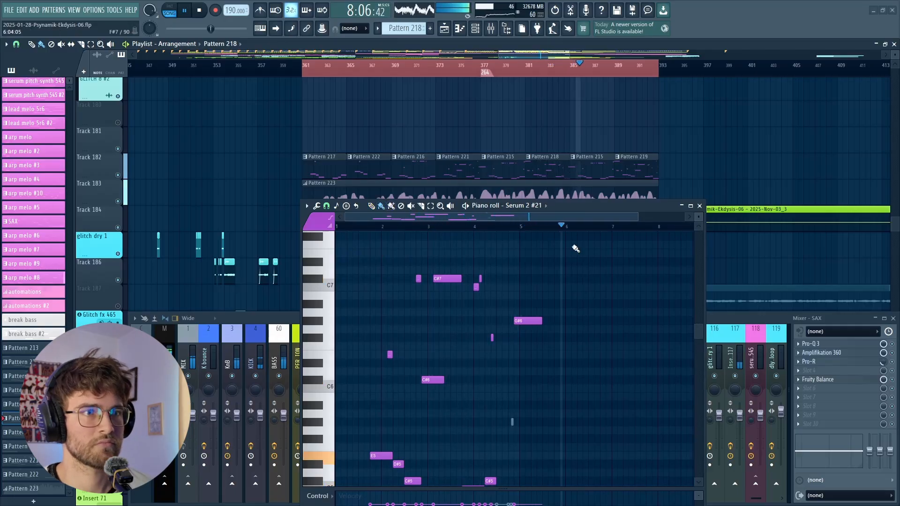
{"action": "scroll", "coordinate": [526, 364], "scroll_direction": "down", "scroll_amount": 5}
{"action": "scroll", "coordinate": [513, 357], "scroll_direction": "up", "scroll_amount": 3}
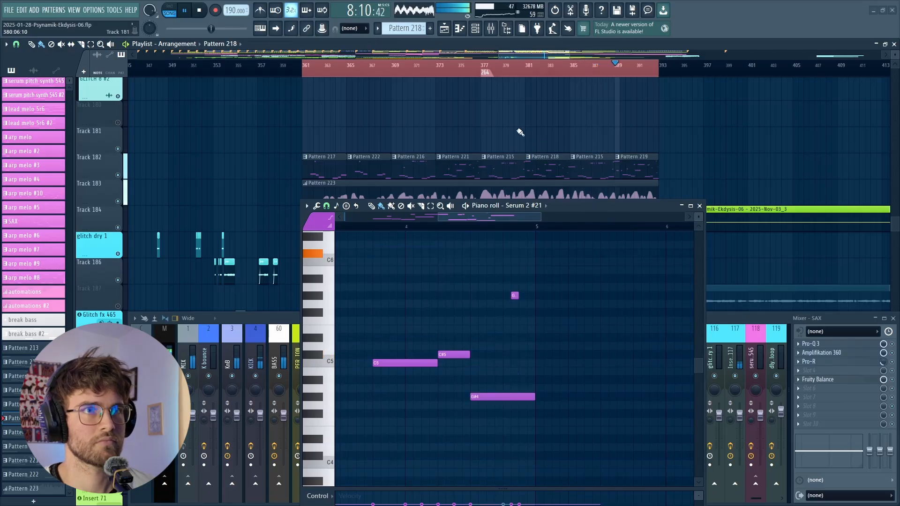
{"action": "scroll", "coordinate": [505, 124], "scroll_direction": "down", "scroll_amount": 2}
{"action": "scroll", "coordinate": [553, 150], "scroll_direction": "up", "scroll_amount": 2}
- Examine the notes of Pattern 219 in the piano roll, stop playback and close the piano roll
{"action": "left_click", "coordinate": [613, 169]}
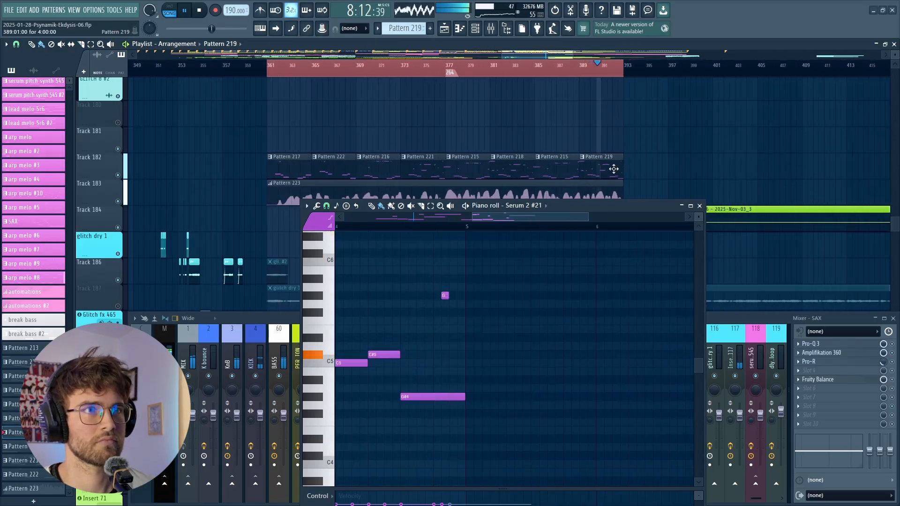
{"action": "scroll", "coordinate": [594, 304], "scroll_direction": "down", "scroll_amount": 3}
{"action": "scroll", "coordinate": [578, 310], "scroll_direction": "up", "scroll_amount": 4}
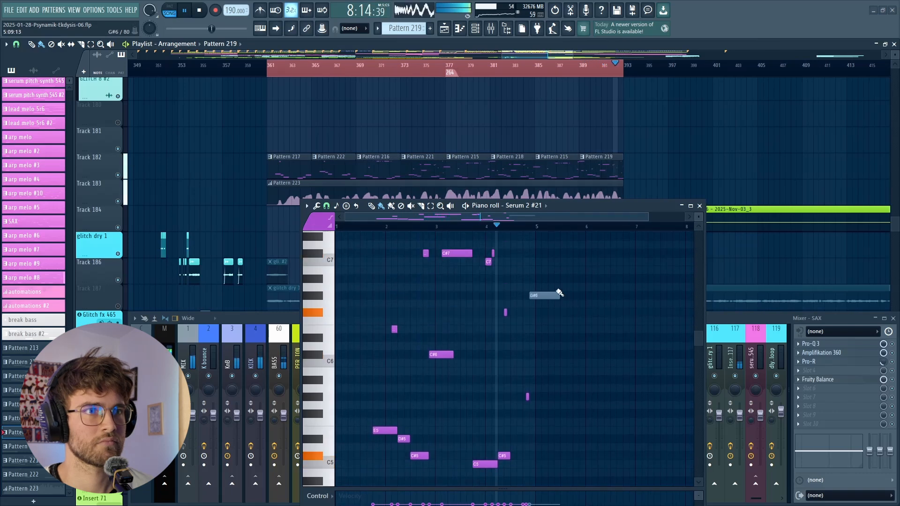
{"action": "left_click", "coordinate": [201, 11]}
{"action": "key", "text": "F7"}
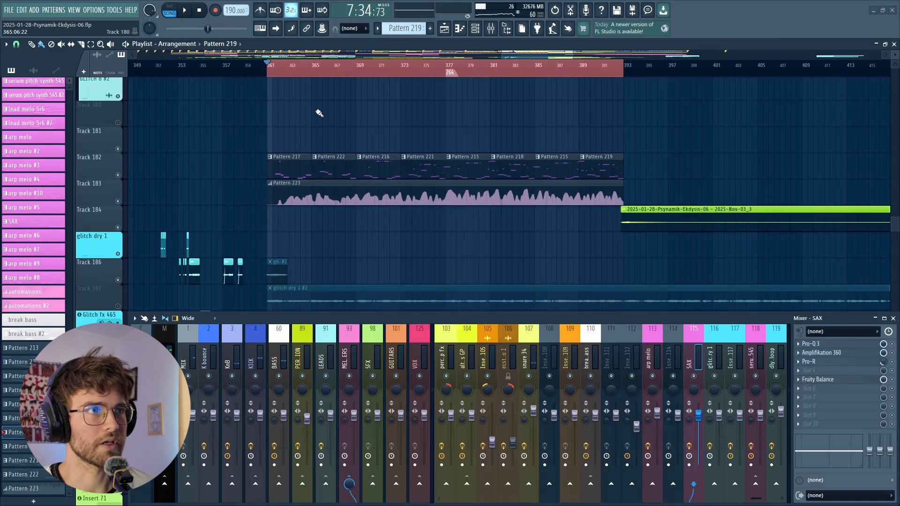
- Mute the melody clips on Track 182 in the playlist
{"action": "scroll", "coordinate": [168, 146], "scroll_direction": "down", "scroll_amount": 3}
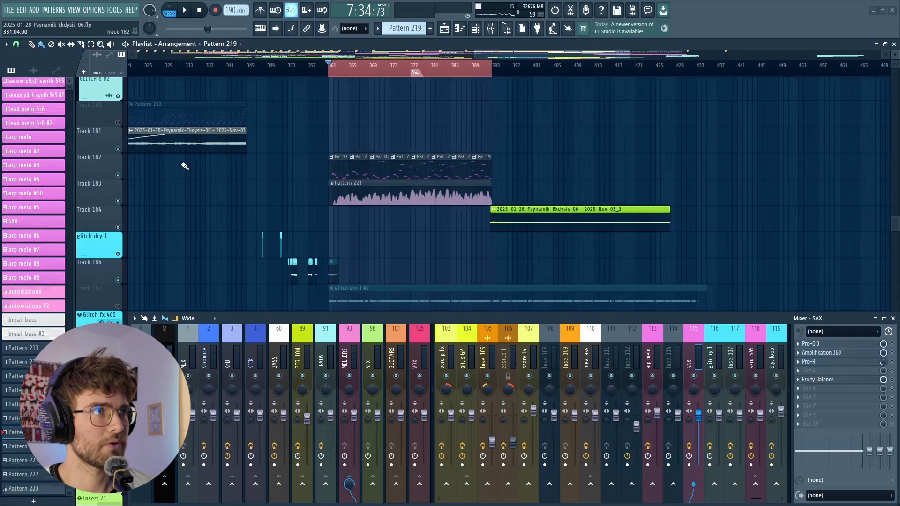
{"action": "scroll", "coordinate": [169, 178], "scroll_direction": "up", "scroll_amount": 6}
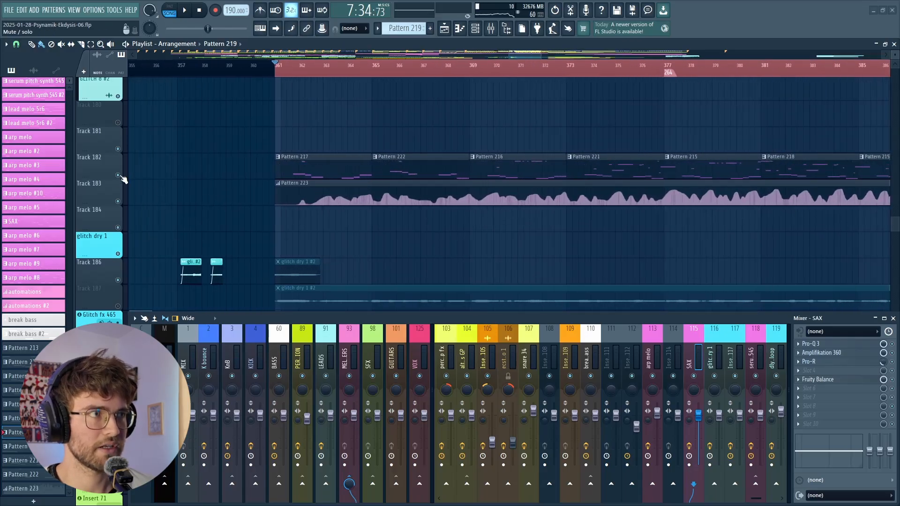
{"action": "left_click", "coordinate": [118, 175]}
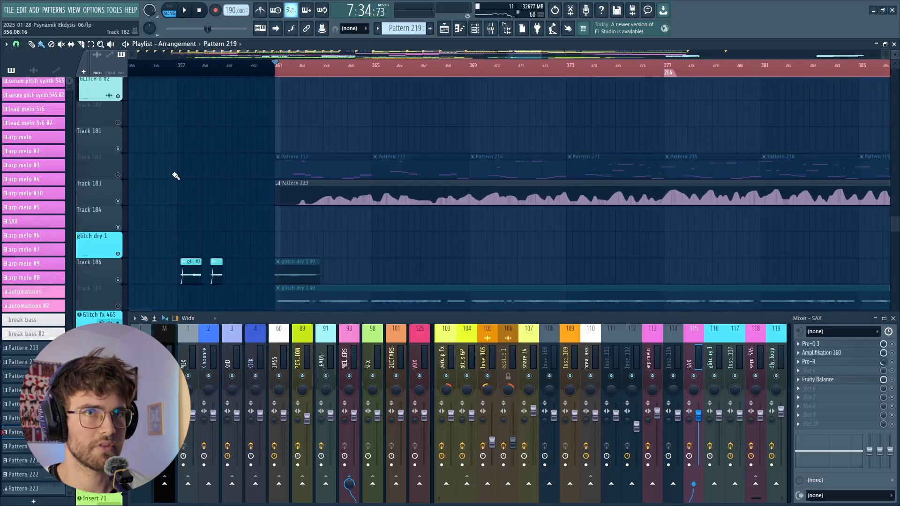
- Mute the arp melo track, audition the section from bar 361 without it, and save the project
{"action": "left_click_drag", "start_coordinate": [894, 226], "coordinate": [895, 140]}
{"action": "key", "text": "space"}
{"action": "key", "text": "space"}
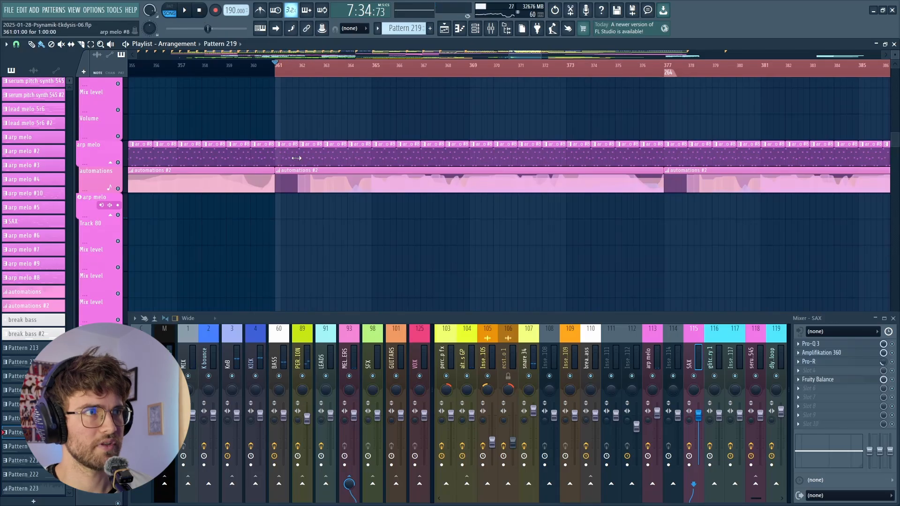
{"action": "left_click", "coordinate": [118, 162]}
{"action": "key", "text": "space"}
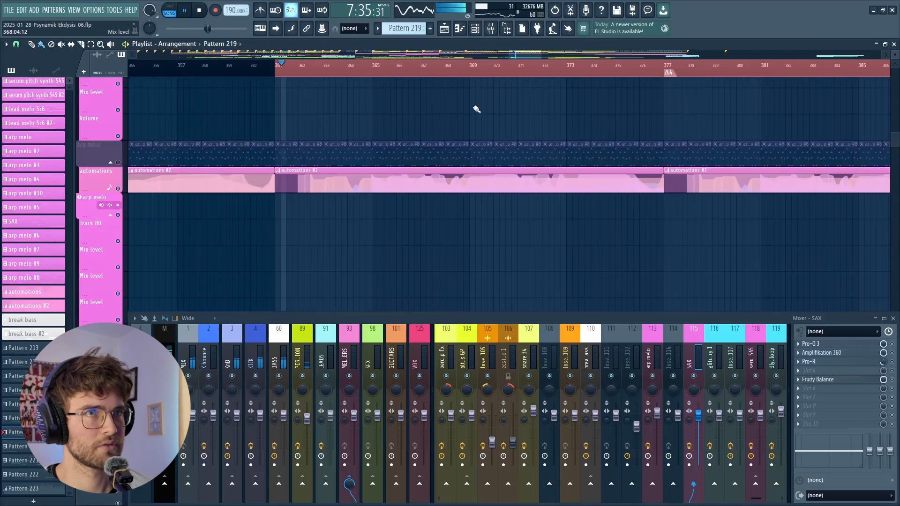
{"action": "left_click_drag", "start_coordinate": [895, 139], "coordinate": [894, 111]}
{"action": "key", "text": "space"}
{"action": "key", "text": "ctrl+s"}
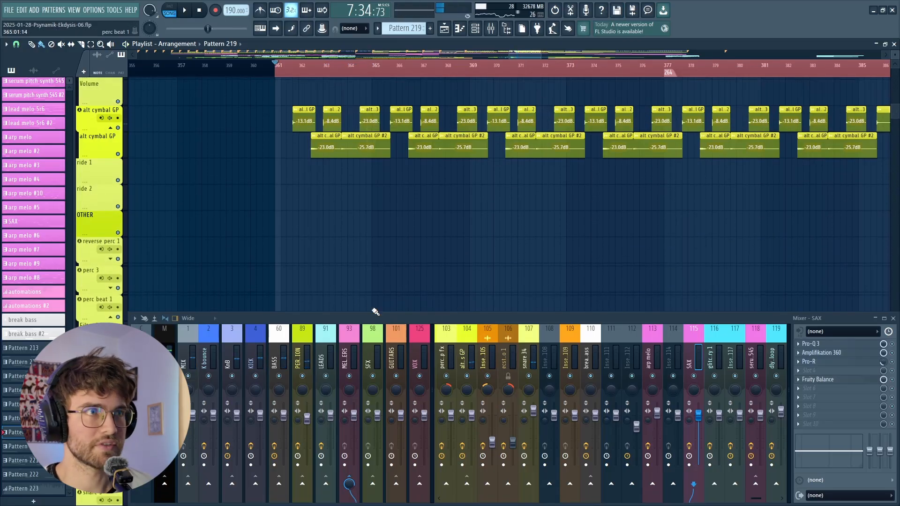
- Look over the placement of the crash and alt cymbal GP clips from bar 361 onward in the playlist
{"action": "scroll", "coordinate": [368, 267], "scroll_direction": "up", "scroll_amount": 2}
{"action": "scroll", "coordinate": [277, 164], "scroll_direction": "down", "scroll_amount": 1}
{"action": "scroll", "coordinate": [297, 174], "scroll_direction": "up", "scroll_amount": 1}
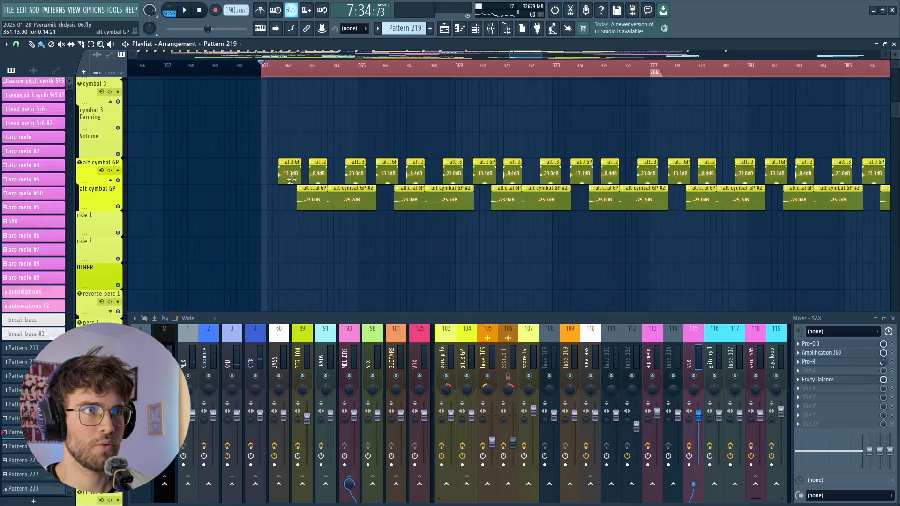
{"action": "scroll", "coordinate": [262, 185], "scroll_direction": "up", "scroll_amount": 1}
{"action": "scroll", "coordinate": [255, 187], "scroll_direction": "down", "scroll_amount": 2}
{"action": "scroll", "coordinate": [323, 190], "scroll_direction": "up", "scroll_amount": 1}
{"action": "scroll", "coordinate": [327, 187], "scroll_direction": "down", "scroll_amount": 2}
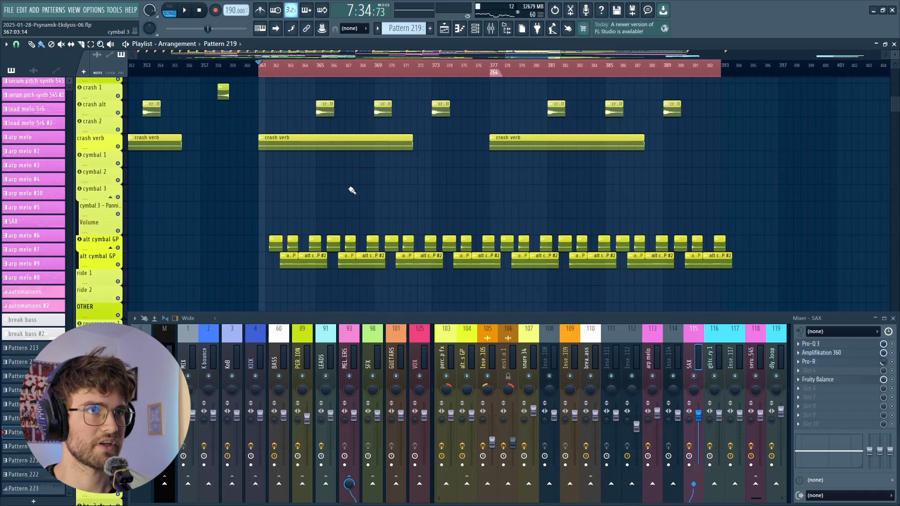
- Play the percussion groove from bar 361, look over the cymbal tracks and drum mixer channels, and stop playback
{"action": "scroll", "coordinate": [377, 194], "scroll_direction": "up", "scroll_amount": 1}
{"action": "scroll", "coordinate": [378, 203], "scroll_direction": "up", "scroll_amount": 1}
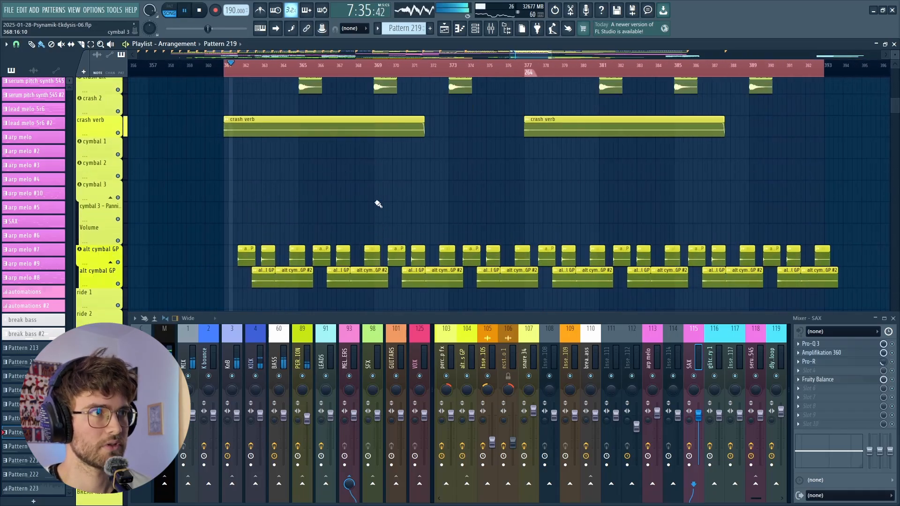
{"action": "scroll", "coordinate": [373, 209], "scroll_direction": "down", "scroll_amount": 1}
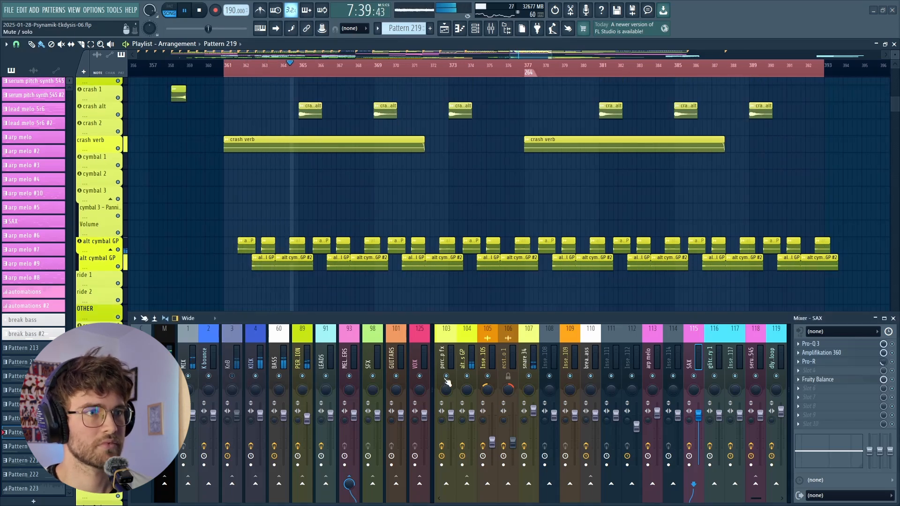
{"action": "scroll", "coordinate": [511, 361], "scroll_direction": "up", "scroll_amount": 10}
{"action": "scroll", "coordinate": [511, 361], "scroll_direction": "up", "scroll_amount": 3}
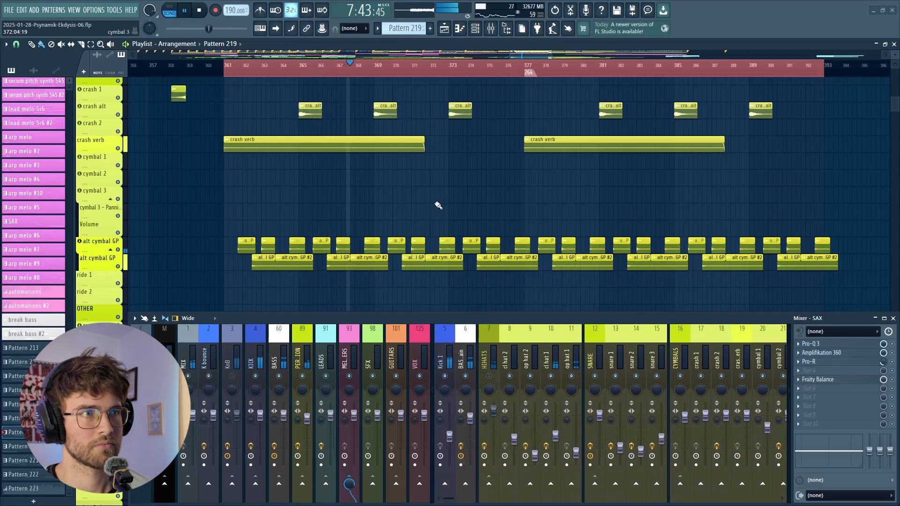
{"action": "scroll", "coordinate": [438, 206], "scroll_direction": "down", "scroll_amount": 3}
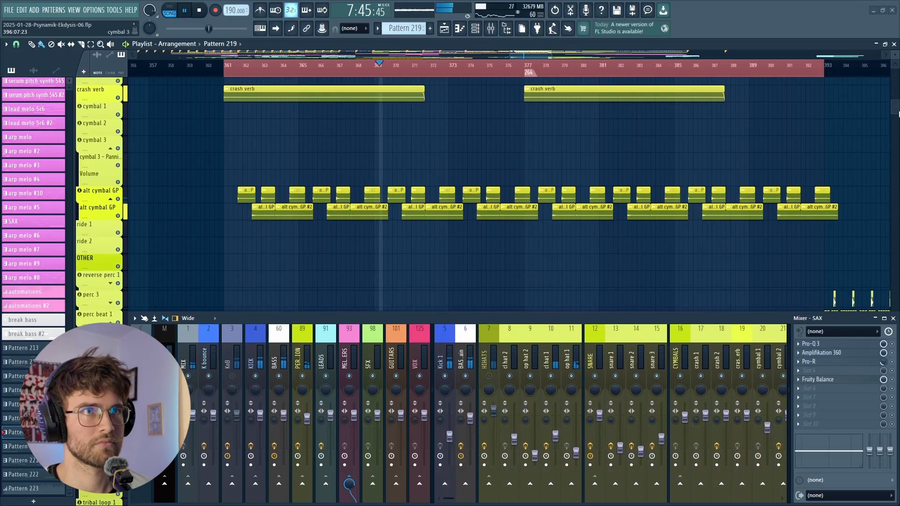
{"action": "key", "text": "space"}
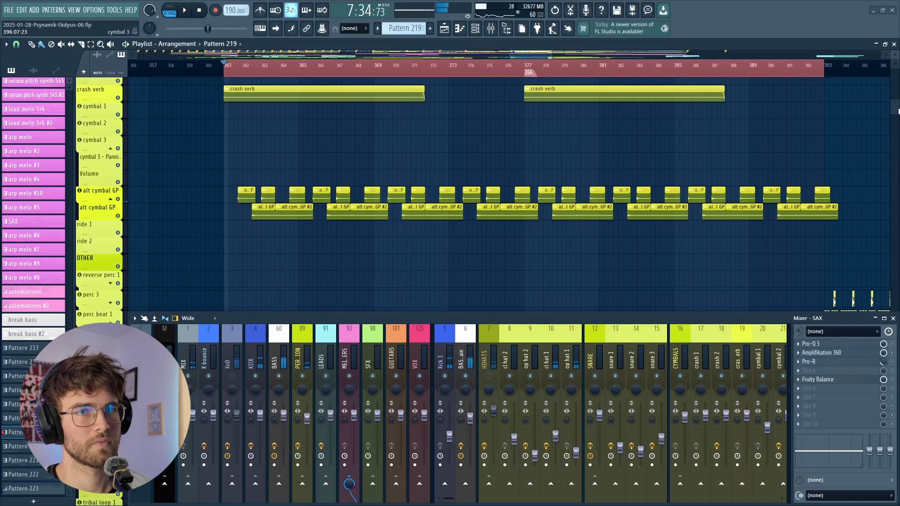
- Open Pattern 217 in the piano roll again and play the melody over the groove from bar 361
{"action": "left_click_drag", "start_coordinate": [897, 111], "coordinate": [897, 224]}
{"action": "scroll", "coordinate": [484, 226], "scroll_direction": "up", "scroll_amount": 4}
{"action": "scroll", "coordinate": [484, 226], "scroll_direction": "down", "scroll_amount": 3}
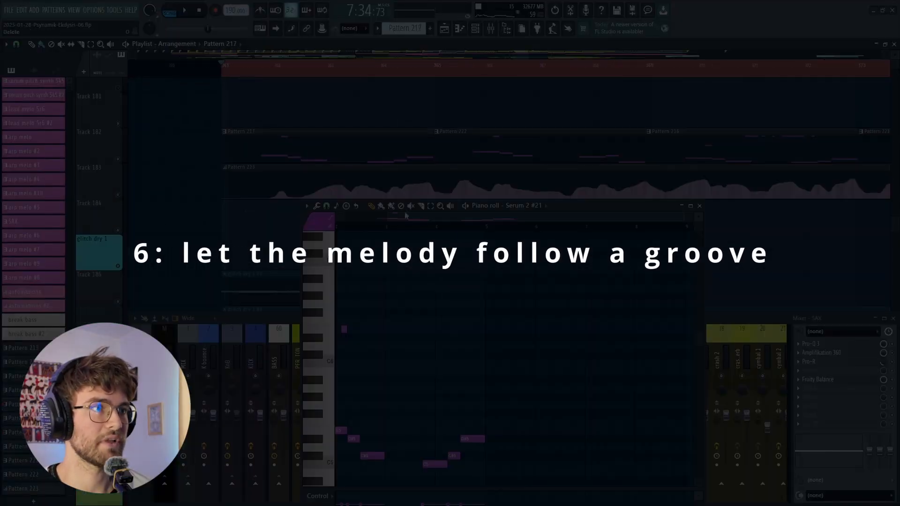
{"action": "scroll", "coordinate": [413, 258], "scroll_direction": "down", "scroll_amount": 1}
{"action": "left_click", "coordinate": [382, 206]}
{"action": "key", "text": "space"}
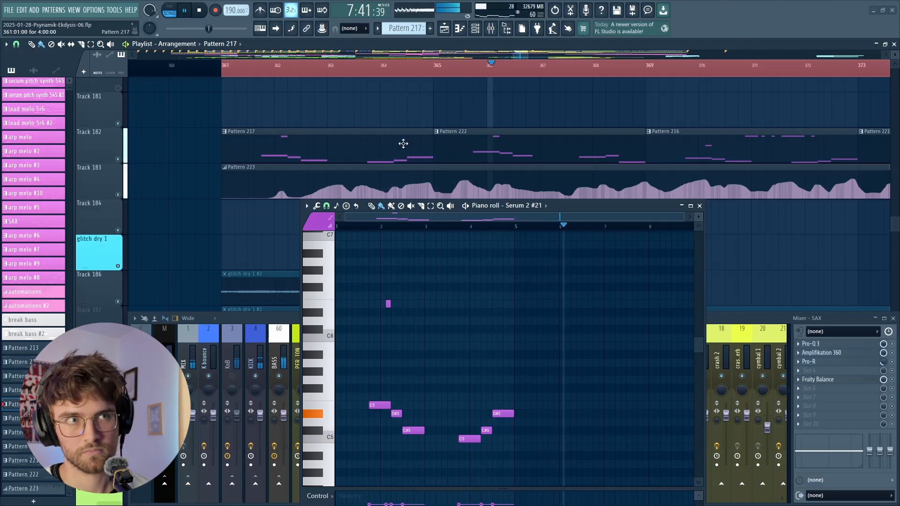
{"action": "scroll", "coordinate": [493, 136], "scroll_direction": "down", "scroll_amount": 3}
{"action": "scroll", "coordinate": [494, 135], "scroll_direction": "down", "scroll_amount": 2}
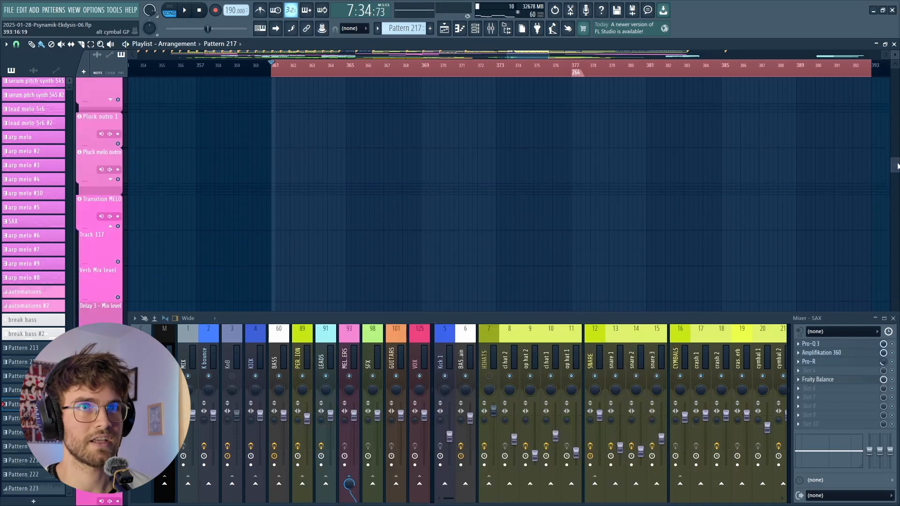
- Unmute the arp melo track, play the section from bar 361 with it, and stop playback
{"action": "left_click_drag", "start_coordinate": [897, 166], "coordinate": [899, 220]}
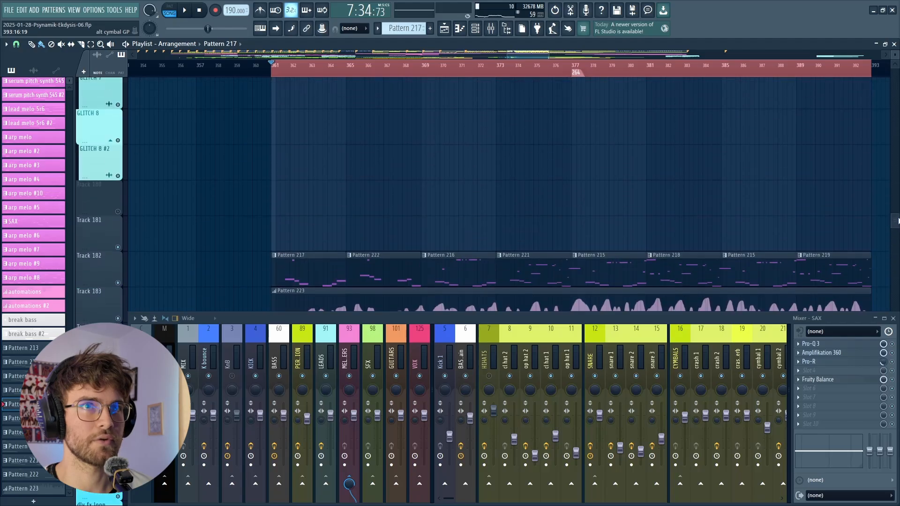
{"action": "scroll", "coordinate": [621, 176], "scroll_direction": "down", "scroll_amount": 2}
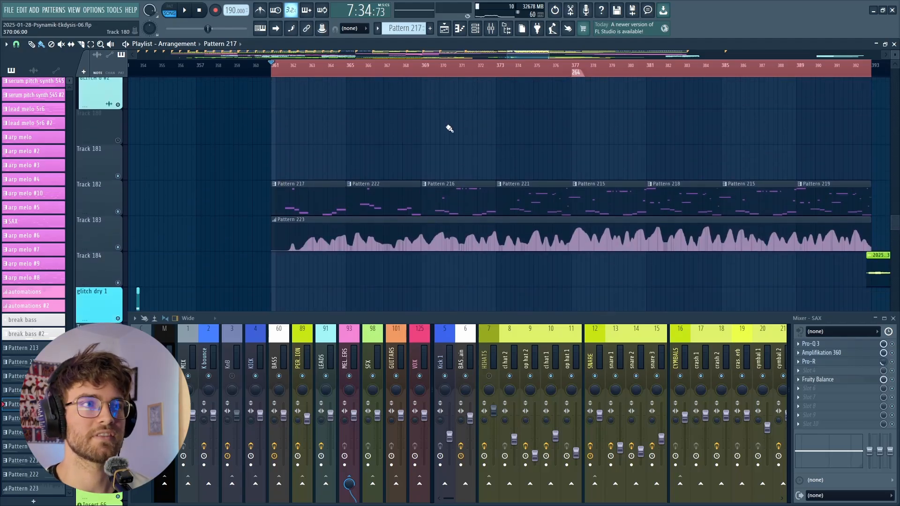
{"action": "left_click_drag", "start_coordinate": [897, 223], "coordinate": [896, 139]}
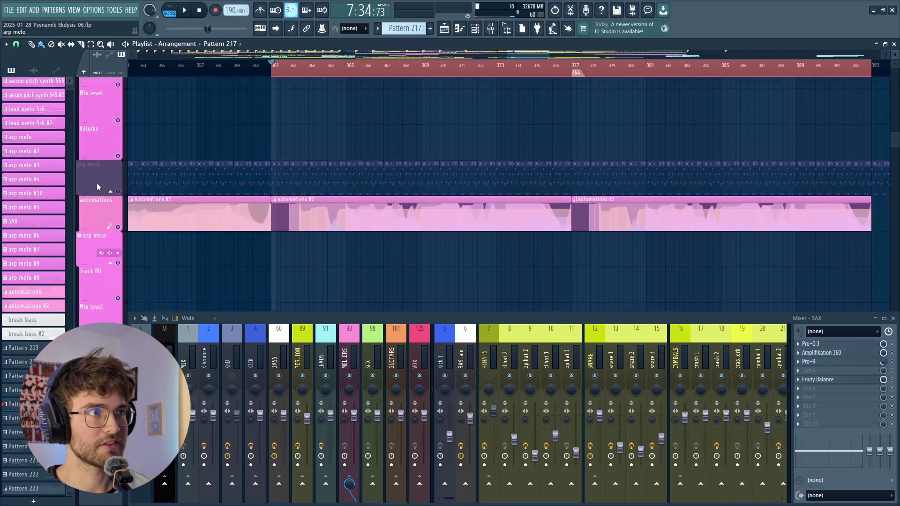
{"action": "left_click", "coordinate": [118, 192]}
{"action": "key", "text": "space"}
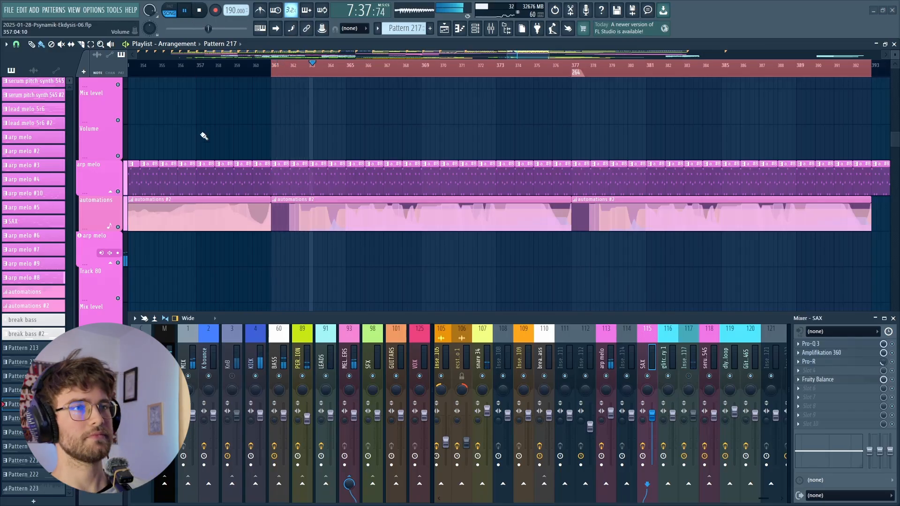
{"action": "key", "text": "space"}
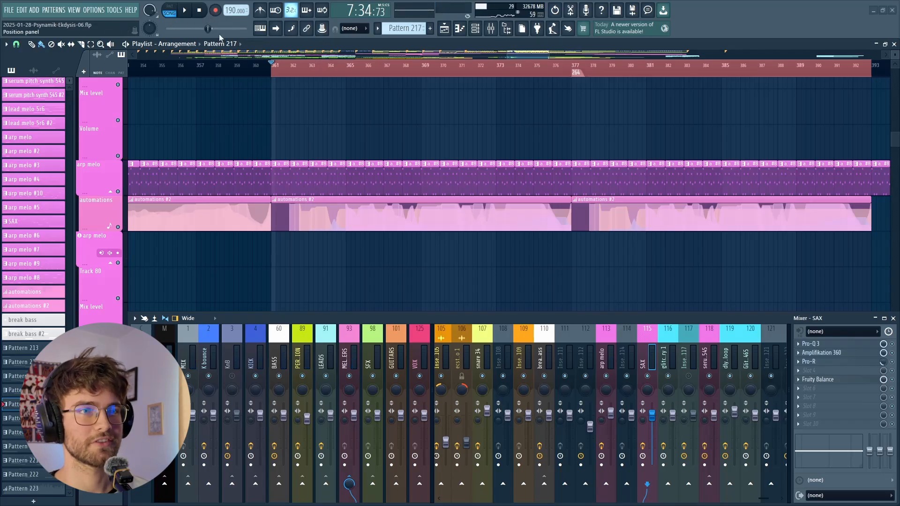
- Reopen Pattern 217 from Track 182 in the piano roll and examine the spacing of its notes between bars 1 and 5
{"action": "scroll", "coordinate": [872, 169], "scroll_direction": "down", "scroll_amount": 8}
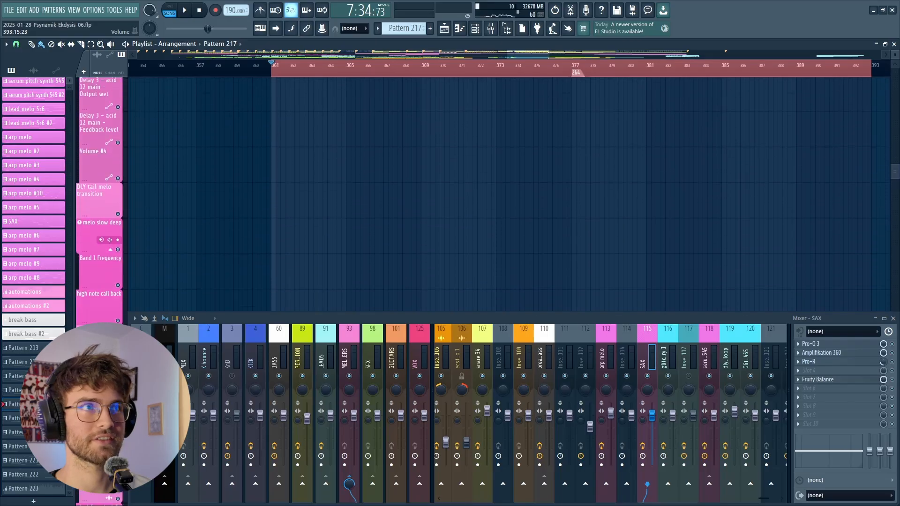
{"action": "left_click_drag", "start_coordinate": [895, 171], "coordinate": [894, 221]}
{"action": "double_click", "coordinate": [271, 245]}
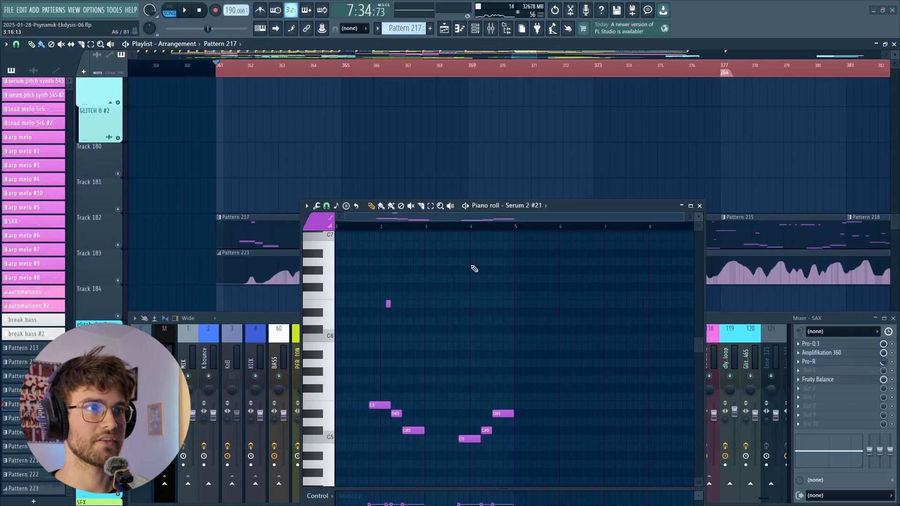
{"action": "scroll", "coordinate": [450, 300], "scroll_direction": "down", "scroll_amount": 3}
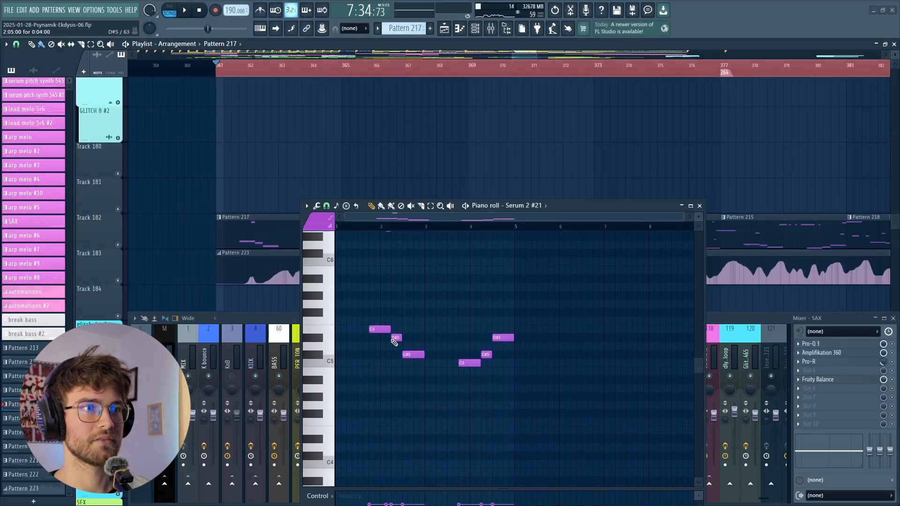
{"action": "scroll", "coordinate": [355, 344], "scroll_direction": "up", "scroll_amount": 2}
{"action": "scroll", "coordinate": [436, 342], "scroll_direction": "up", "scroll_amount": 1}
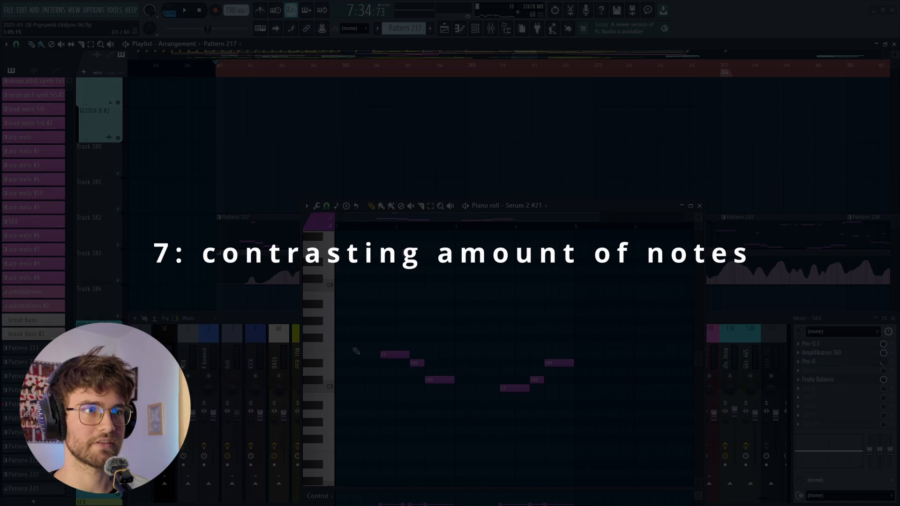
- Close the piano roll, play the section from bar 361, and add Pro-Q 3 to slot 2 of the arp melo mixer channel
{"action": "left_click_drag", "start_coordinate": [573, 209], "coordinate": [545, 172]}
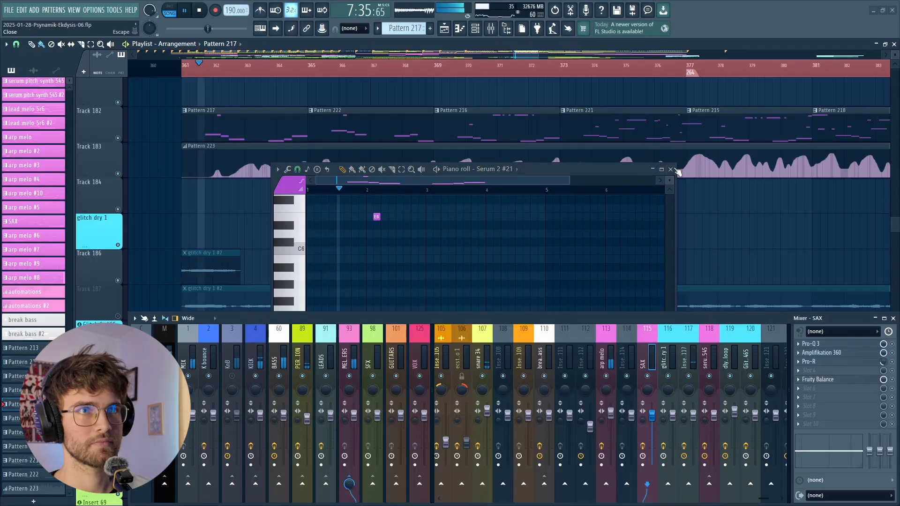
{"action": "left_click", "coordinate": [672, 170]}
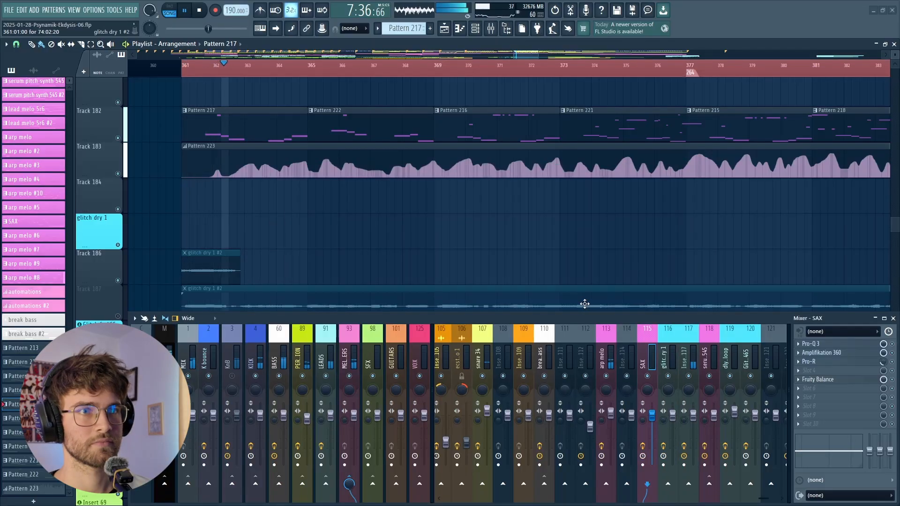
{"action": "left_click", "coordinate": [606, 350]}
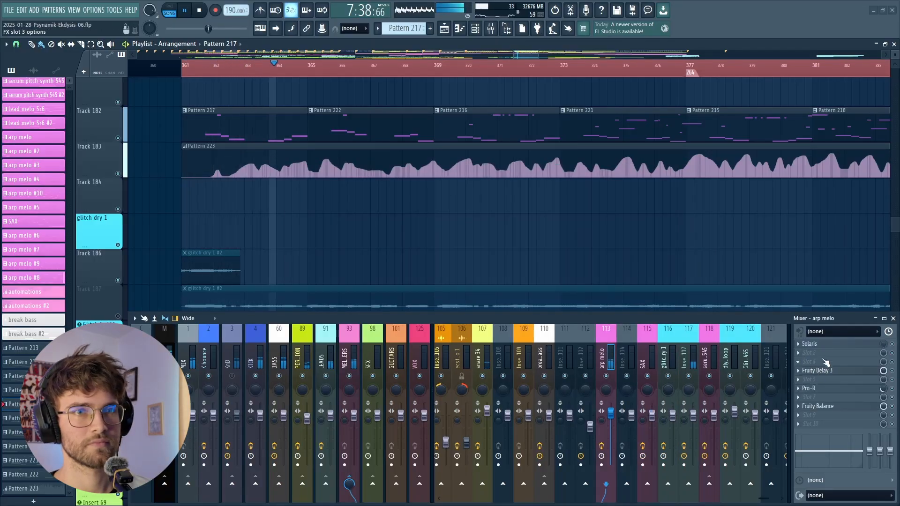
{"action": "left_click", "coordinate": [810, 354]}
{"action": "left_click", "coordinate": [617, 22]}
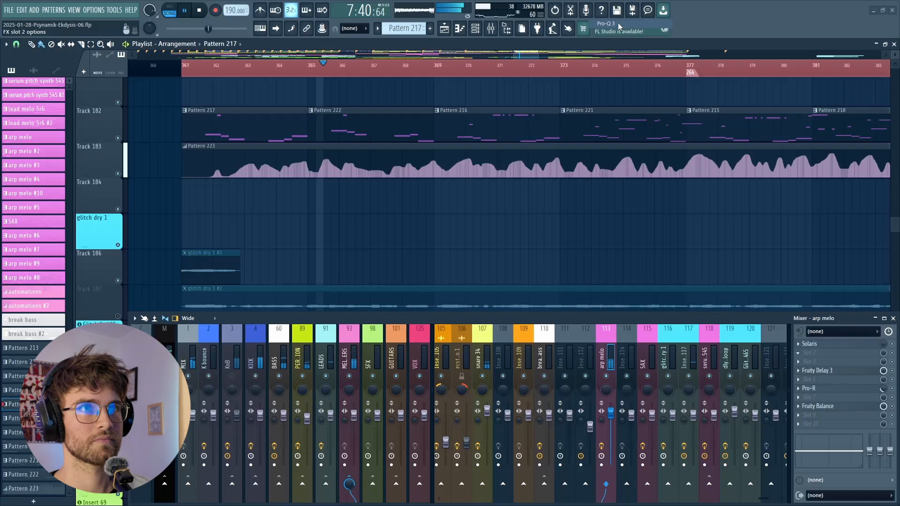
- Cut the arp melo by 5.10 dB at about 3063 Hz with a Q of 0.649 in Pro-Q 3, and stop playback
{"action": "left_click_drag", "start_coordinate": [345, 243], "coordinate": [334, 273]}
{"action": "scroll", "coordinate": [333, 274], "scroll_direction": "down", "scroll_amount": 1}
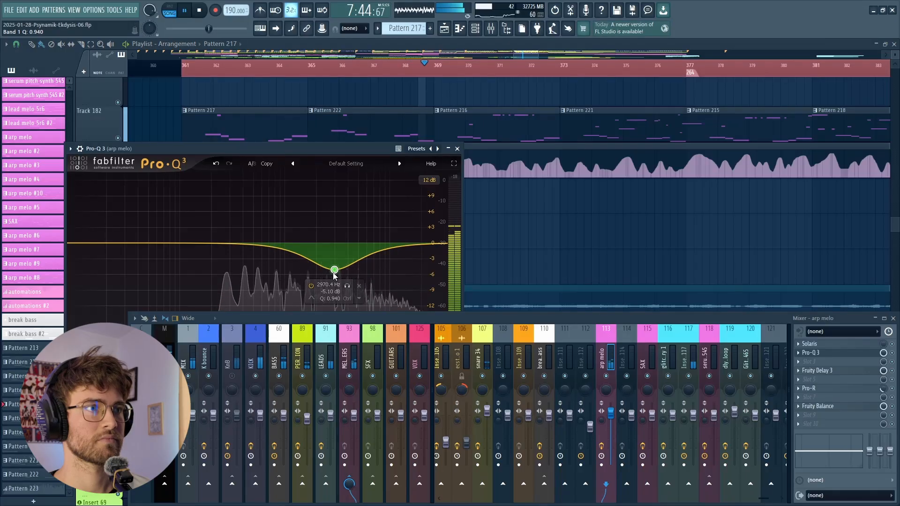
{"action": "scroll", "coordinate": [335, 275], "scroll_direction": "down", "scroll_amount": 6}
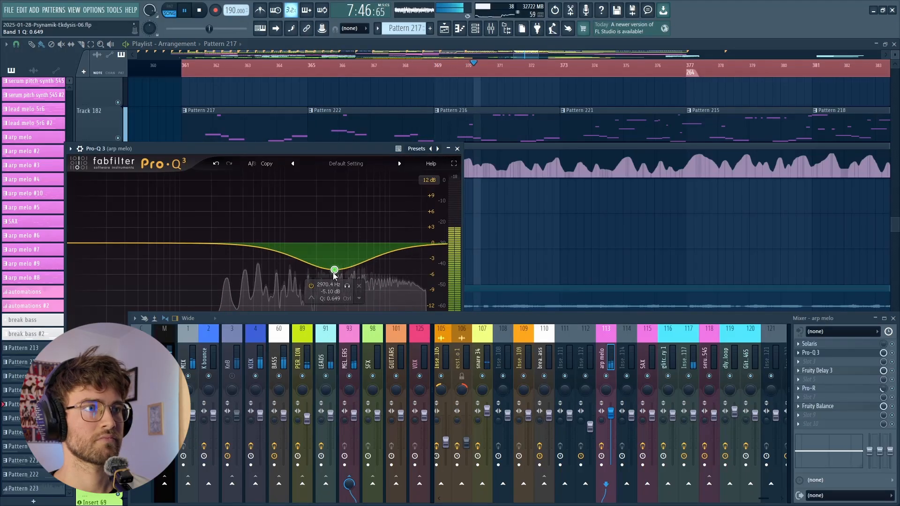
{"action": "left_click_drag", "start_coordinate": [338, 270], "coordinate": [336, 270]}
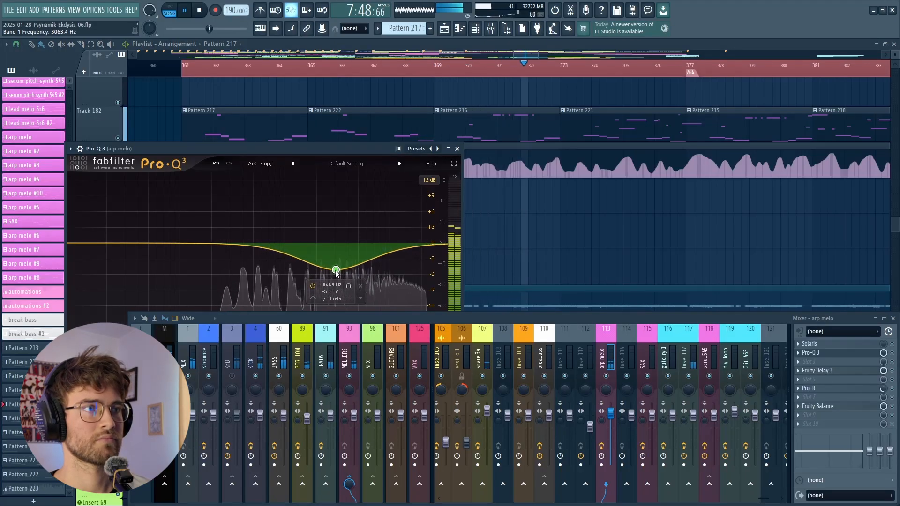
{"action": "left_click", "coordinate": [456, 149]}
{"action": "scroll", "coordinate": [408, 232], "scroll_direction": "down", "scroll_amount": 4}
{"action": "scroll", "coordinate": [336, 200], "scroll_direction": "up", "scroll_amount": 3}
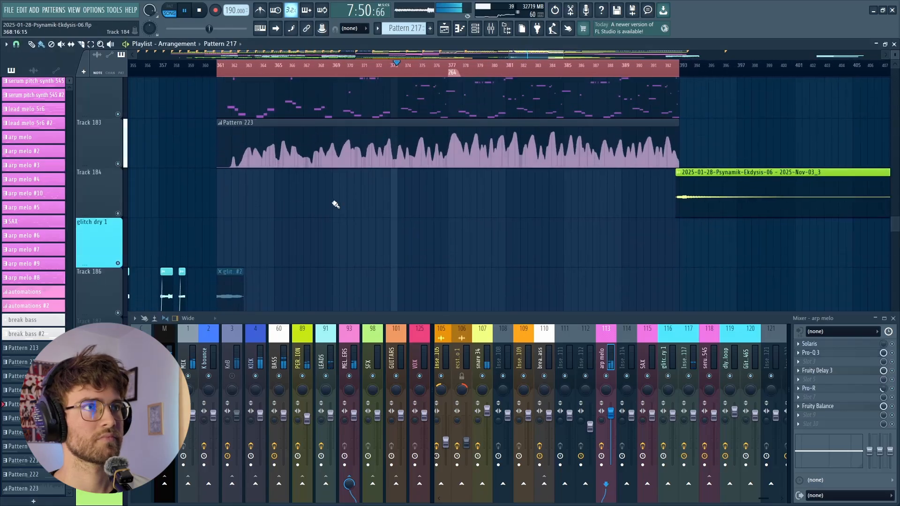
{"action": "left_click", "coordinate": [199, 10]}
- Open the A #59 pattern from the BASS main track in the piano roll, examine its notes, and close it
{"action": "scroll", "coordinate": [294, 180], "scroll_direction": "up", "scroll_amount": 2}
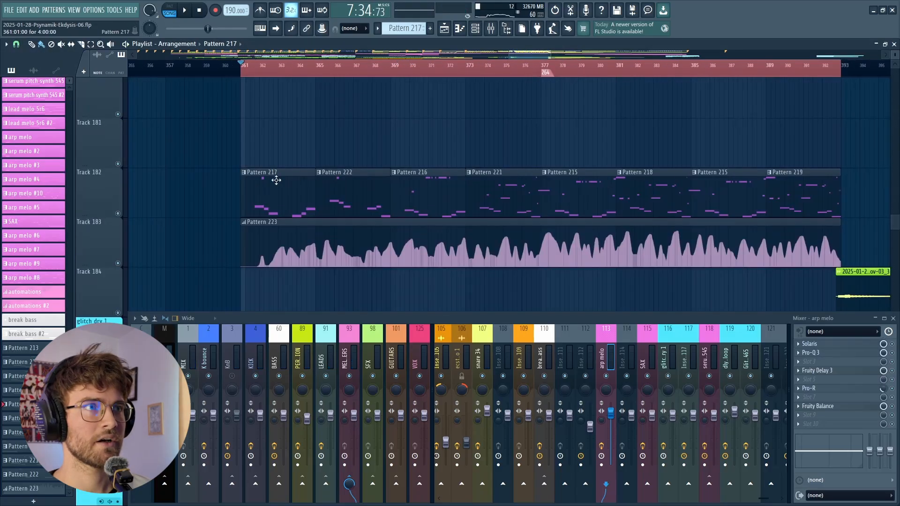
{"action": "left_click_drag", "start_coordinate": [895, 229], "coordinate": [888, 80]}
{"action": "scroll", "coordinate": [604, 135], "scroll_direction": "down", "scroll_amount": 2}
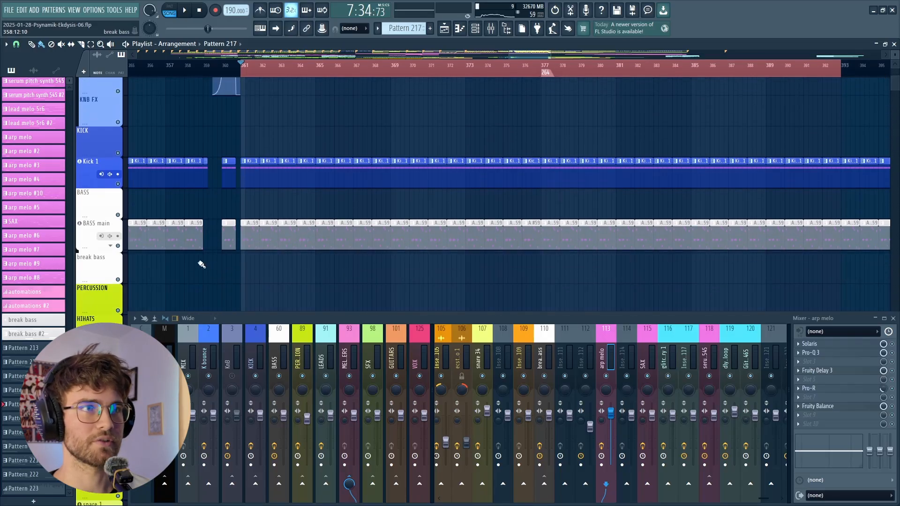
{"action": "scroll", "coordinate": [258, 253], "scroll_direction": "right", "scroll_amount": 1}
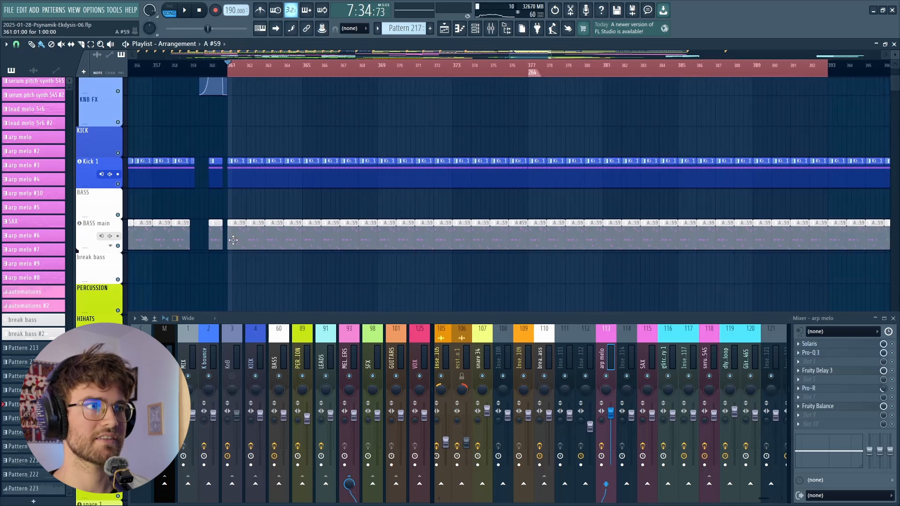
{"action": "double_click", "coordinate": [249, 239]}
{"action": "scroll", "coordinate": [309, 347], "scroll_direction": "up", "scroll_amount": 1}
{"action": "scroll", "coordinate": [309, 344], "scroll_direction": "down", "scroll_amount": 5}
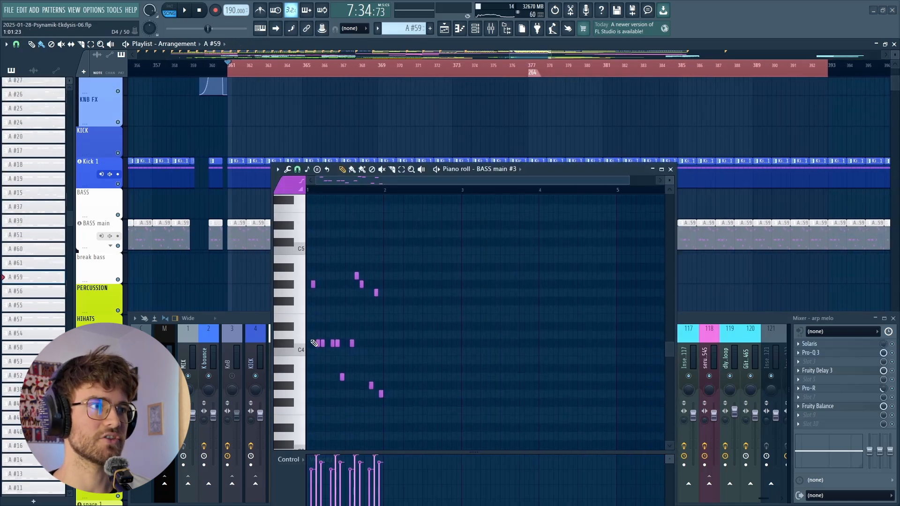
{"action": "left_click", "coordinate": [290, 320]}
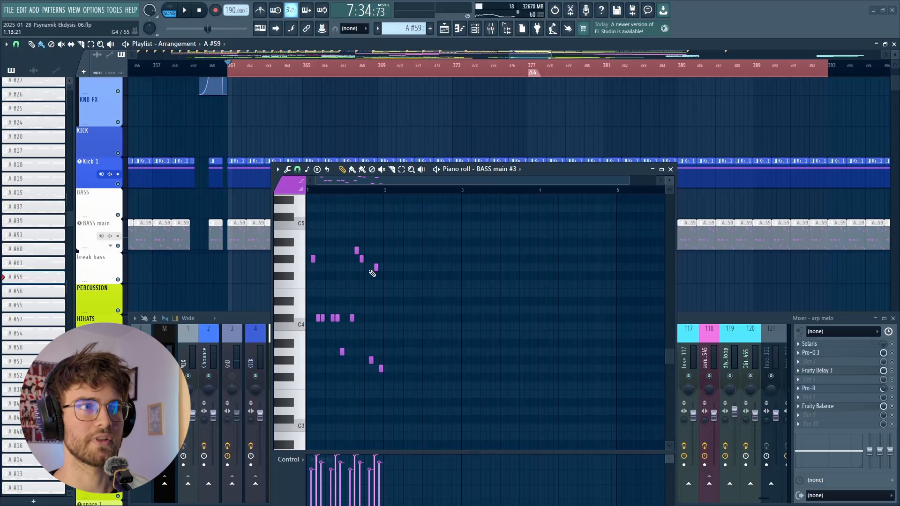
{"action": "left_click", "coordinate": [670, 170]}
- Open Pattern 217 from Track 182 in the piano roll, play the pattern on its own, and look over its high and low notes
{"action": "scroll", "coordinate": [670, 169], "scroll_direction": "down", "scroll_amount": 4}
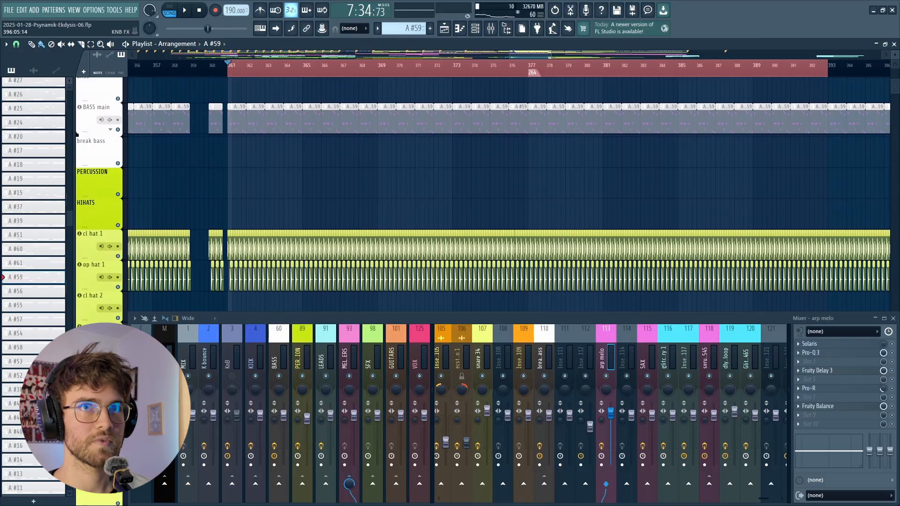
{"action": "left_click_drag", "start_coordinate": [897, 87], "coordinate": [895, 222]}
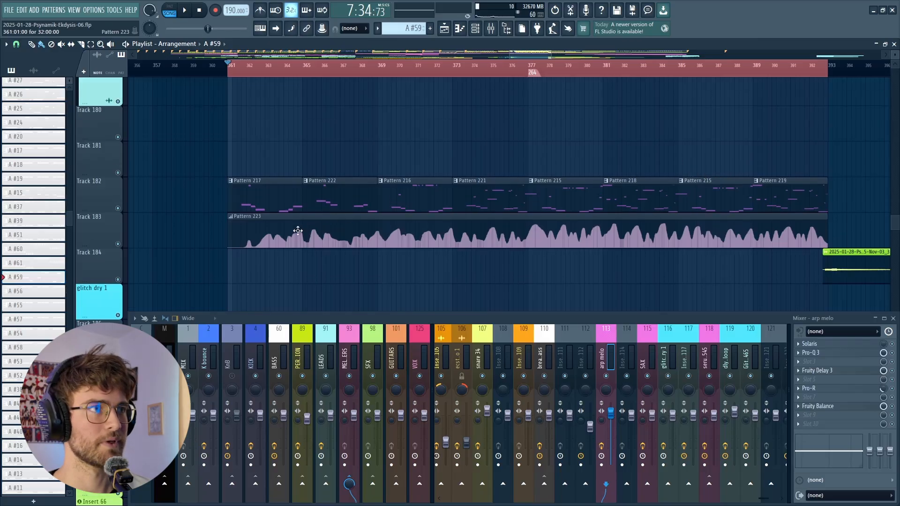
{"action": "scroll", "coordinate": [257, 207], "scroll_direction": "up", "scroll_amount": 5}
{"action": "scroll", "coordinate": [215, 210], "scroll_direction": "up", "scroll_amount": 3}
{"action": "scroll", "coordinate": [215, 210], "scroll_direction": "up", "scroll_amount": 1}
{"action": "scroll", "coordinate": [224, 211], "scroll_direction": "down", "scroll_amount": 2}
{"action": "scroll", "coordinate": [326, 205], "scroll_direction": "down", "scroll_amount": 1}
{"action": "scroll", "coordinate": [344, 225], "scroll_direction": "down", "scroll_amount": 1}
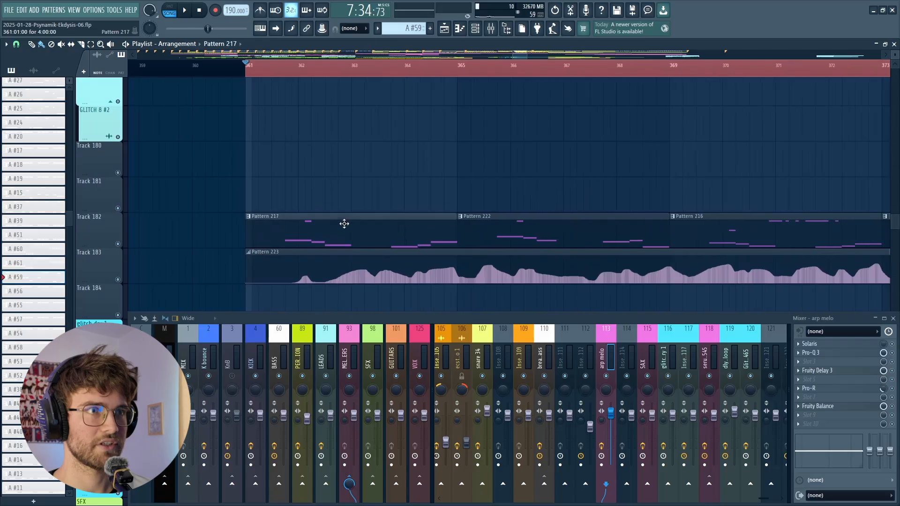
{"action": "double_click", "coordinate": [344, 226]}
{"action": "key", "text": "space"}
{"action": "scroll", "coordinate": [387, 311], "scroll_direction": "up", "scroll_amount": 3}
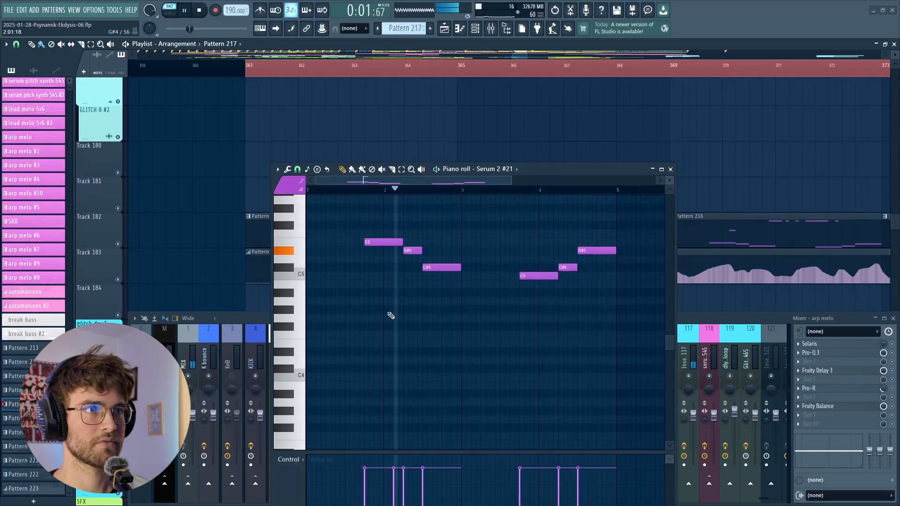
{"action": "scroll", "coordinate": [382, 322], "scroll_direction": "down", "scroll_amount": 2}
{"action": "scroll", "coordinate": [424, 269], "scroll_direction": "up", "scroll_amount": 4}
{"action": "scroll", "coordinate": [442, 269], "scroll_direction": "down", "scroll_amount": 1}
{"action": "key", "text": "space"}
{"action": "scroll", "coordinate": [492, 121], "scroll_direction": "down", "scroll_amount": 3}
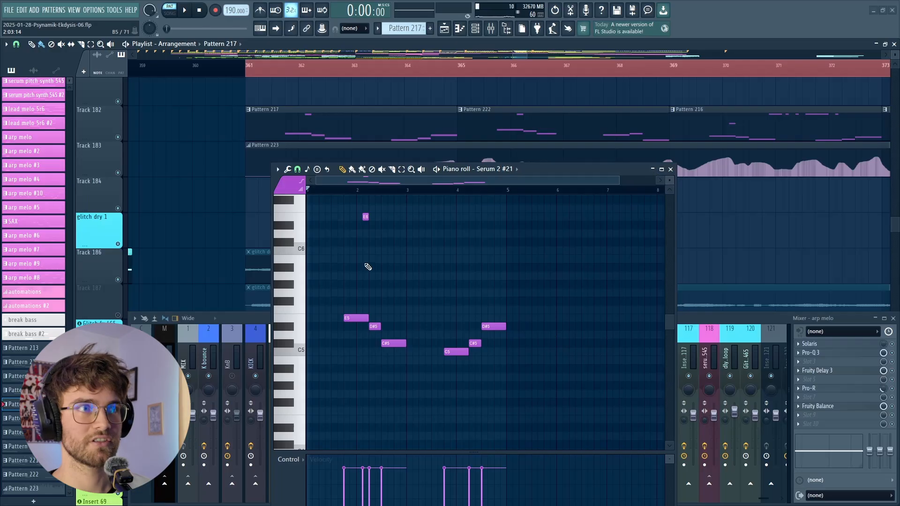
- Stop Pattern 217, open Pattern 222 from Track 182 in the piano roll, and play it for comparison
{"action": "left_click", "coordinate": [491, 134]}
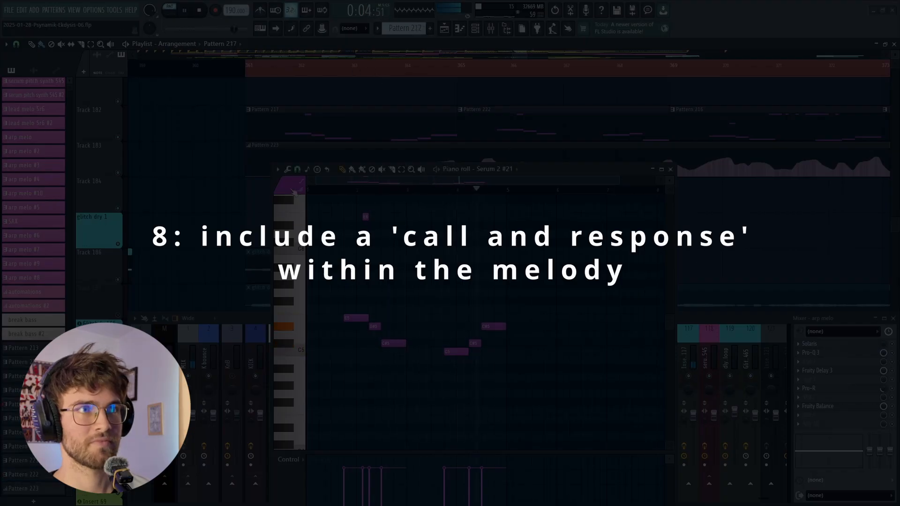
{"action": "key", "text": "space"}
{"action": "left_click", "coordinate": [513, 128]}
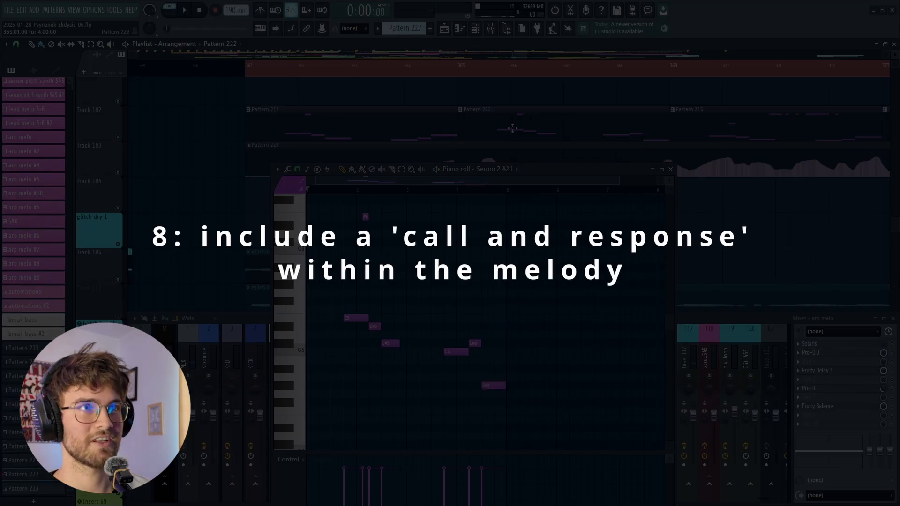
{"action": "key", "text": "space"}
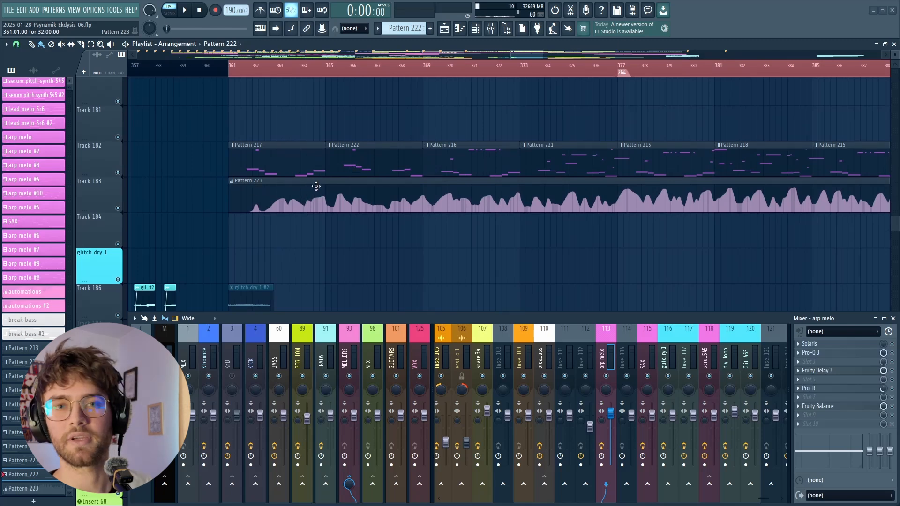
- Reopen Pattern 217 from Track 182 in the piano roll and look over its call and response phrases
{"action": "scroll", "coordinate": [261, 182], "scroll_direction": "down", "scroll_amount": 3}
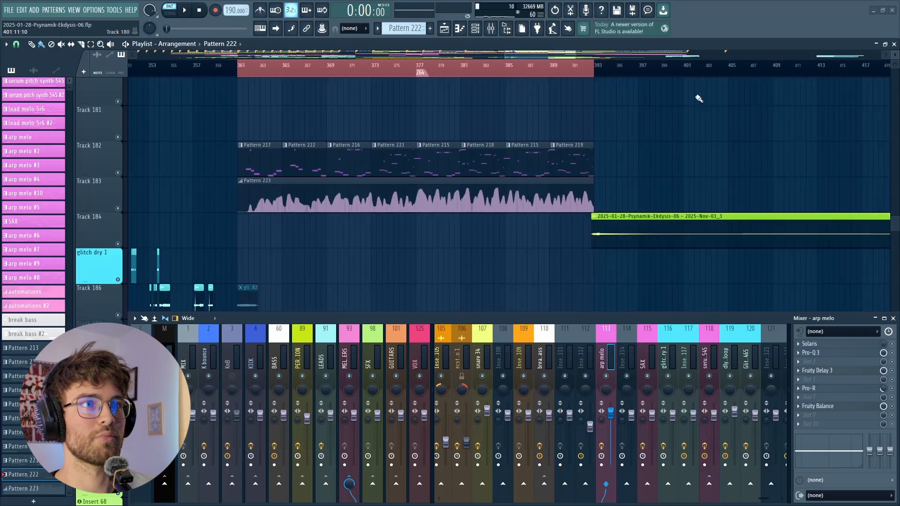
{"action": "scroll", "coordinate": [258, 162], "scroll_direction": "up", "scroll_amount": 4}
{"action": "scroll", "coordinate": [259, 156], "scroll_direction": "up", "scroll_amount": 1}
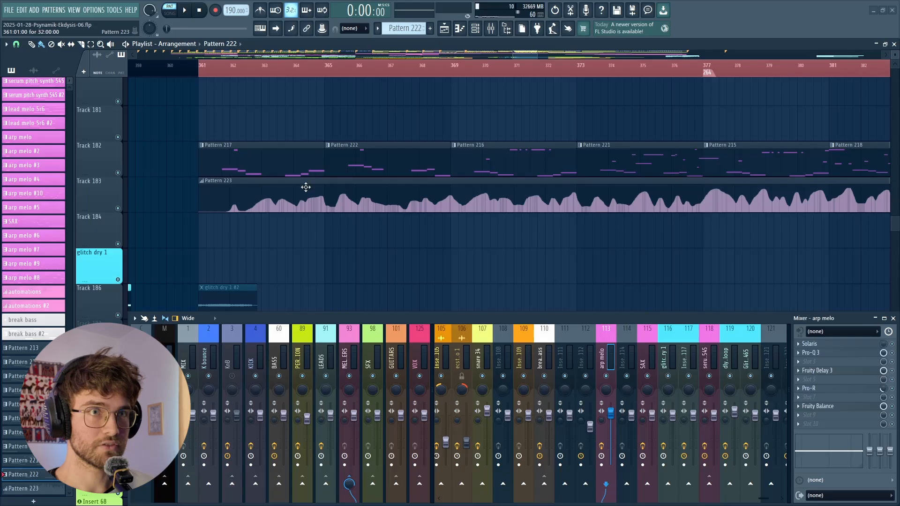
{"action": "double_click", "coordinate": [297, 165]}
{"action": "scroll", "coordinate": [521, 138], "scroll_direction": "down", "scroll_amount": 2}
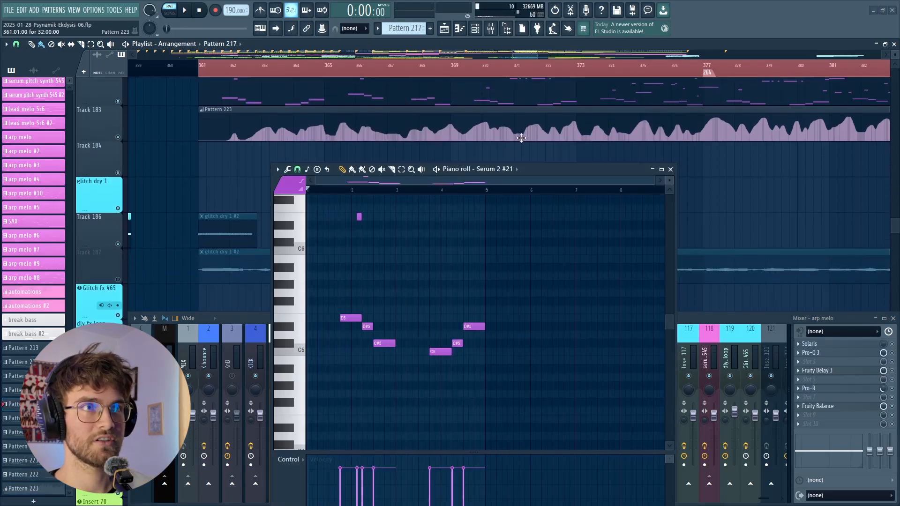
- Open Pattern 216 from Track 182 in the piano roll and examine the added high notes around C7
{"action": "scroll", "coordinate": [523, 137], "scroll_direction": "up", "scroll_amount": 2}
{"action": "double_click", "coordinate": [553, 91]}
{"action": "scroll", "coordinate": [555, 254], "scroll_direction": "left", "scroll_amount": 2}
{"action": "scroll", "coordinate": [473, 328], "scroll_direction": "up", "scroll_amount": 2}
{"action": "scroll", "coordinate": [452, 320], "scroll_direction": "up", "scroll_amount": 2}
{"action": "scroll", "coordinate": [429, 303], "scroll_direction": "down", "scroll_amount": 2}
{"action": "scroll", "coordinate": [417, 277], "scroll_direction": "up", "scroll_amount": 3}
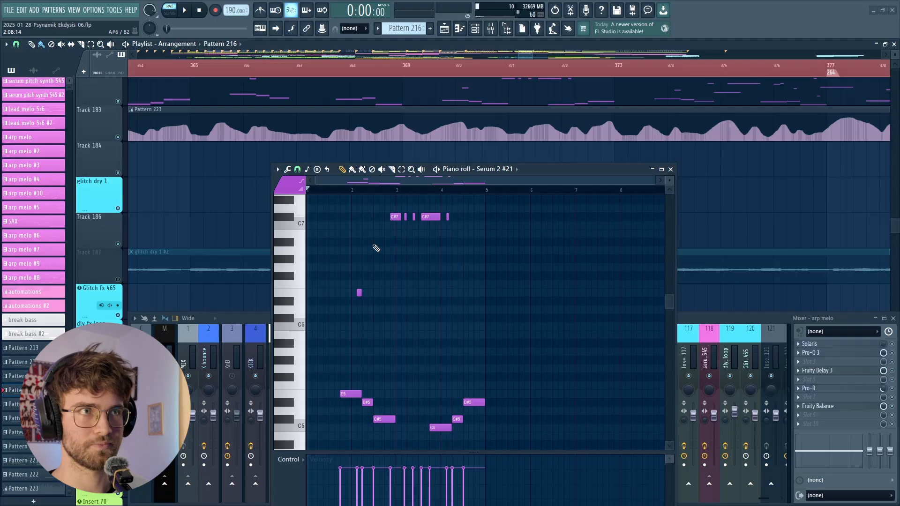
- Play the arrangement through Pattern 216 from bar 369 and stop playback
{"action": "key", "text": "space"}
{"action": "scroll", "coordinate": [501, 103], "scroll_direction": "up", "scroll_amount": 1}
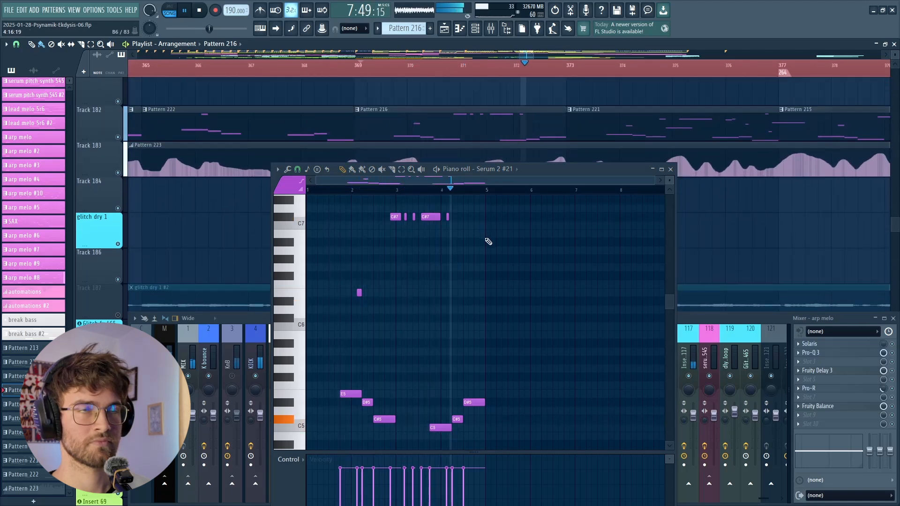
{"action": "key", "text": "space"}
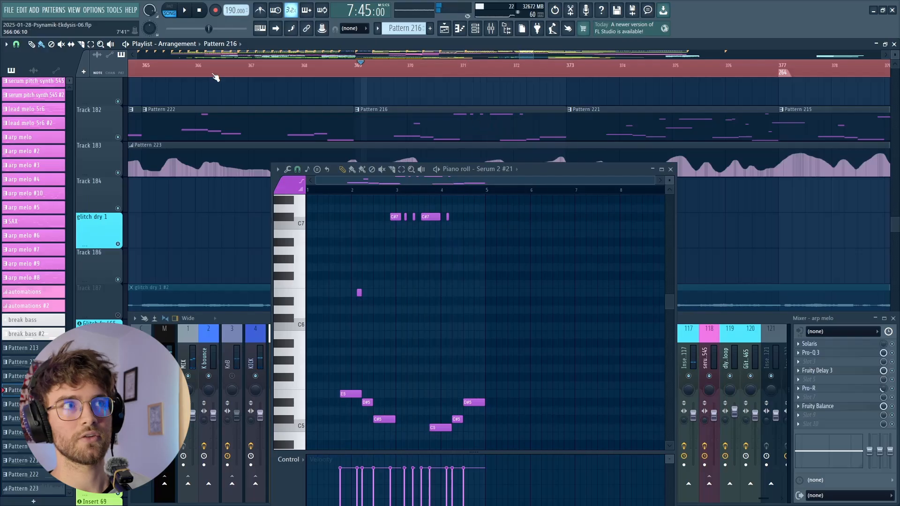
{"action": "left_click", "coordinate": [200, 10]}
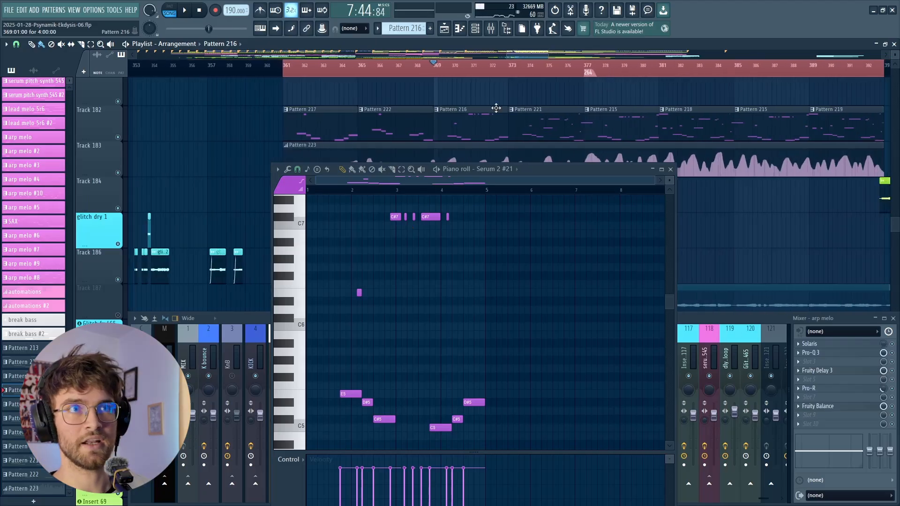
- Look over the melody clips on Track 182 and play from bar 369 again, following Pattern 216's notes in the piano roll
{"action": "scroll", "coordinate": [506, 131], "scroll_direction": "up", "scroll_amount": 1}
{"action": "scroll", "coordinate": [518, 139], "scroll_direction": "up", "scroll_amount": 1}
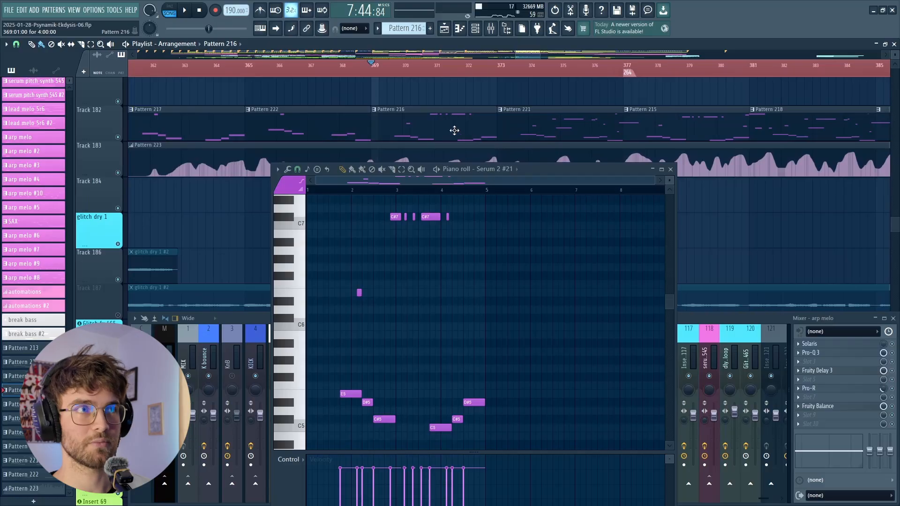
{"action": "scroll", "coordinate": [418, 121], "scroll_direction": "down", "scroll_amount": 3}
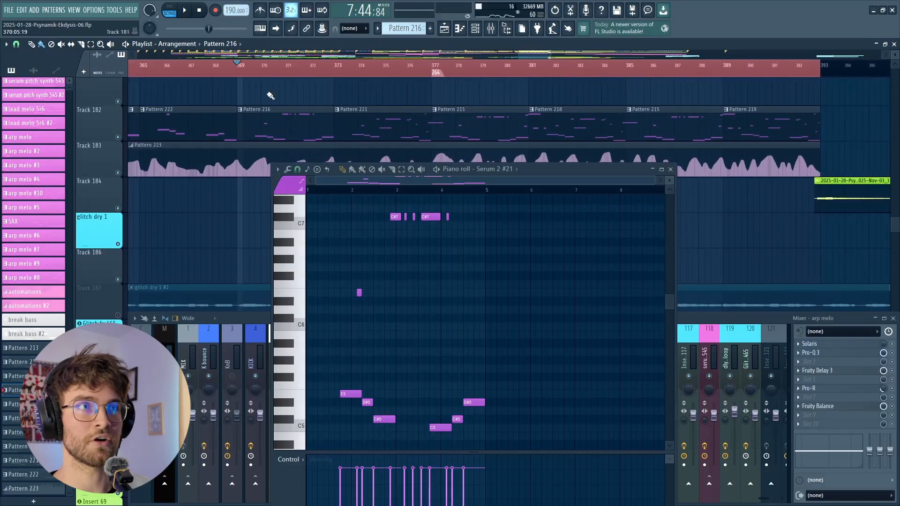
{"action": "scroll", "coordinate": [216, 133], "scroll_direction": "up", "scroll_amount": 1}
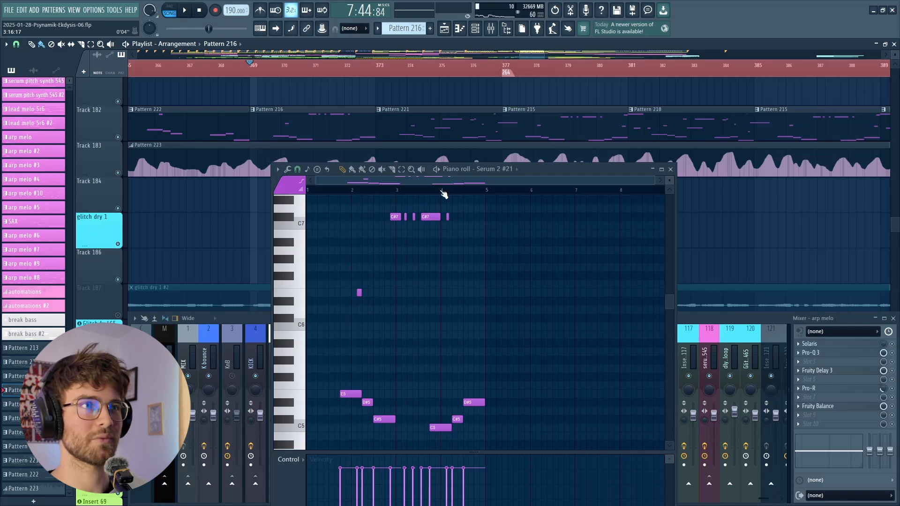
{"action": "key", "text": "space"}
{"action": "scroll", "coordinate": [362, 286], "scroll_direction": "up", "scroll_amount": 2}
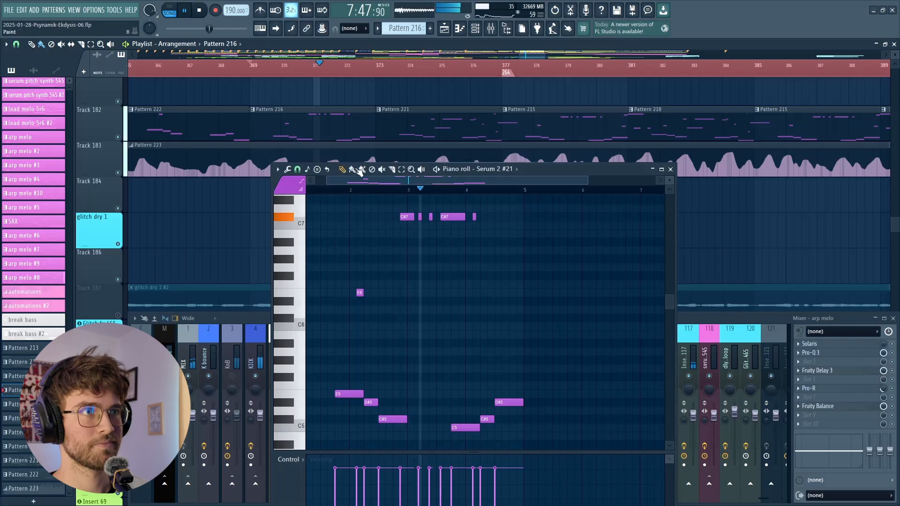
{"action": "scroll", "coordinate": [483, 227], "scroll_direction": "up", "scroll_amount": 2}
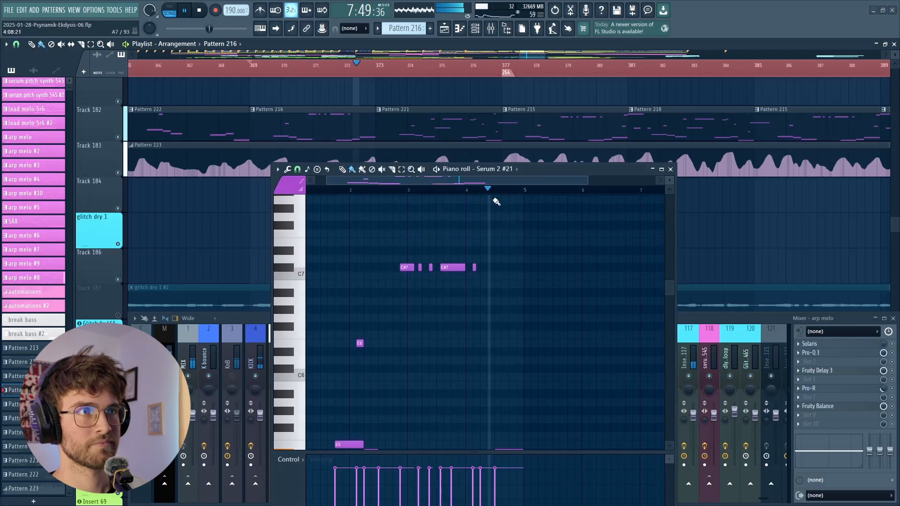
- Open Pattern 221 from Track 182 in the piano roll during playback and follow its low and high notes
{"action": "double_click", "coordinate": [444, 126]}
{"action": "scroll", "coordinate": [470, 244], "scroll_direction": "down", "scroll_amount": 2}
{"action": "scroll", "coordinate": [401, 286], "scroll_direction": "down", "scroll_amount": 3}
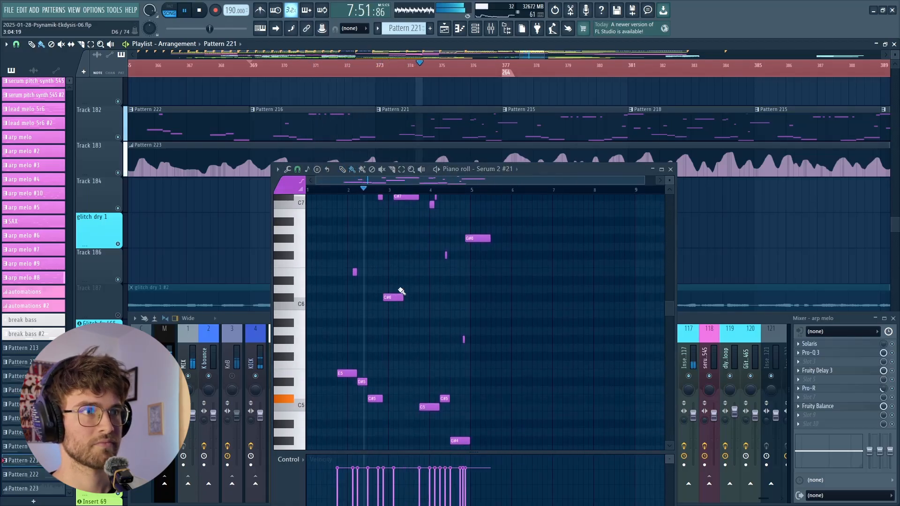
{"action": "scroll", "coordinate": [442, 276], "scroll_direction": "up", "scroll_amount": 2}
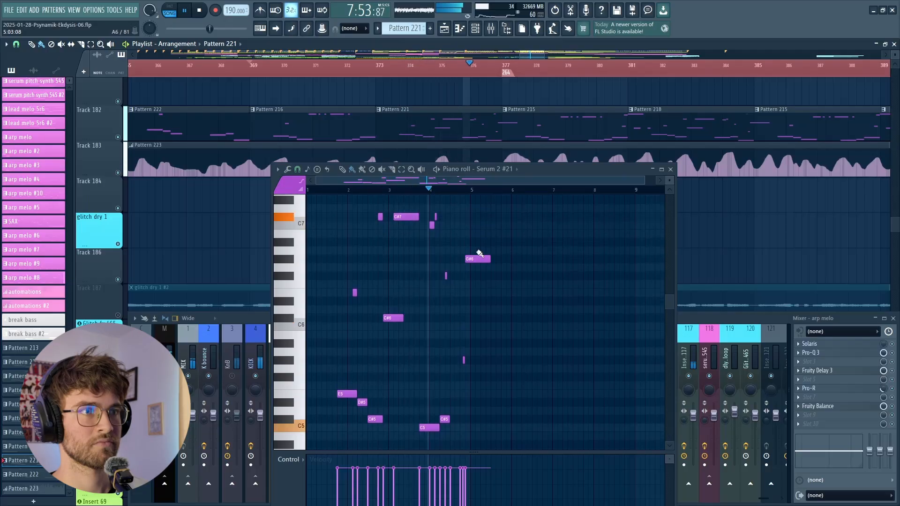
- Open Pattern 215 at bar 377 on Track 182 in the piano roll during playback and follow its low and high notes
{"action": "left_click", "coordinate": [526, 120]}
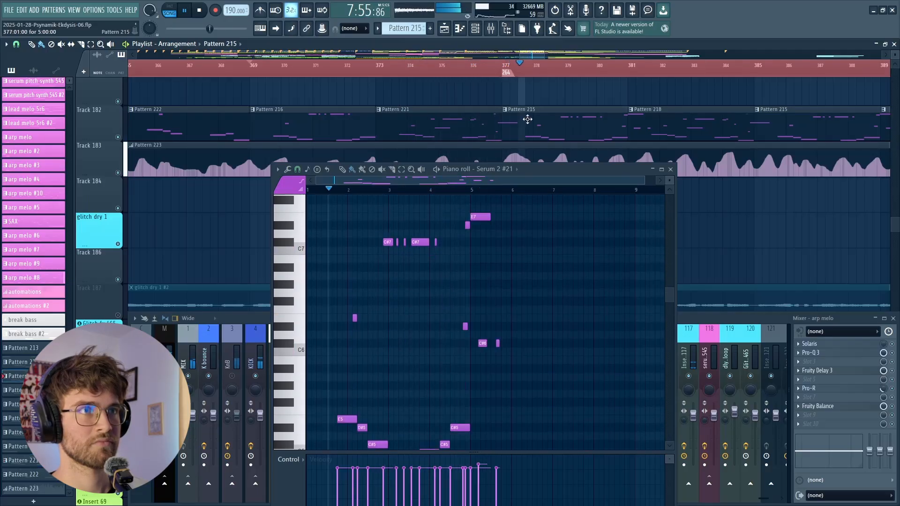
{"action": "scroll", "coordinate": [457, 288], "scroll_direction": "down", "scroll_amount": 1}
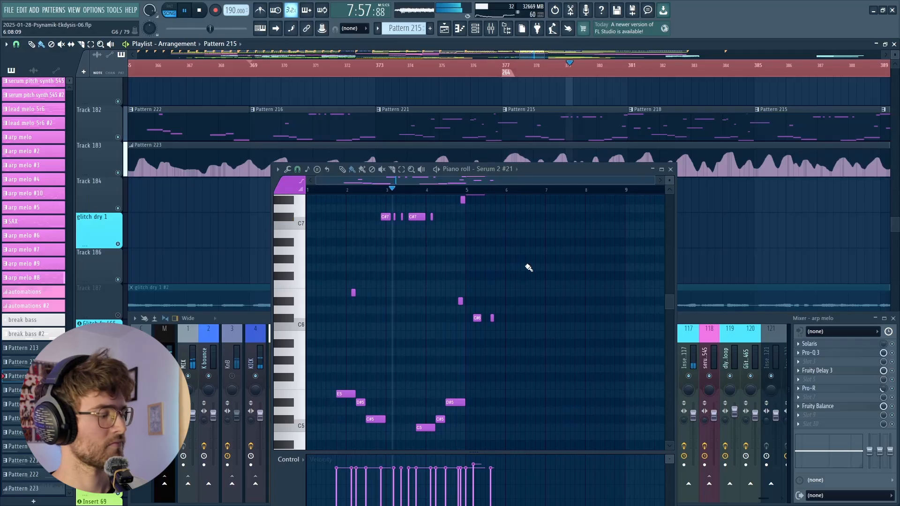
{"action": "scroll", "coordinate": [553, 269], "scroll_direction": "up", "scroll_amount": 2}
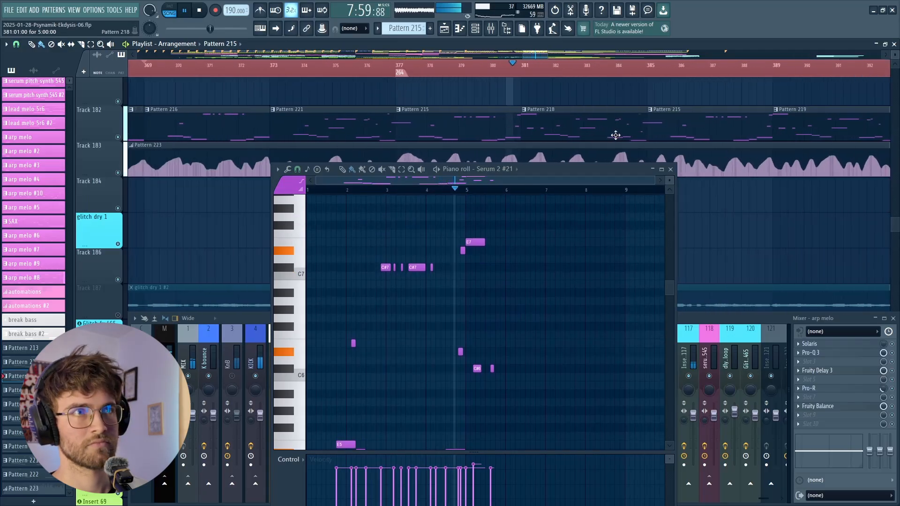
- Open Pattern 218 from Track 182 in the piano roll during playback and follow its notes across both octaves
{"action": "left_click", "coordinate": [466, 125]}
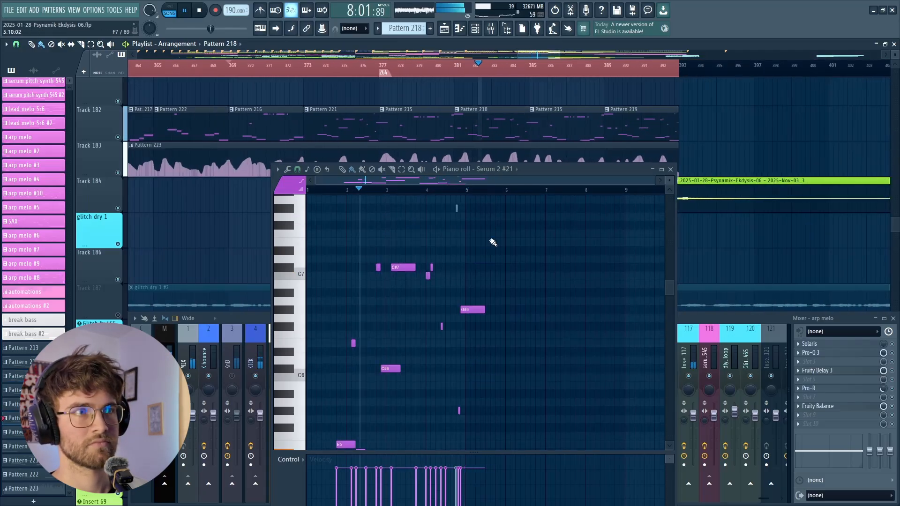
{"action": "scroll", "coordinate": [454, 264], "scroll_direction": "down", "scroll_amount": 7}
{"action": "scroll", "coordinate": [450, 265], "scroll_direction": "up", "scroll_amount": 6}
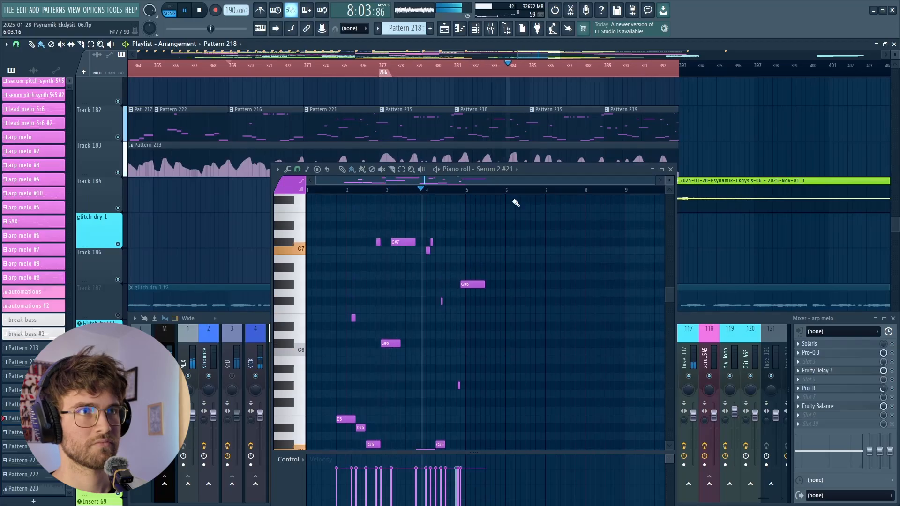
- Open the repeated Pattern 215 clip at bar 385 in the piano roll and follow its high notes, then its low notes, during playback
{"action": "left_click", "coordinate": [561, 121]}
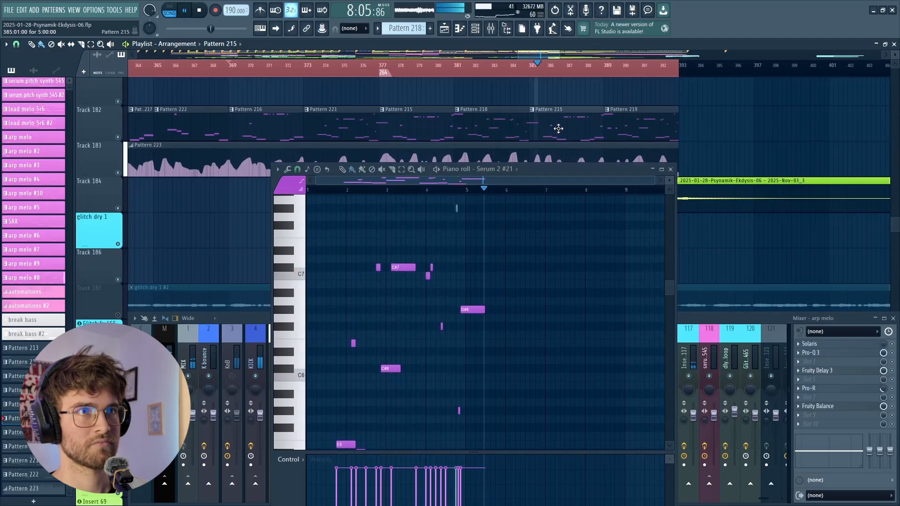
{"action": "scroll", "coordinate": [501, 259], "scroll_direction": "down", "scroll_amount": 5}
{"action": "scroll", "coordinate": [502, 261], "scroll_direction": "up", "scroll_amount": 6}
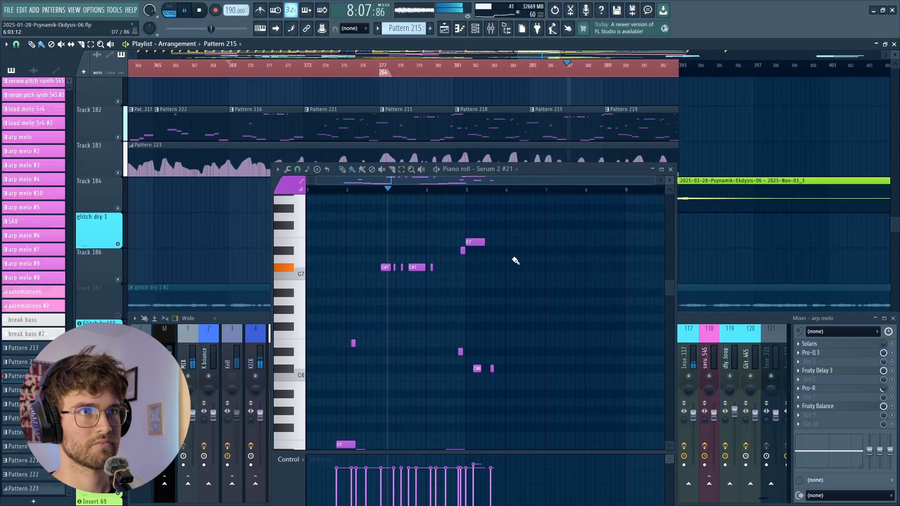
{"action": "scroll", "coordinate": [516, 259], "scroll_direction": "down", "scroll_amount": 4}
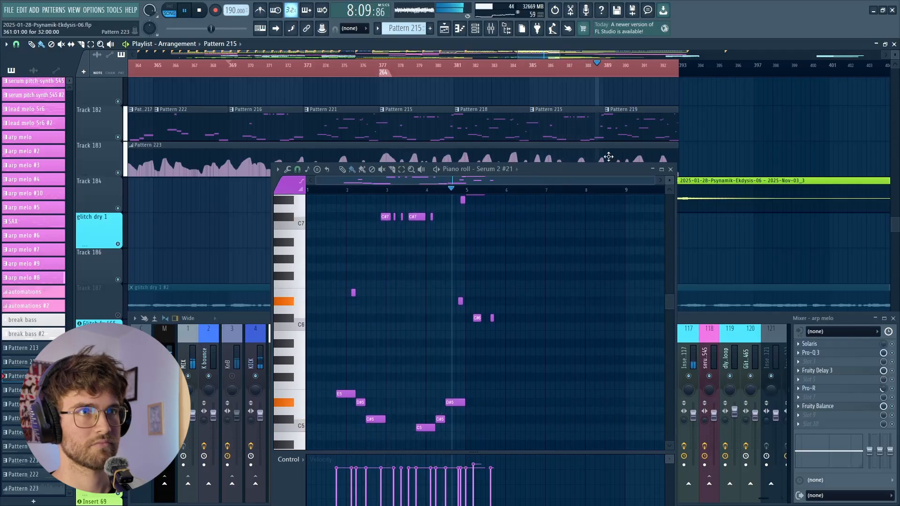
- Open Pattern 219 from Track 182 in the piano roll during playback and follow its high and low notes
{"action": "left_click", "coordinate": [617, 116]}
{"action": "scroll", "coordinate": [430, 297], "scroll_direction": "up", "scroll_amount": 4}
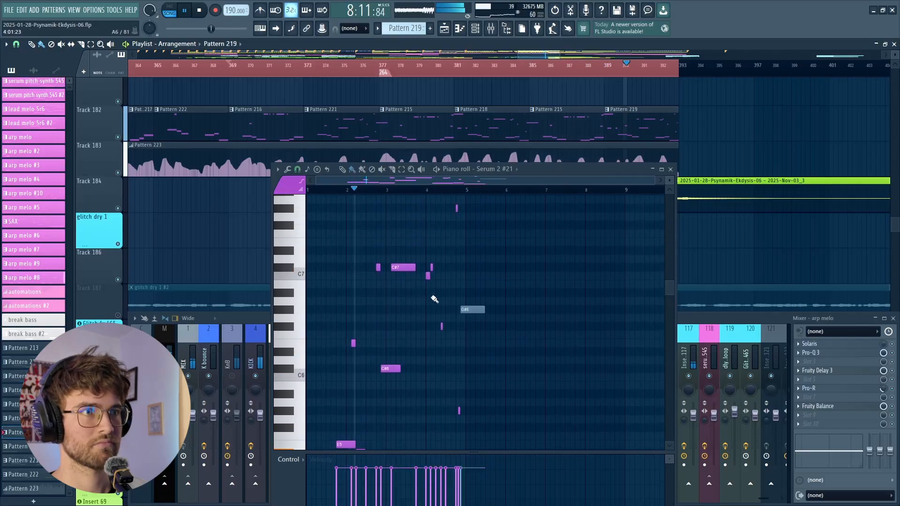
{"action": "scroll", "coordinate": [479, 259], "scroll_direction": "down", "scroll_amount": 3}
{"action": "scroll", "coordinate": [727, 66], "scroll_direction": "down", "scroll_amount": 3}
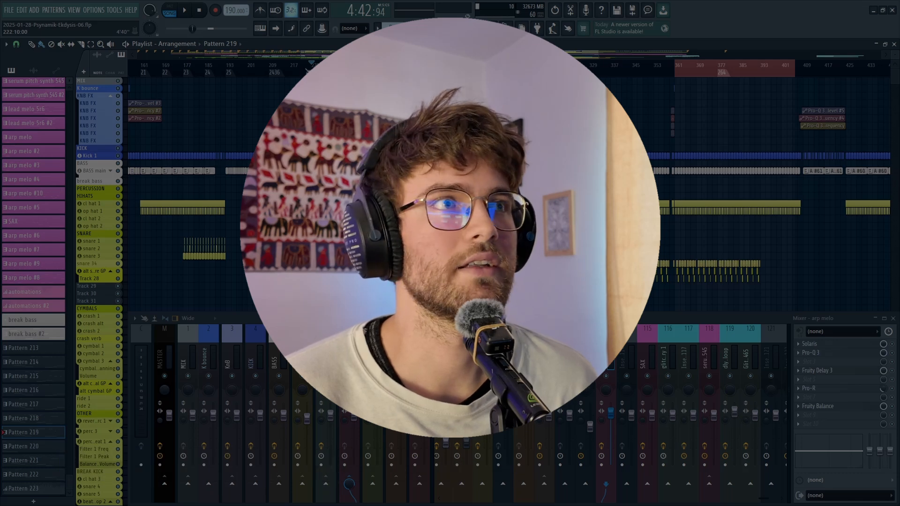
{"action": "scroll", "coordinate": [313, 188], "scroll_direction": "down", "scroll_amount": 5}
{"action": "scroll", "coordinate": [313, 187], "scroll_direction": "up", "scroll_amount": 4}
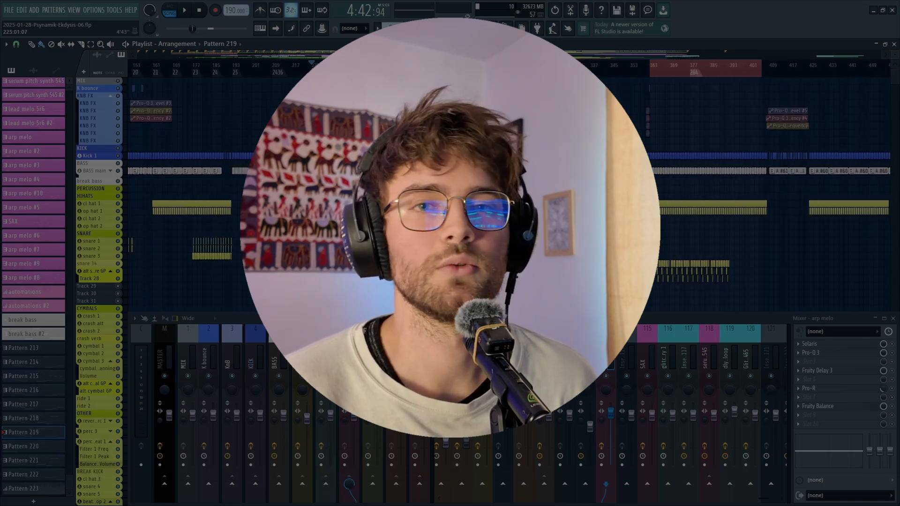